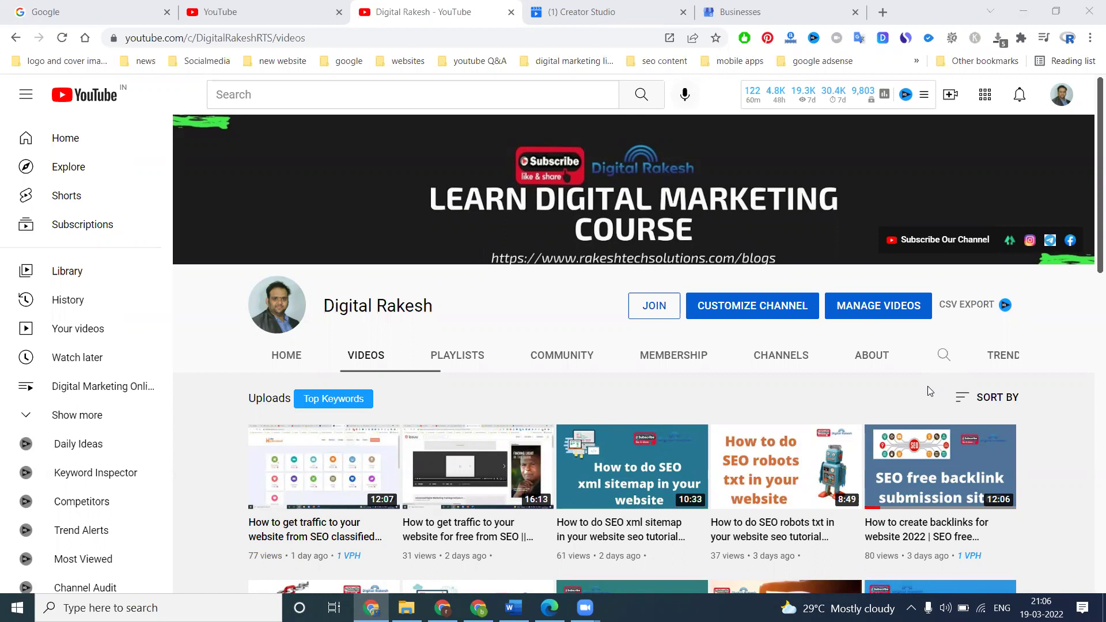
Switch to the Chrome window showing loansmadeeasy.co and copy the site title "Loans Made Easy" from its header
{"action": "mouse_move", "coordinate": [887, 484]}
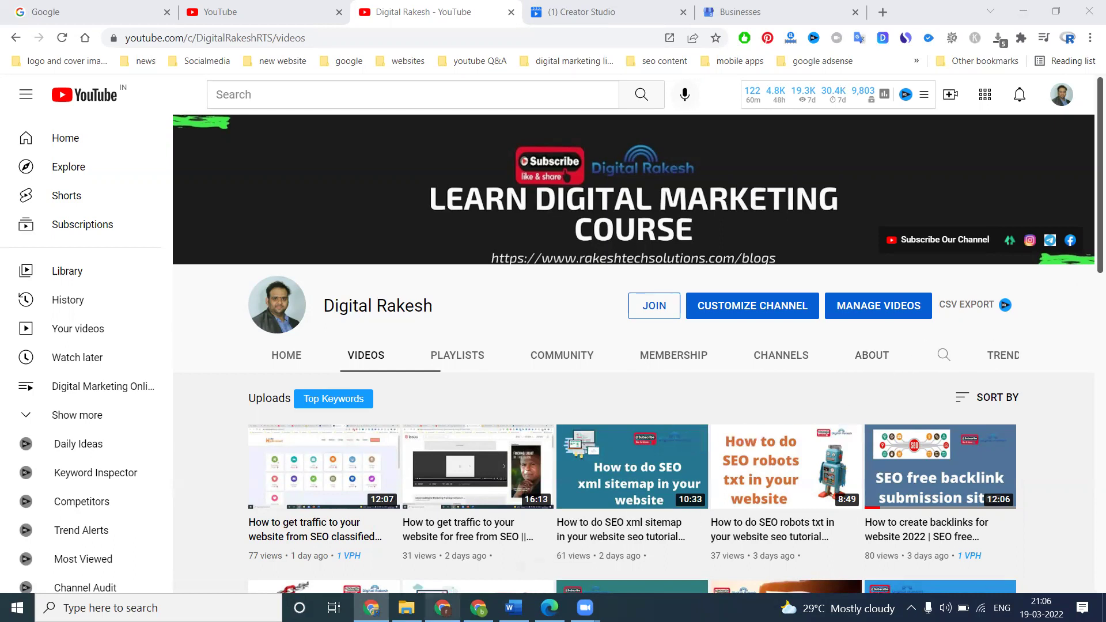
{"action": "left_click", "coordinate": [478, 608]}
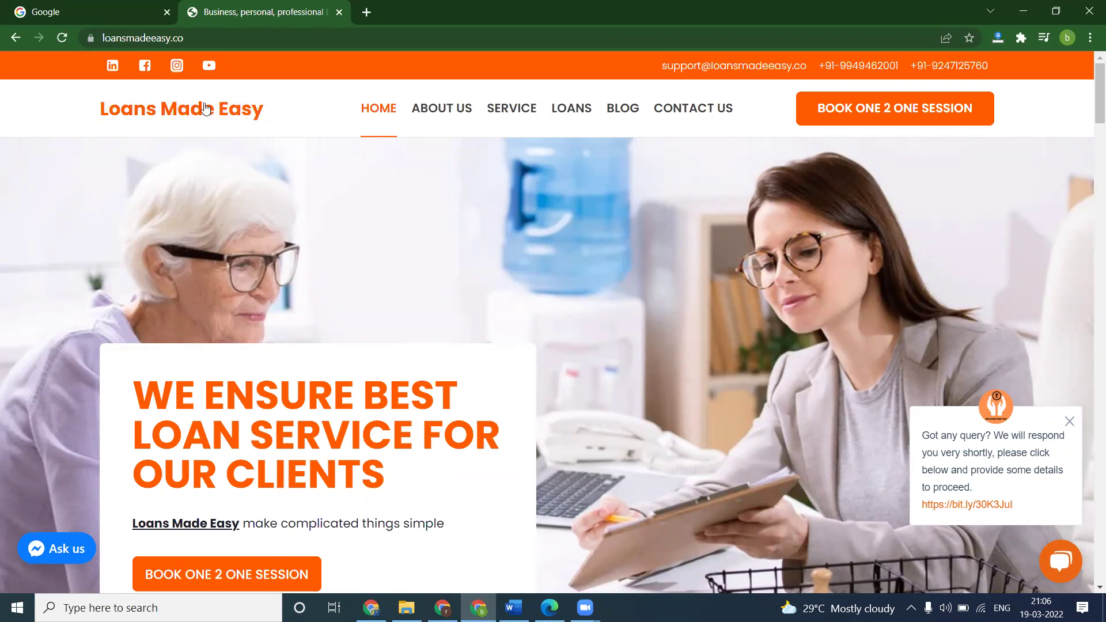
{"action": "left_click_drag", "start_coordinate": [106, 110], "coordinate": [271, 112]}
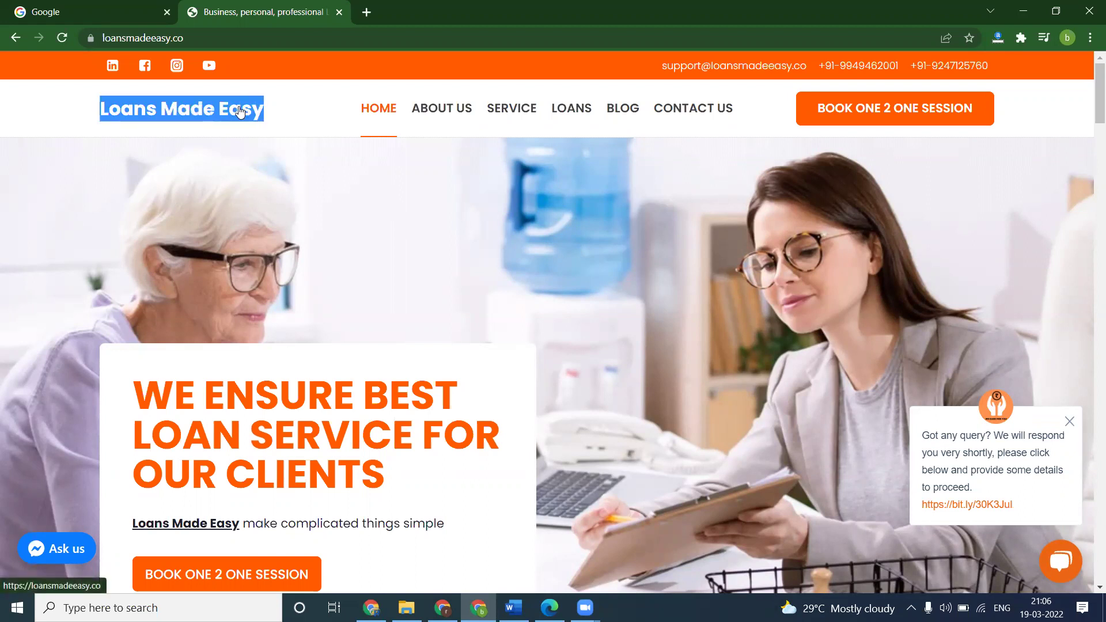
{"action": "right_click", "coordinate": [240, 110]}
{"action": "left_click", "coordinate": [287, 233]}
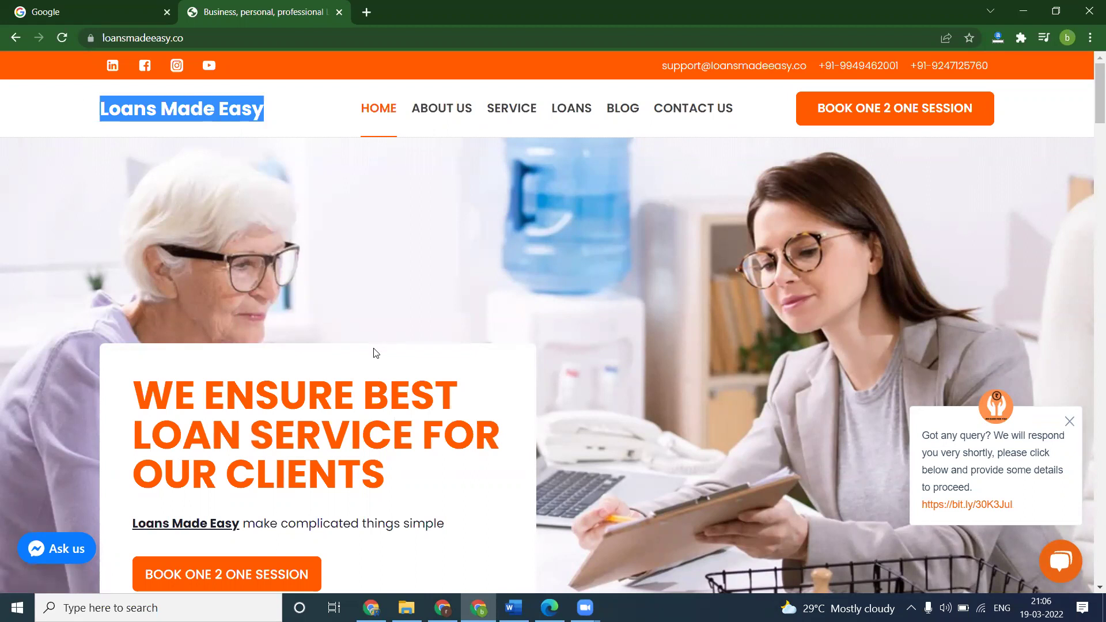
Open Word and paste the copied business name as unformatted text above the address in Document1
{"action": "key", "text": "super+r"}
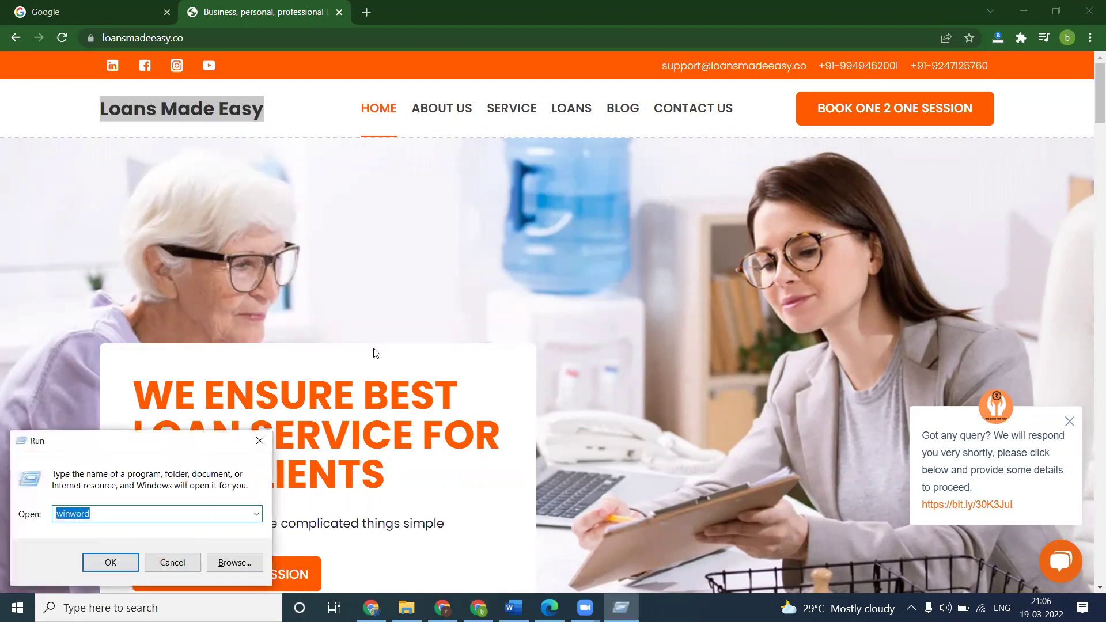
{"action": "key", "text": "Return"}
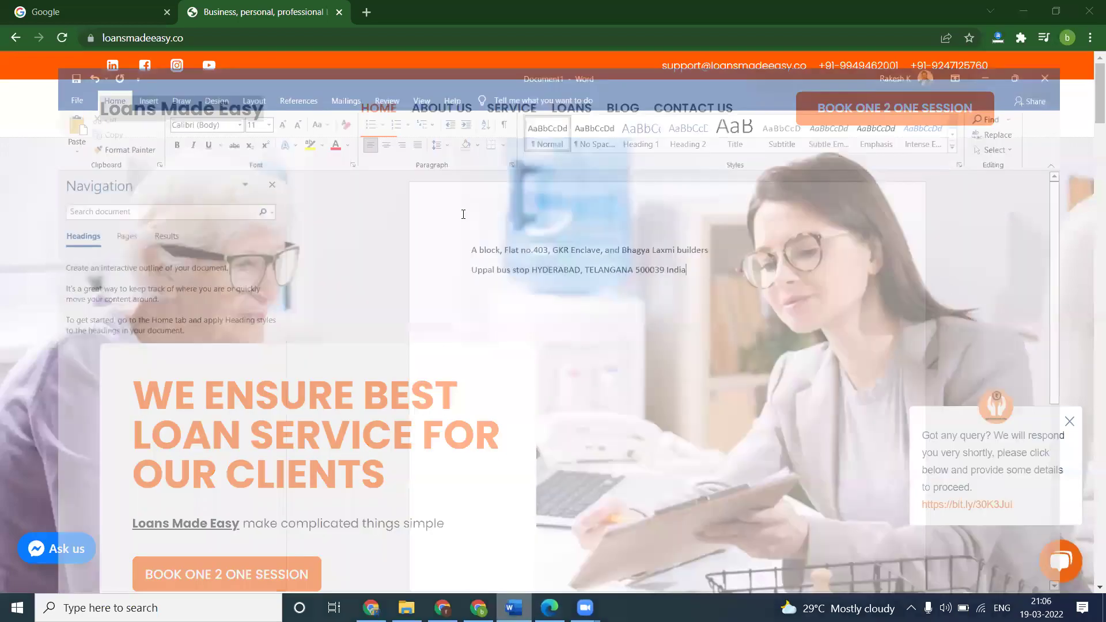
{"action": "left_click", "coordinate": [458, 197]}
{"action": "key", "text": "ctrl+v"}
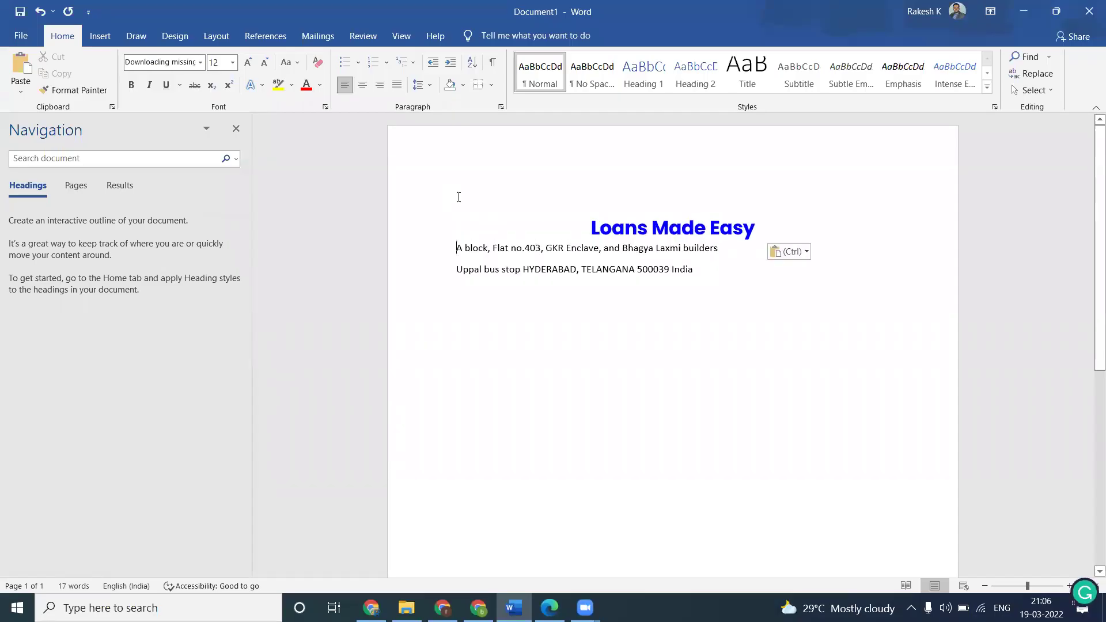
{"action": "left_click", "coordinate": [800, 252]}
{"action": "left_click", "coordinate": [822, 291]}
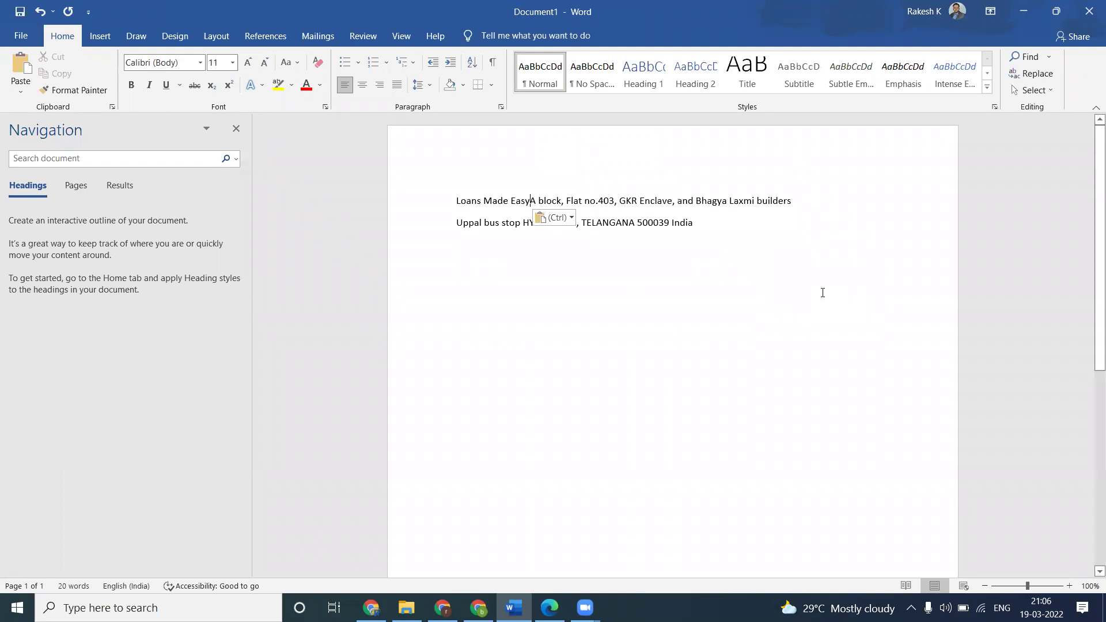
Separate the business name from the address with a blank line and append "-business, personal, professional, home Loans" to it
{"action": "key", "text": "Return"}
{"action": "key", "text": "Return"}
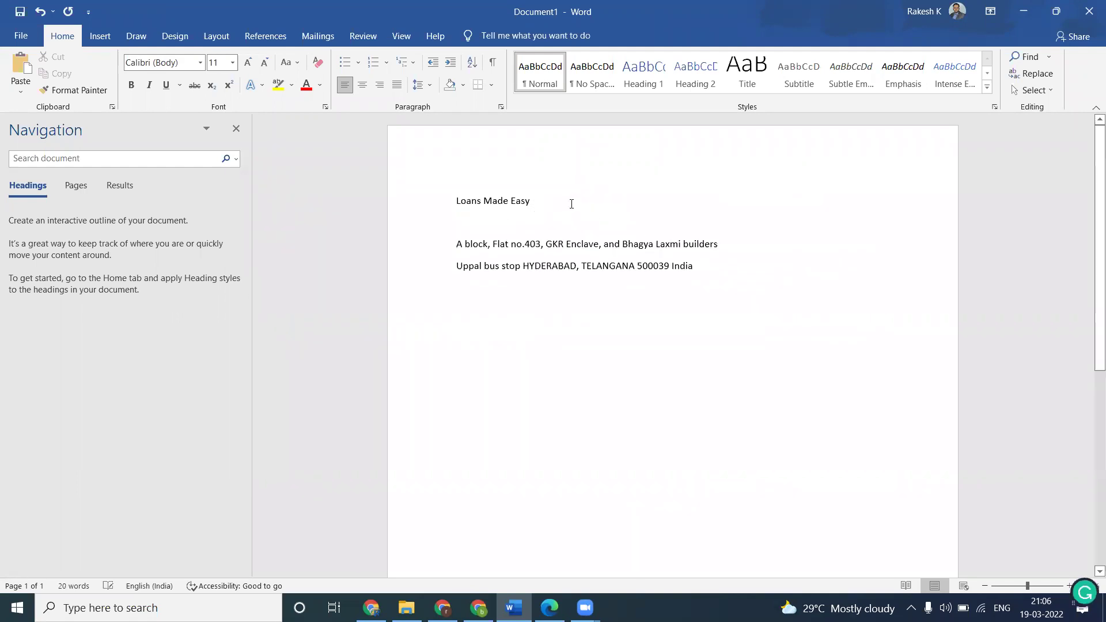
{"action": "type", "text": "-business, "}
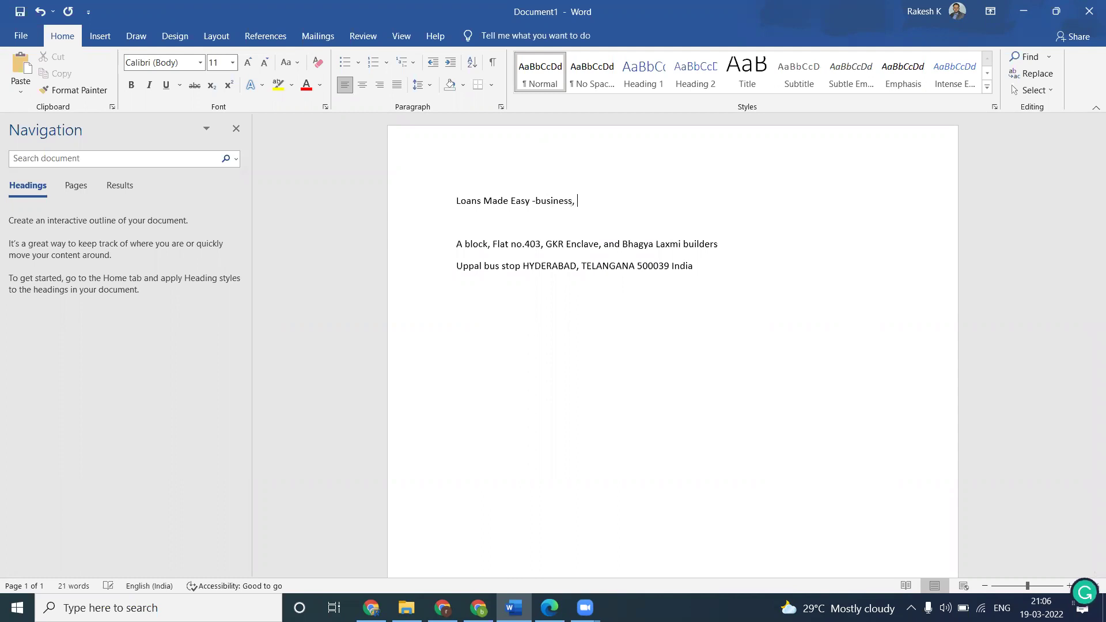
{"action": "type", "text": "personal, professional, home Loans"}
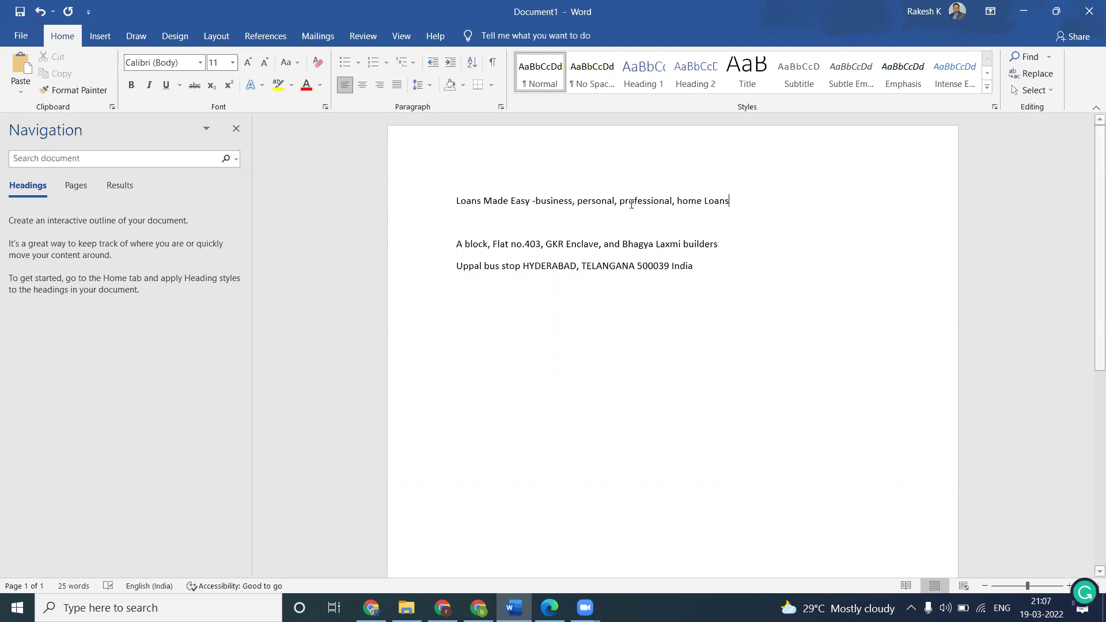
Capitalise Home, Professional, Personal and Business in the title line, with a space after the hyphen
{"action": "left_click", "coordinate": [684, 201]}
{"action": "key", "text": "BackSpace"}
{"action": "type", "text": "H"}
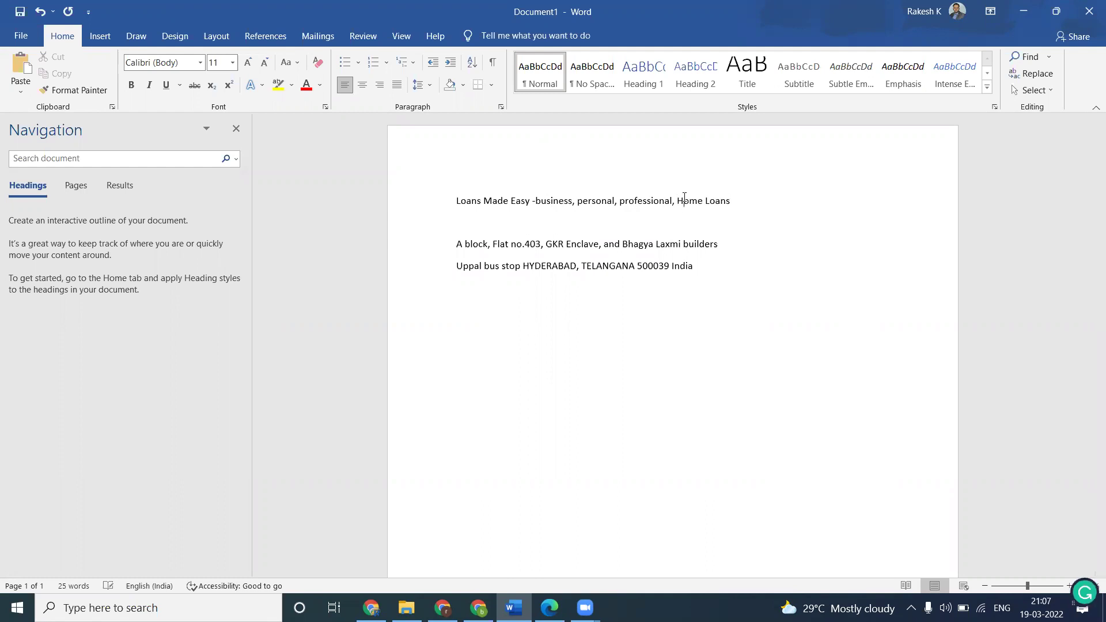
{"action": "left_click", "coordinate": [628, 198]}
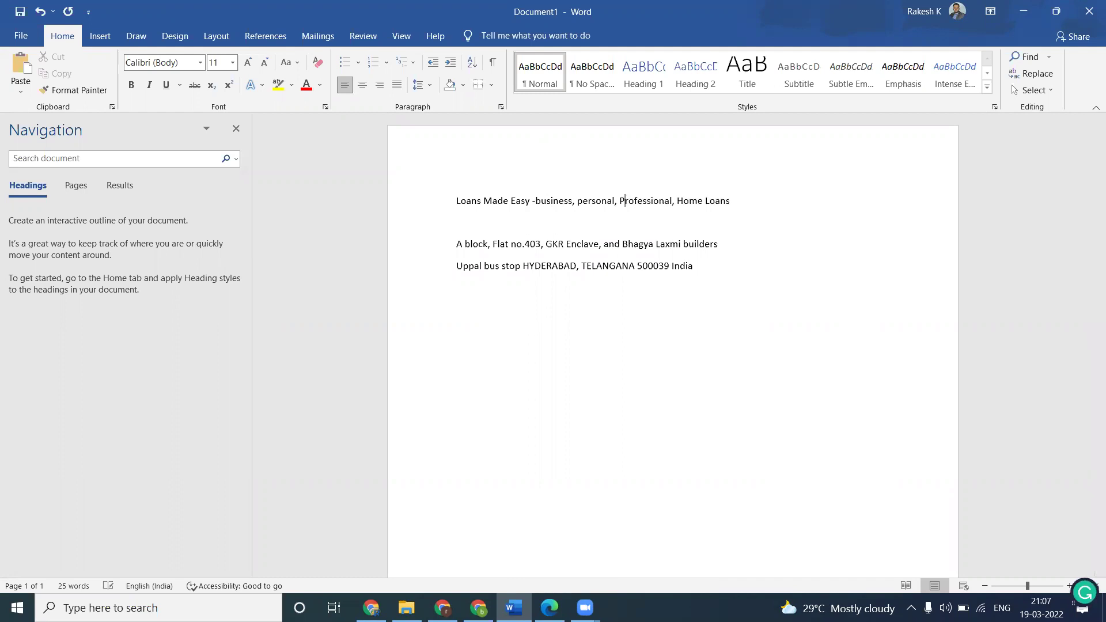
{"action": "key", "text": "BackSpace"}
{"action": "type", "text": "P"}
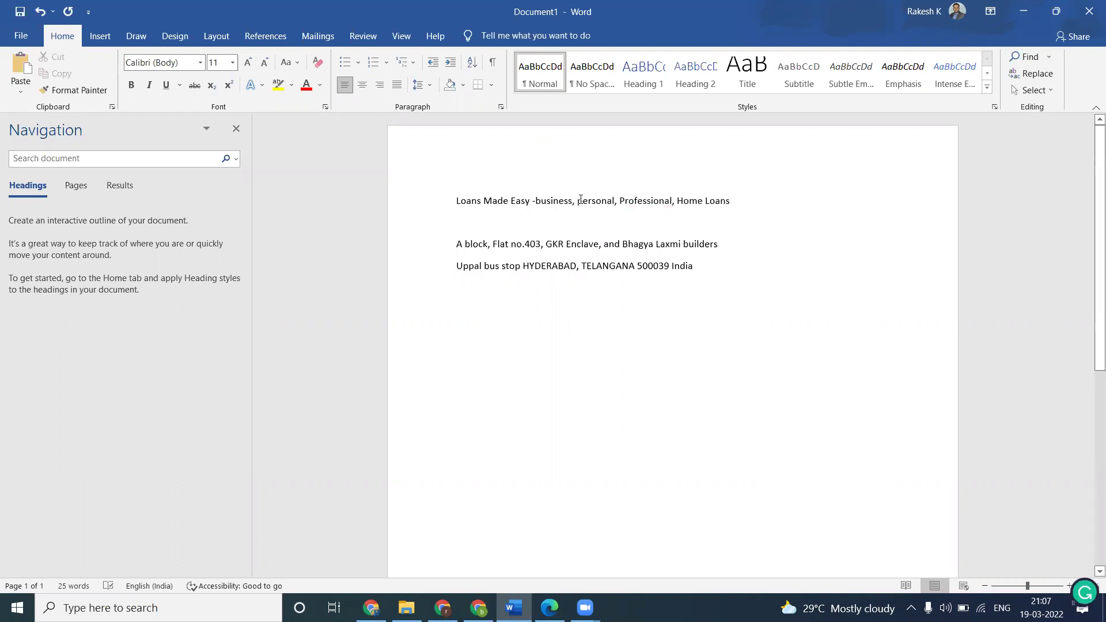
{"action": "left_click", "coordinate": [581, 201]}
{"action": "key", "text": "BackSpace"}
{"action": "type", "text": "P"}
{"action": "left_click", "coordinate": [540, 200]}
{"action": "key", "text": "BackSpace"}
{"action": "type", "text": "B"}
{"action": "left_click", "coordinate": [537, 200]}
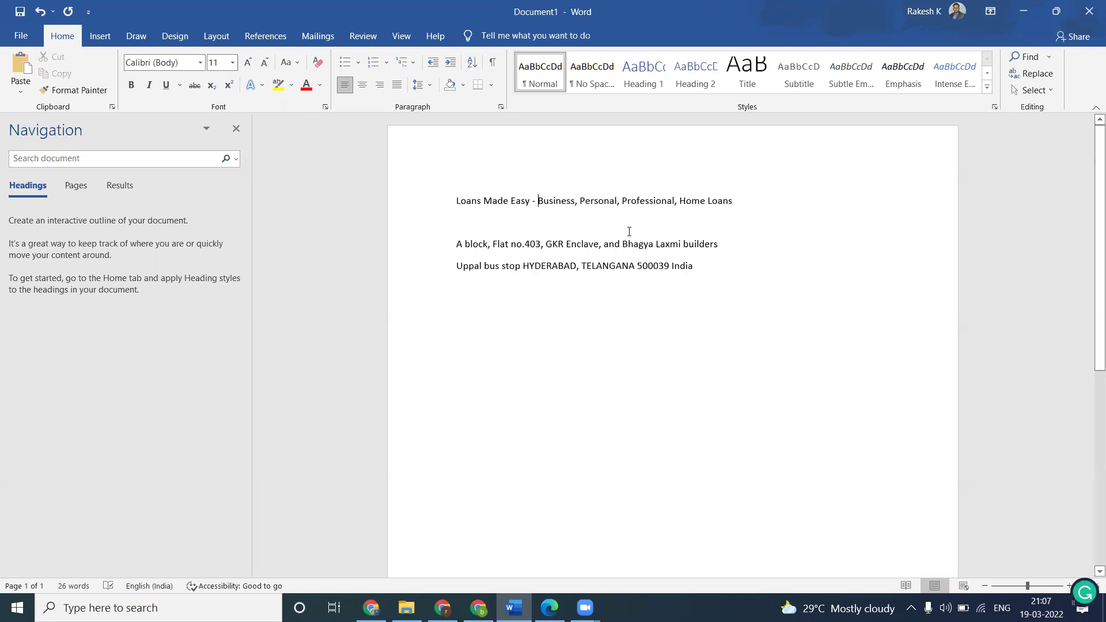
Copy the whole title line "Loans Made Easy - Business, Personal, Professional, Home Loans" and switch back to Chrome
{"action": "left_click", "coordinate": [427, 208]}
{"action": "key", "text": "ctrl+c"}
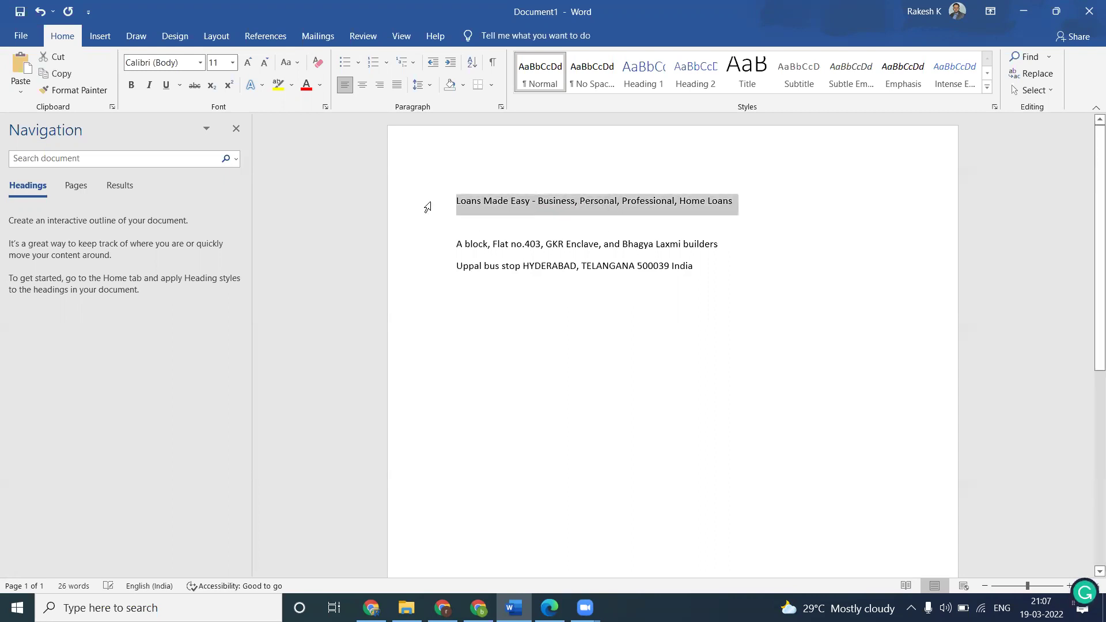
{"action": "key", "text": "alt+Tab"}
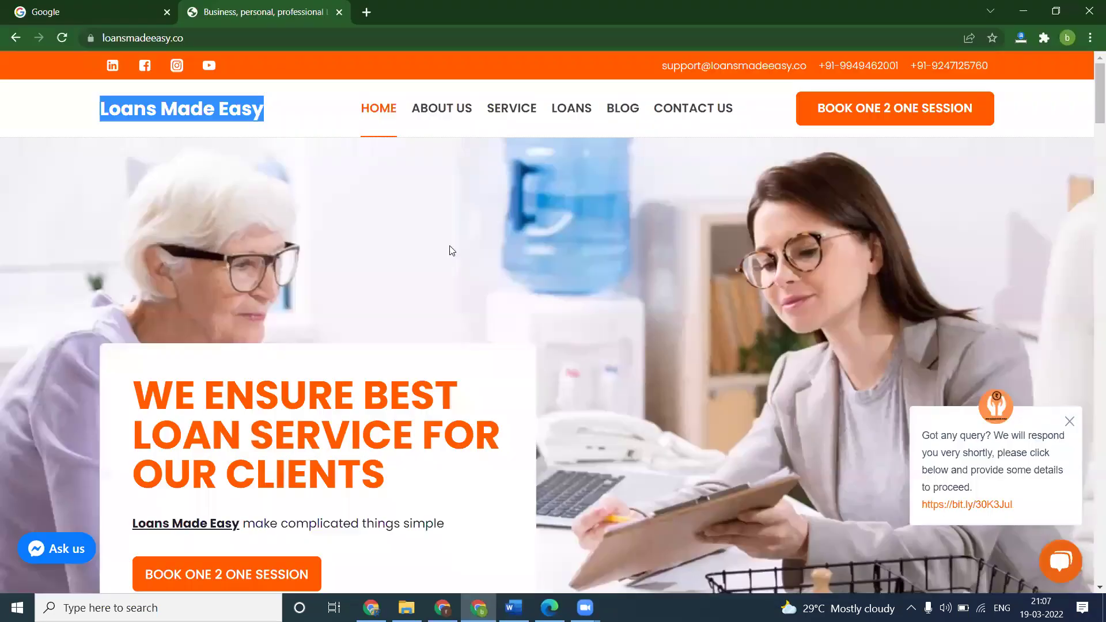
Open business.google.com in a new browser tab
{"action": "left_click", "coordinate": [367, 12]}
{"action": "type", "text": "bu"}
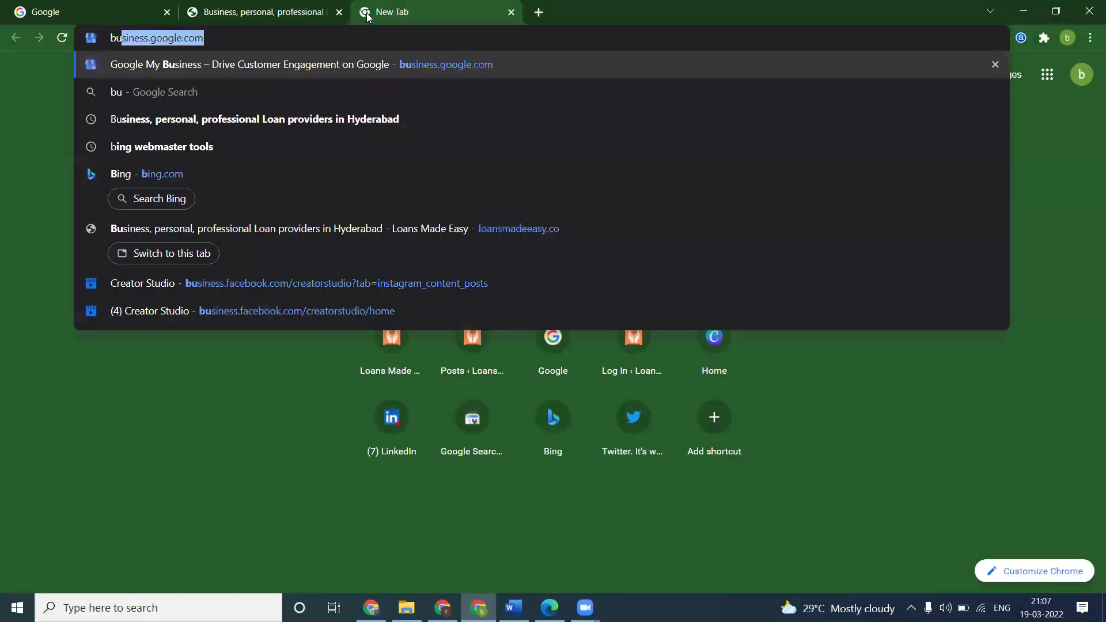
{"action": "type", "text": "siness.gpp"}
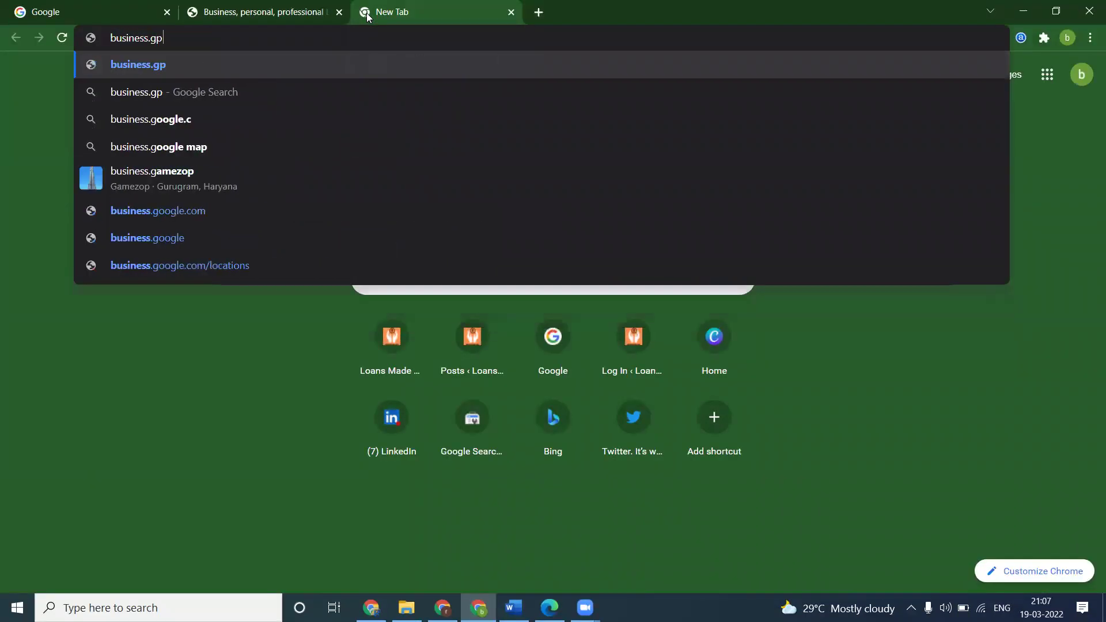
{"action": "key", "text": "BackSpace"}
{"action": "key", "text": "BackSpace"}
{"action": "type", "text": "oogl"}
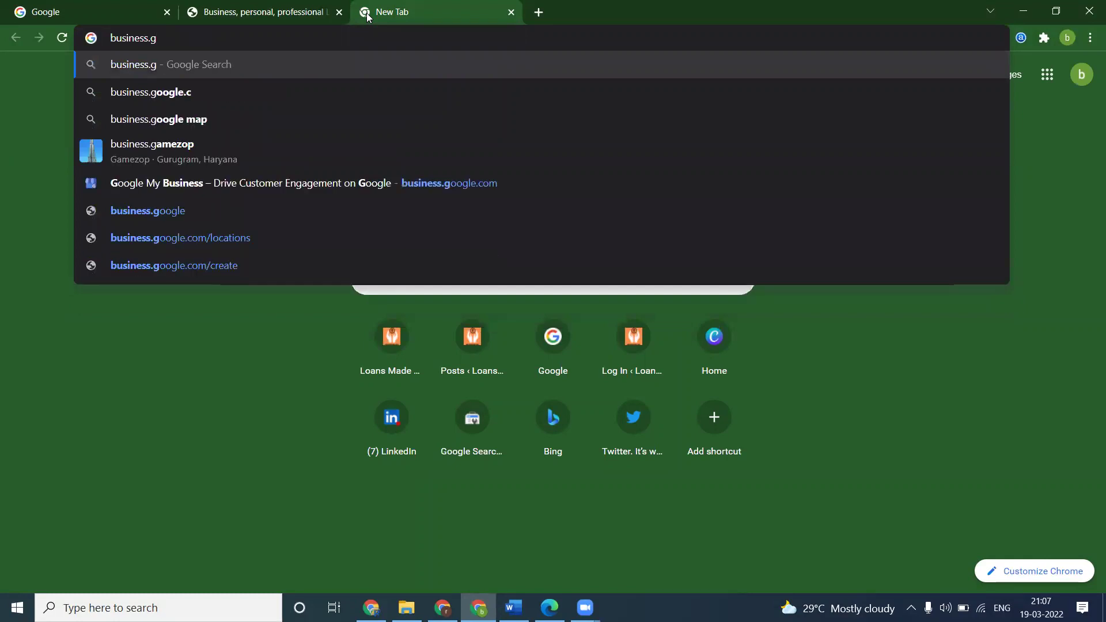
{"action": "type", "text": "e.com"}
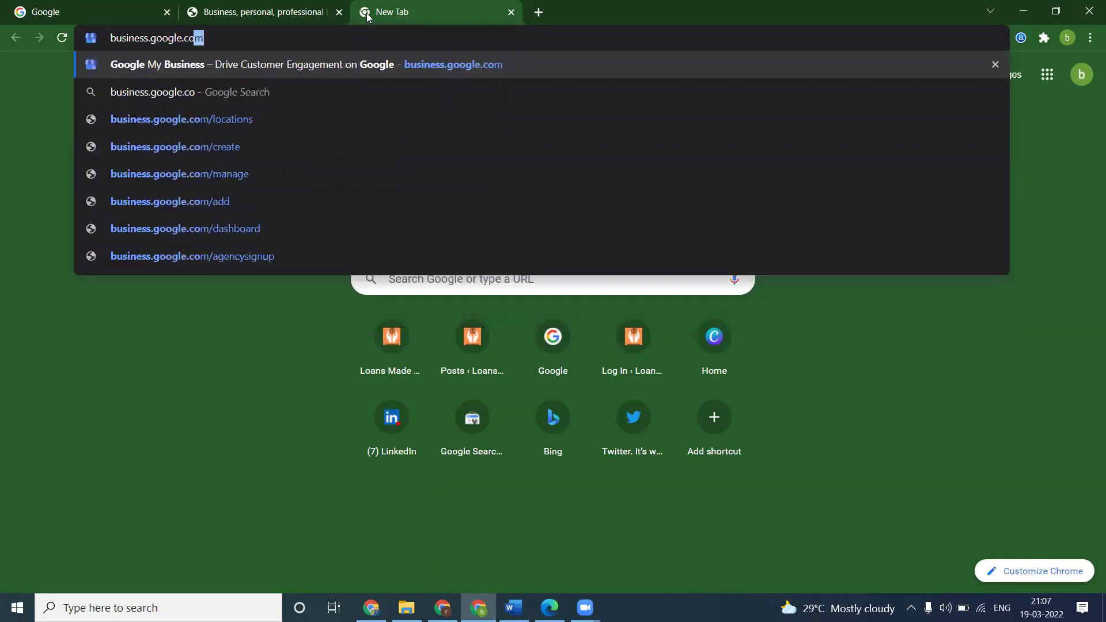
{"action": "key", "text": "Return"}
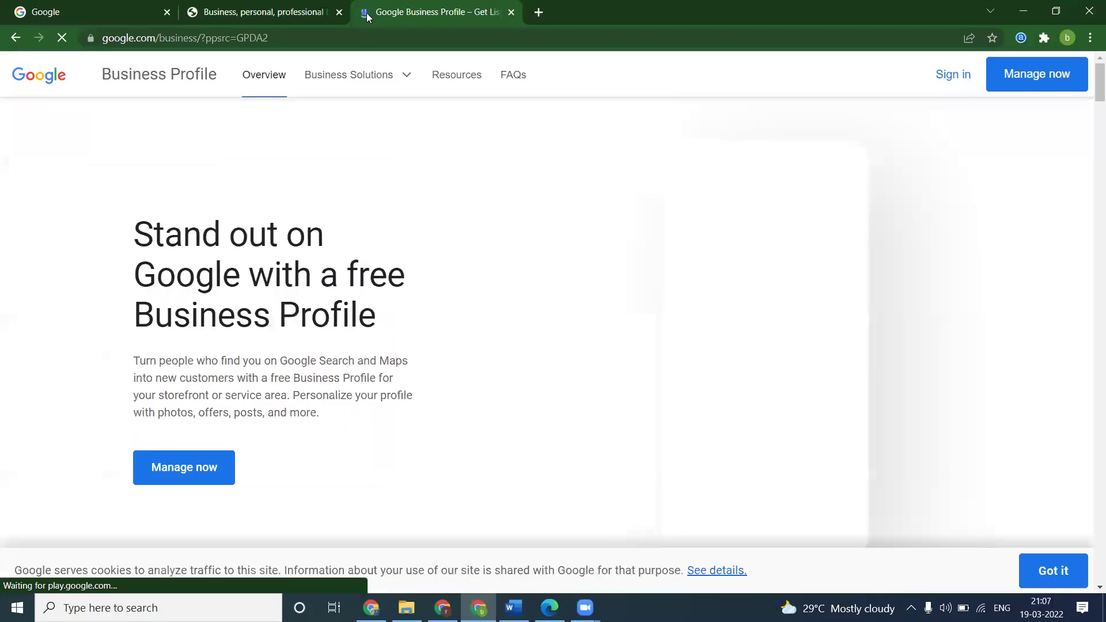
Sign in to Business Profile Manager and enter the copied title line as the business name to find
{"action": "left_click", "coordinate": [950, 75]}
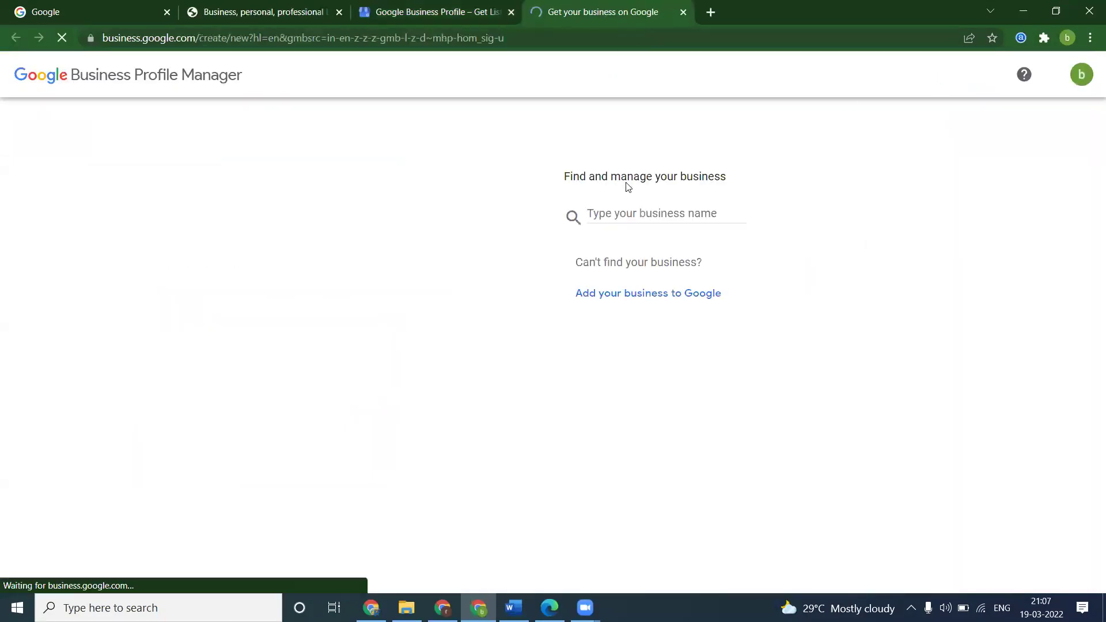
{"action": "left_click", "coordinate": [621, 209]}
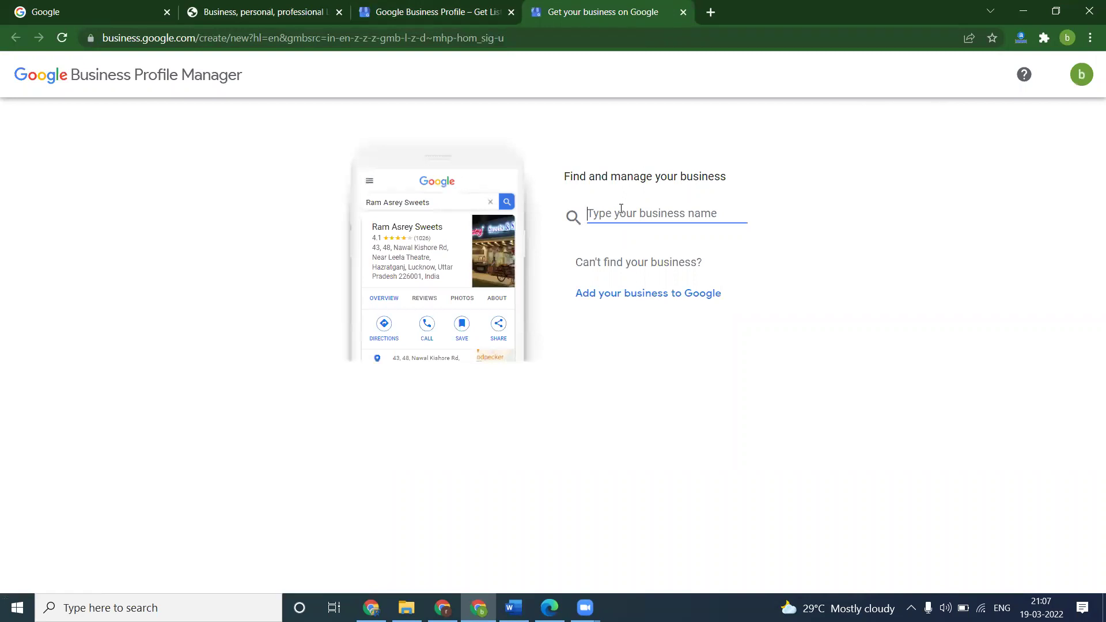
{"action": "key", "text": "ctrl+v"}
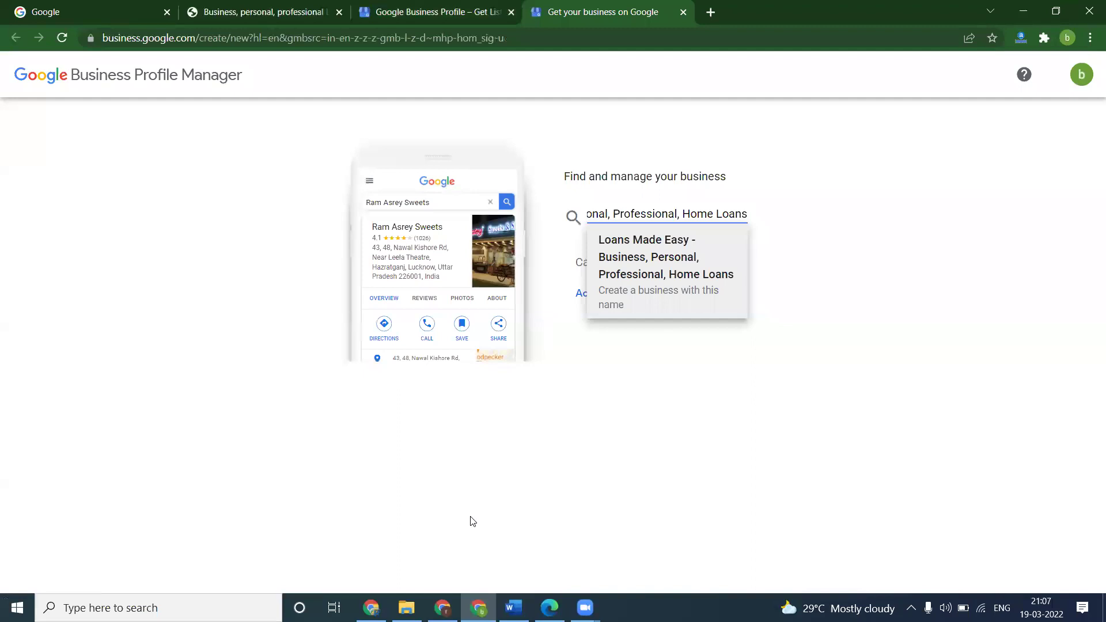
Review the loan services listed in the Word document "content" and return to Business Profile Manager in Chrome
{"action": "left_click", "coordinate": [513, 608]}
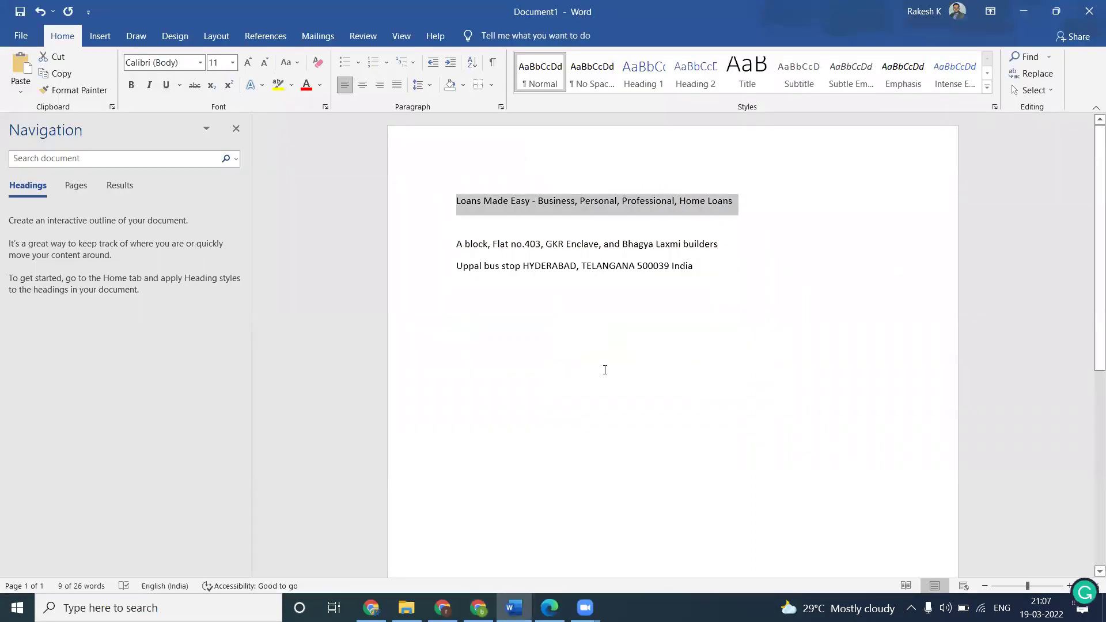
{"action": "left_click", "coordinate": [954, 567]}
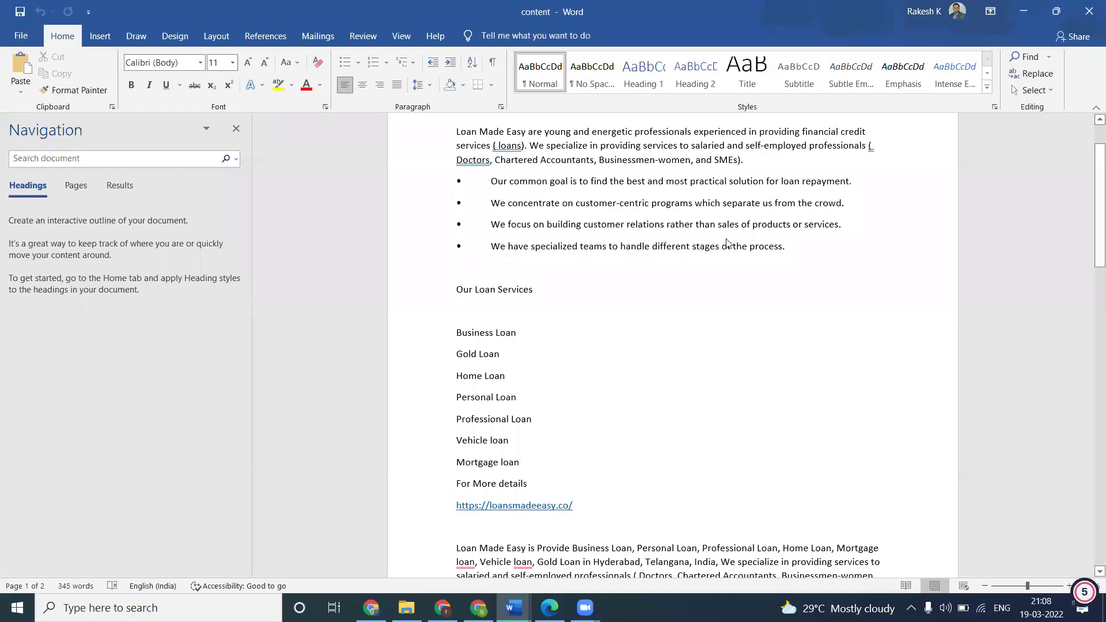
{"action": "left_click", "coordinate": [1018, 12]}
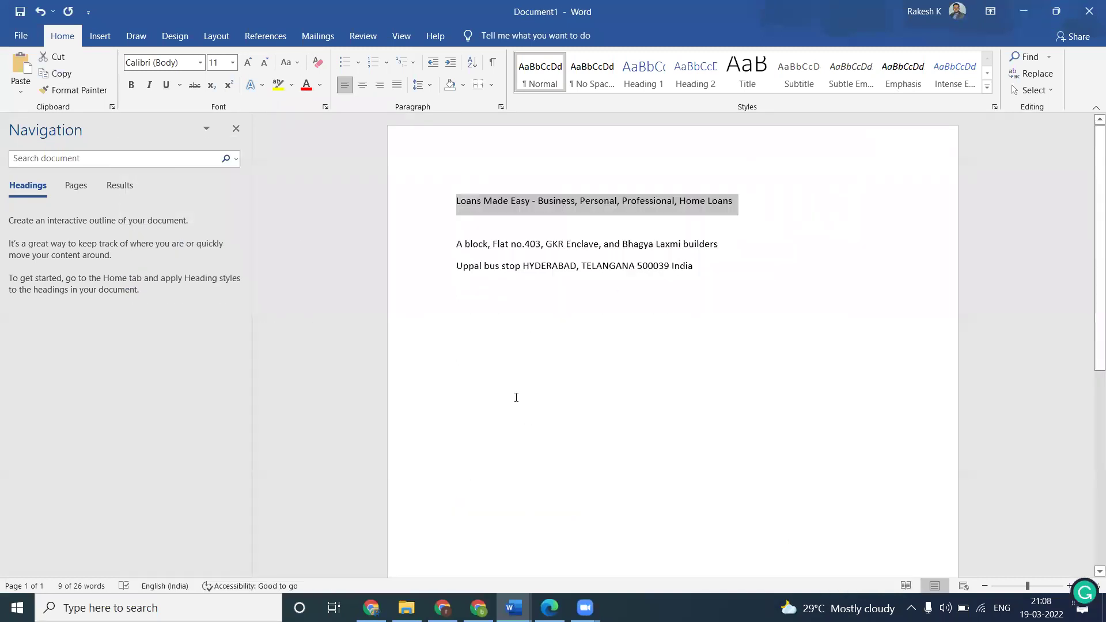
{"action": "left_click", "coordinate": [478, 606]}
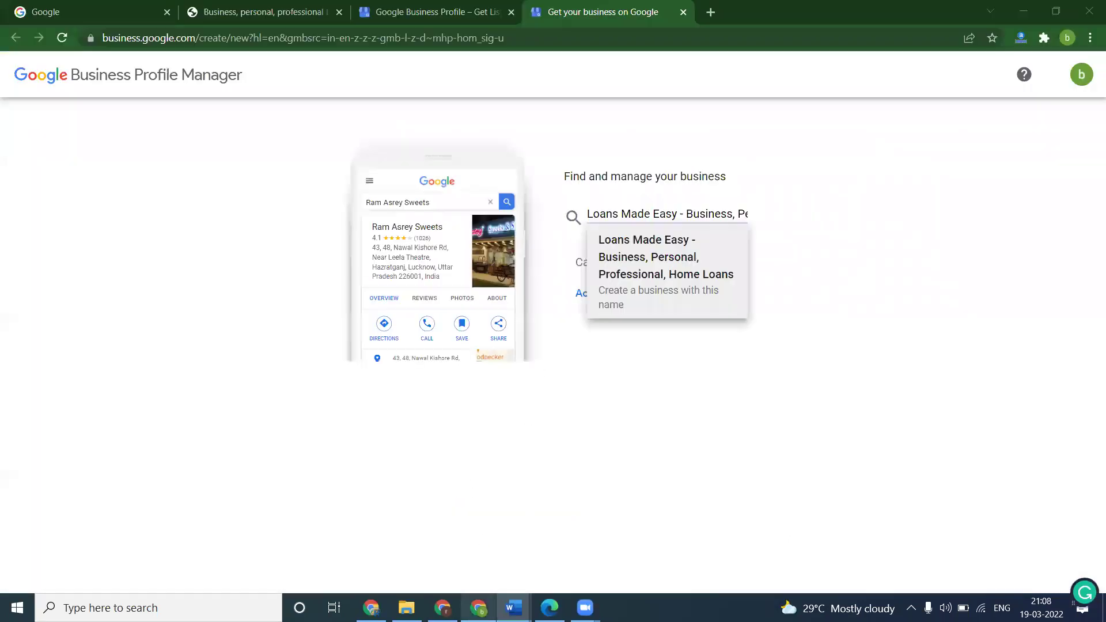
Create a business with the entered name and set its business category to Loan agency
{"action": "left_click", "coordinate": [616, 278]}
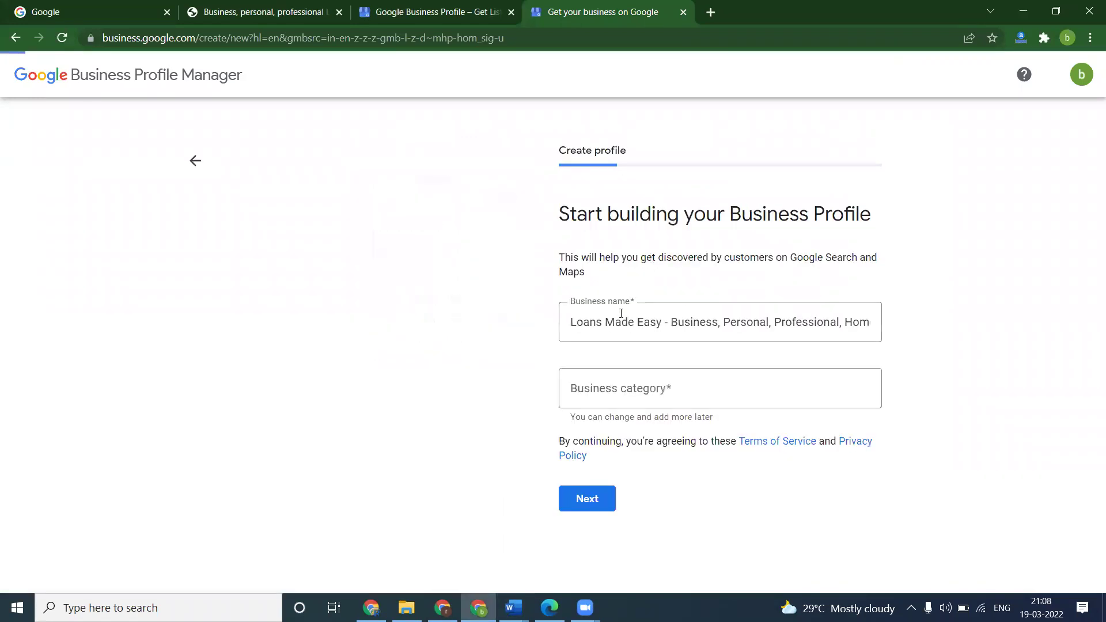
{"action": "left_click", "coordinate": [104, 11]}
{"action": "left_click", "coordinate": [542, 6]}
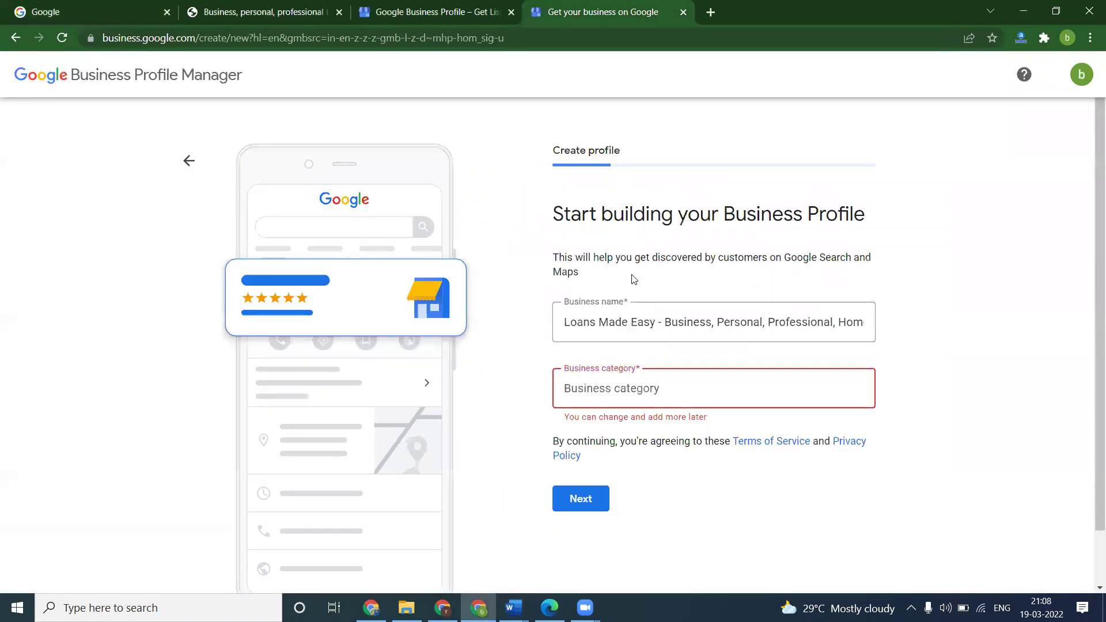
{"action": "type", "text": "loan"}
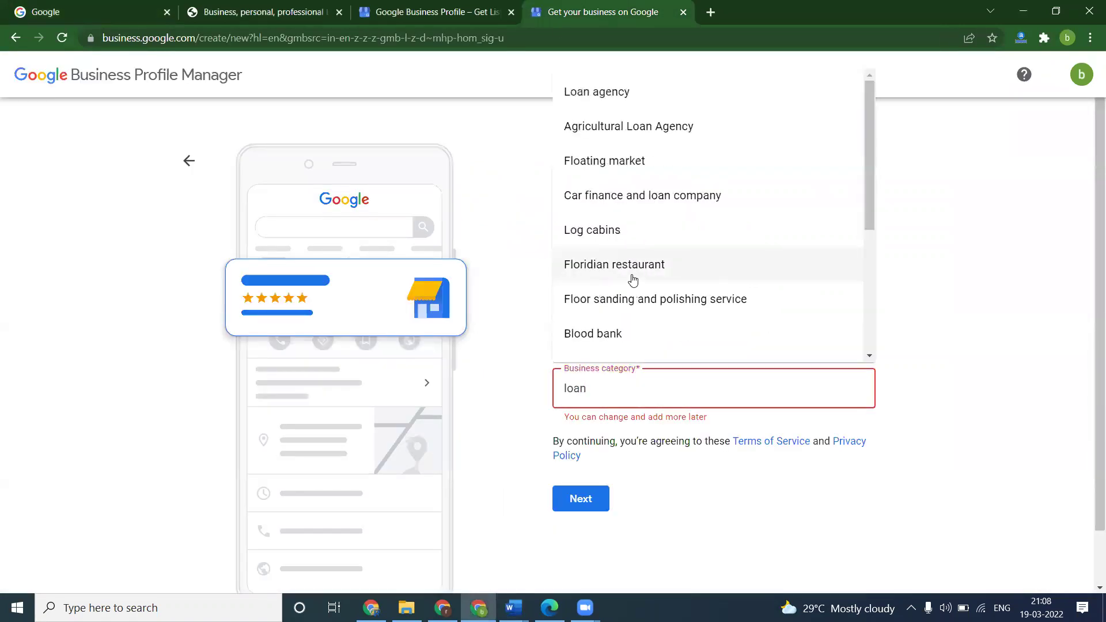
{"action": "left_click", "coordinate": [632, 100]}
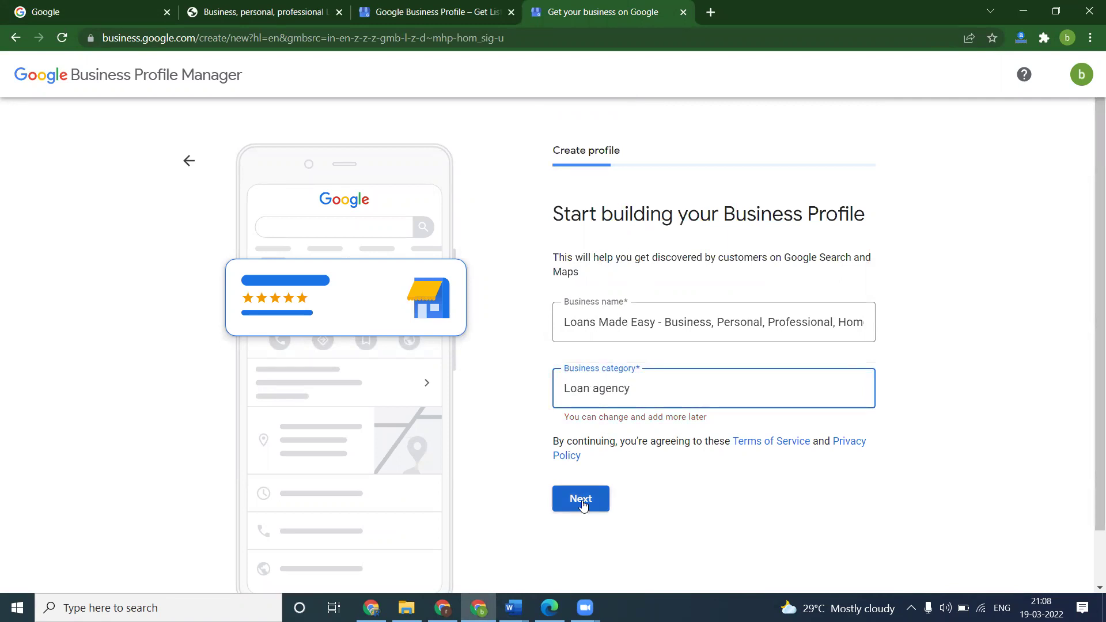
Search the business categories for "loan", choose Loan agency again and continue to the location question
{"action": "triple_click", "coordinate": [609, 386]}
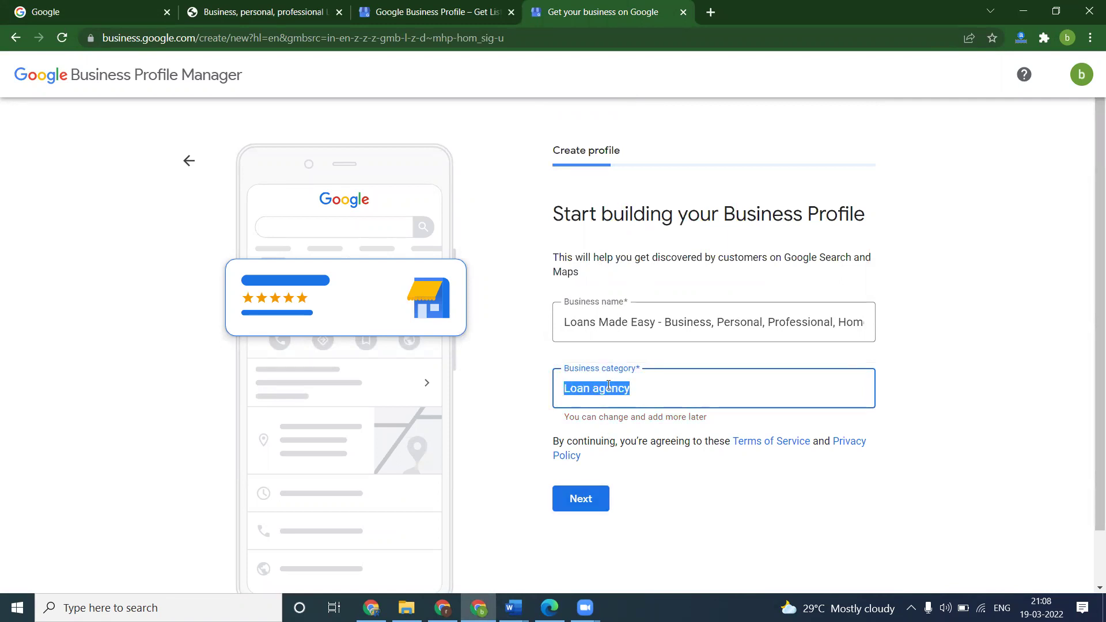
{"action": "type", "text": "loan"}
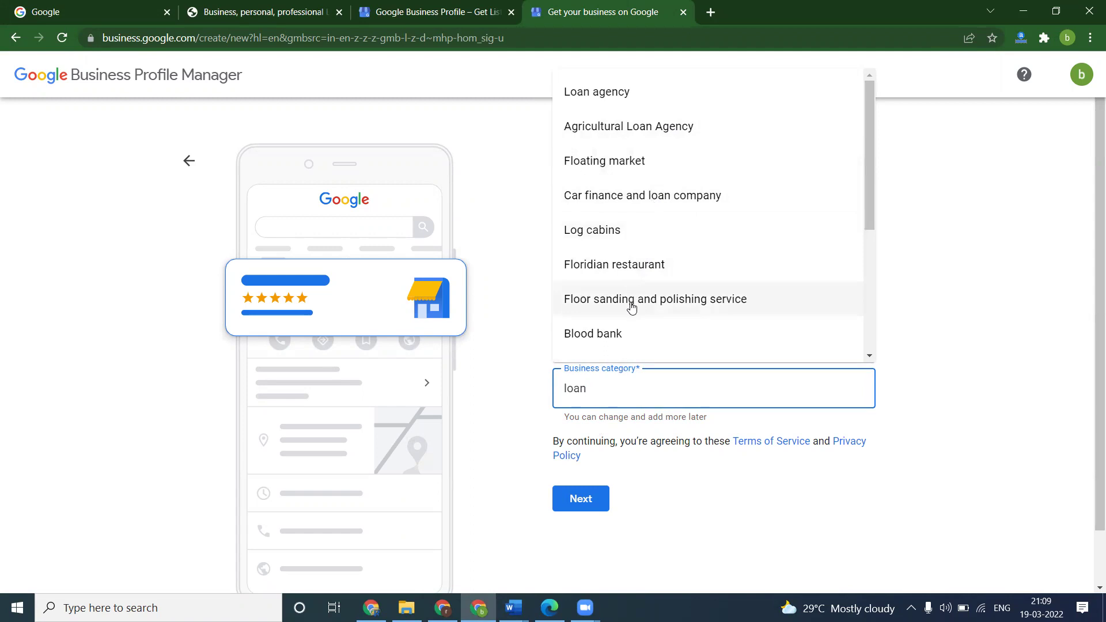
{"action": "scroll", "coordinate": [637, 286], "scroll_direction": "down", "scroll_amount": 3}
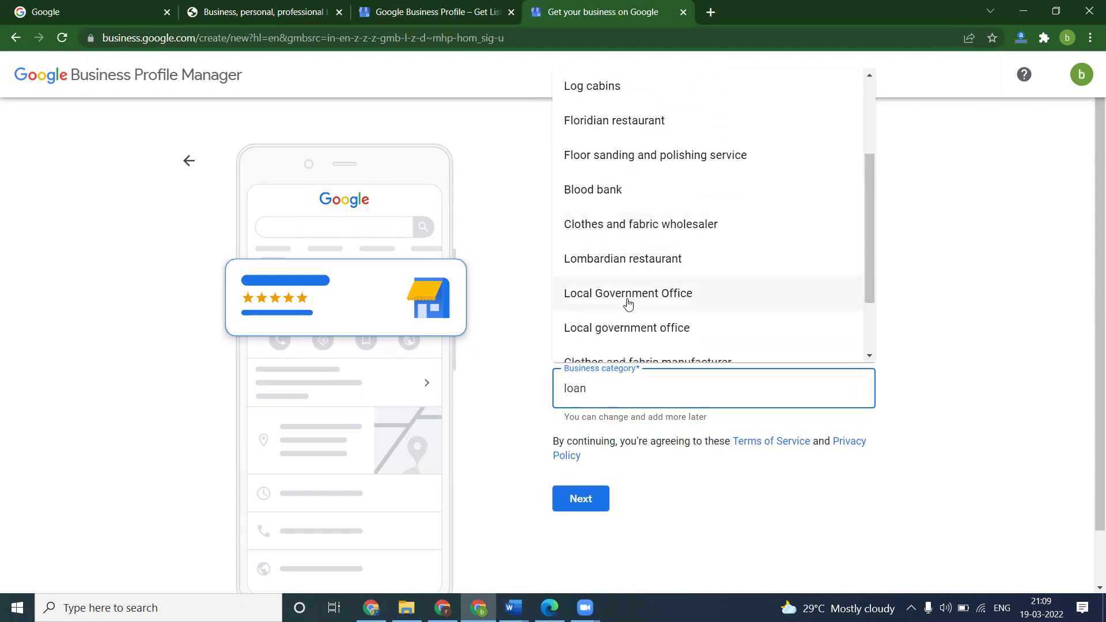
{"action": "scroll", "coordinate": [628, 303], "scroll_direction": "down", "scroll_amount": 2}
{"action": "scroll", "coordinate": [628, 304], "scroll_direction": "up", "scroll_amount": 5}
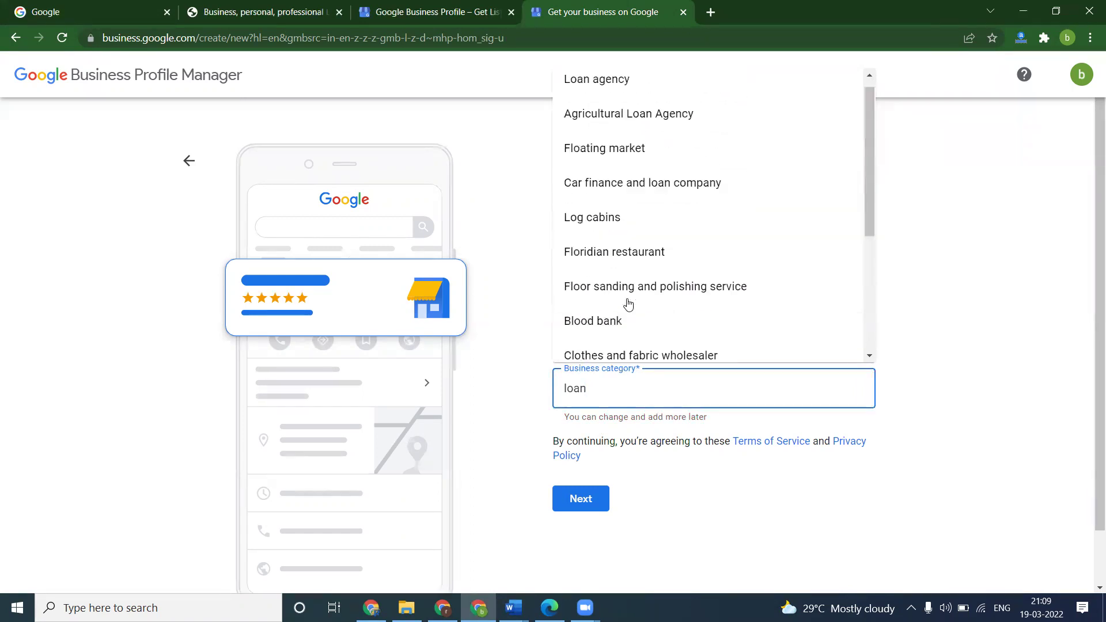
{"action": "left_click", "coordinate": [626, 93]}
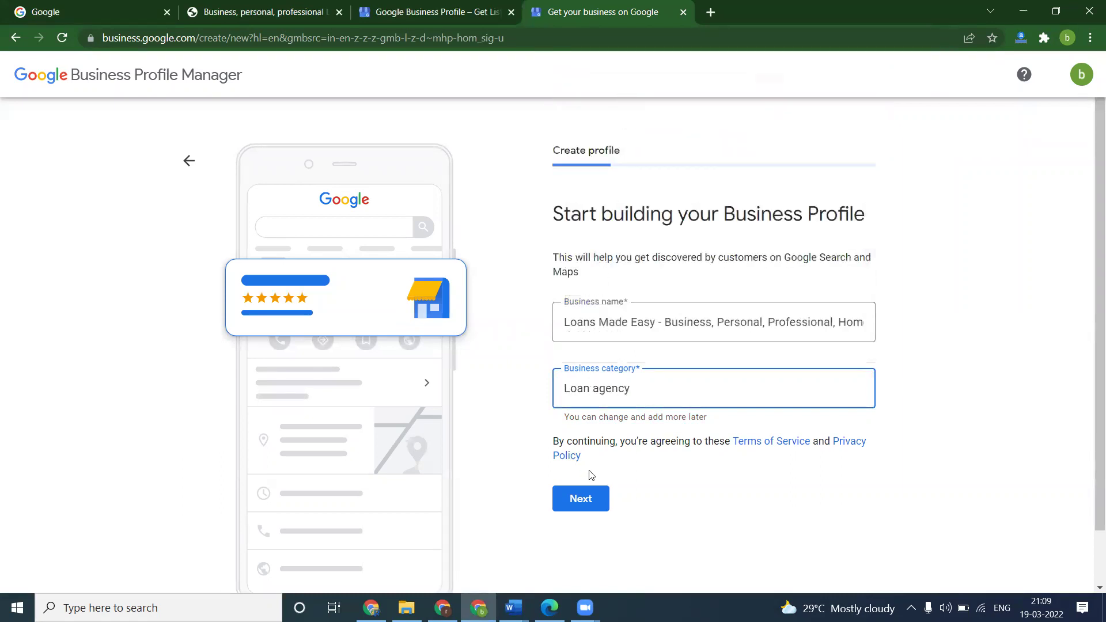
{"action": "left_click", "coordinate": [582, 499]}
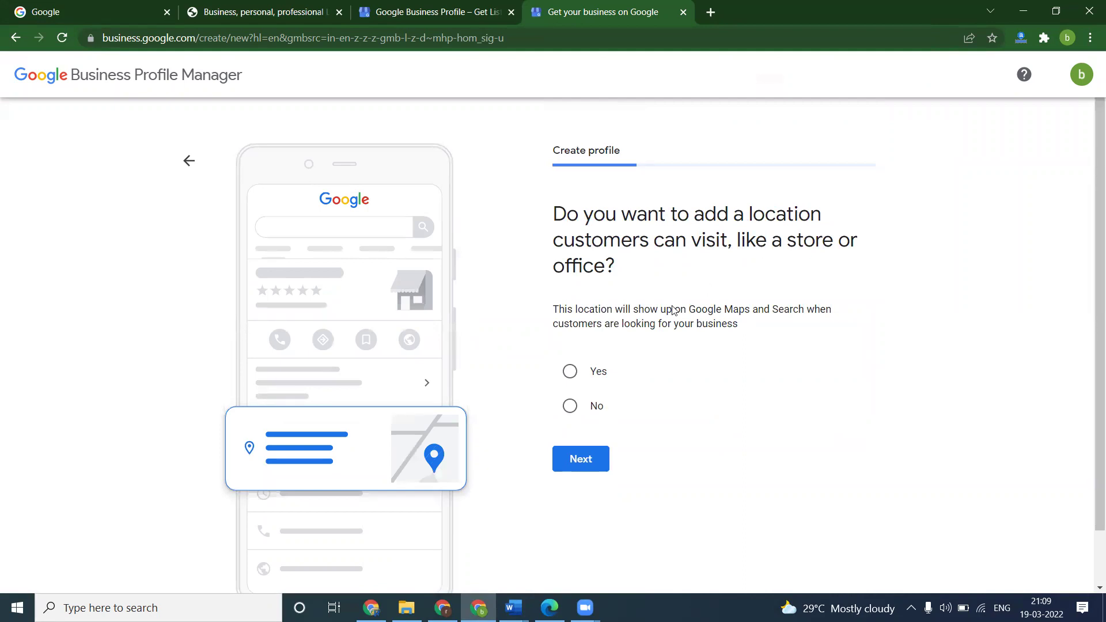
Choose to add a location customers can visit and fill in the street address with the first address line from the Word document
{"action": "left_click", "coordinate": [602, 375]}
{"action": "left_click", "coordinate": [579, 467]}
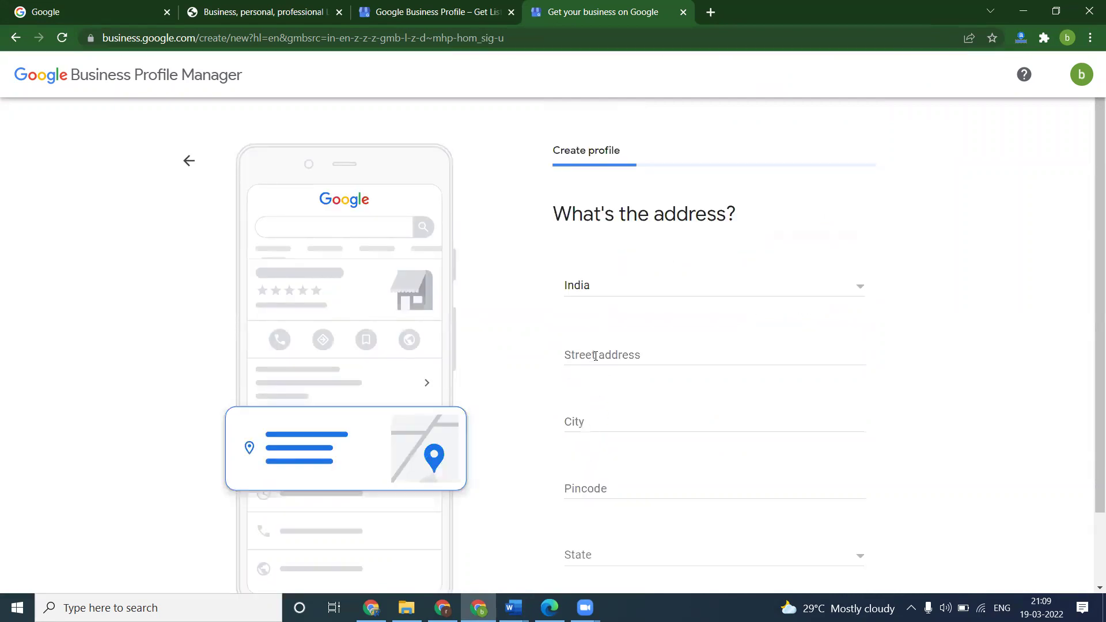
{"action": "key", "text": "alt+Tab"}
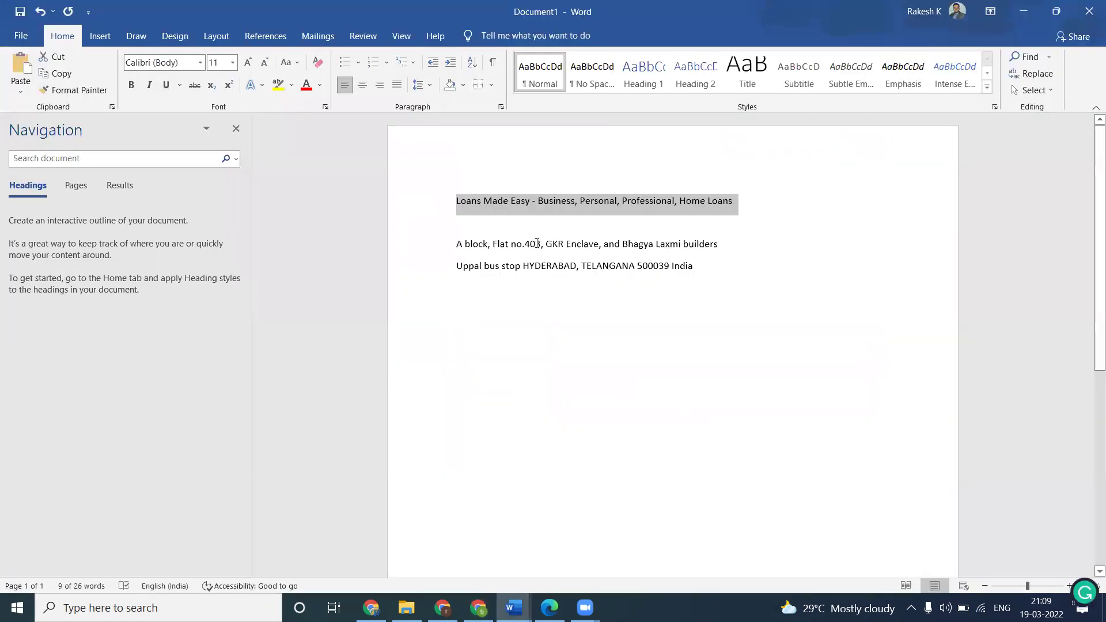
{"action": "triple_click", "coordinate": [537, 244]}
{"action": "key", "text": "alt+Tab"}
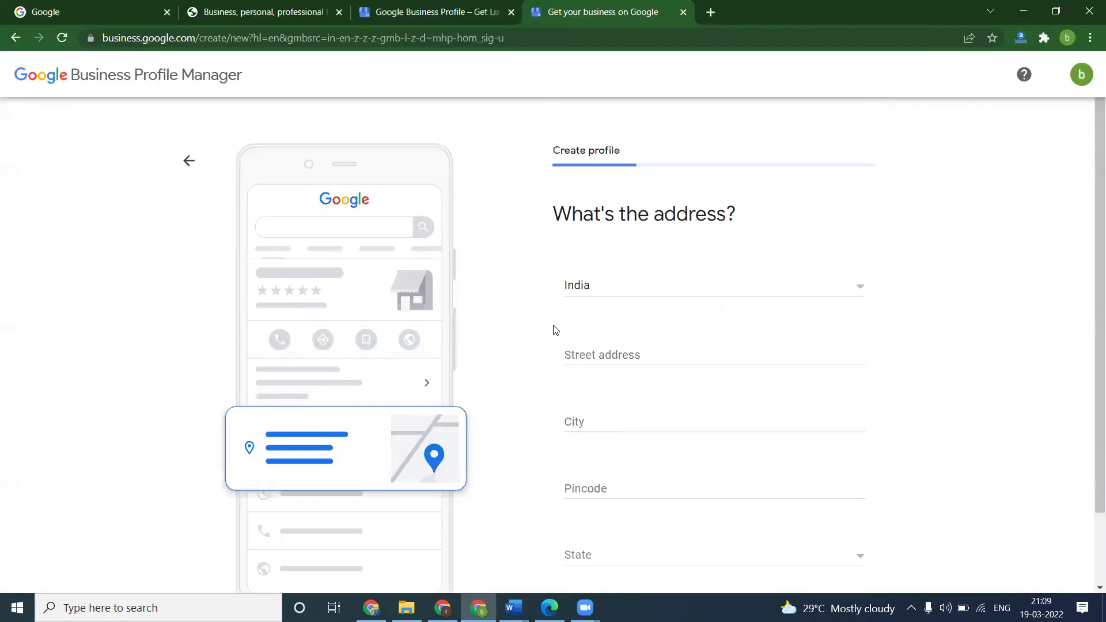
{"action": "left_click", "coordinate": [582, 355]}
{"action": "key", "text": "ctrl+v"}
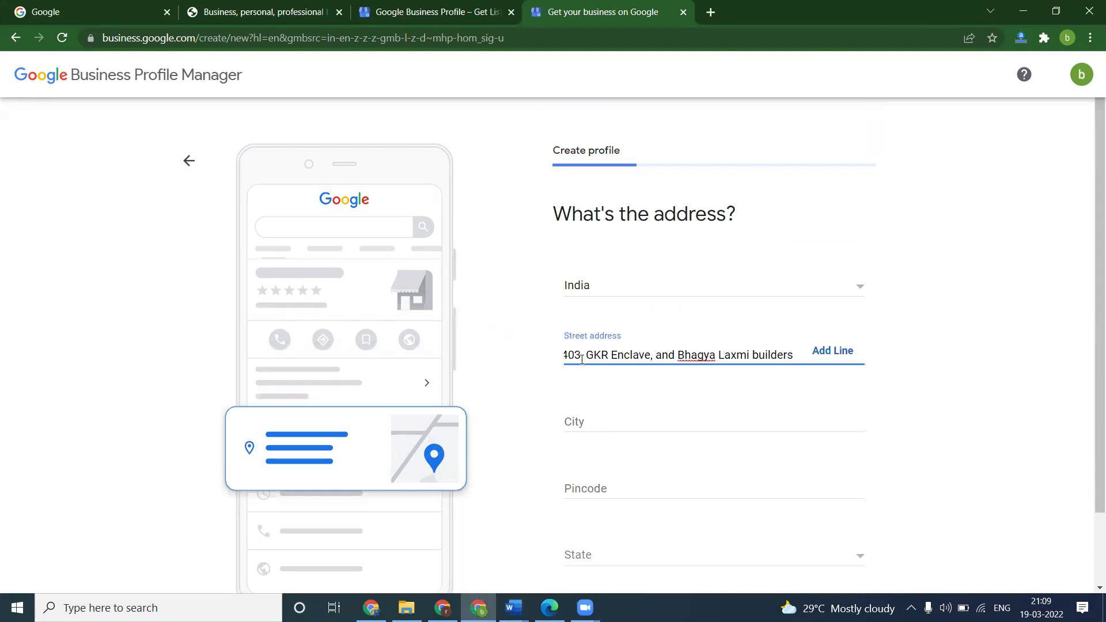
{"action": "key", "text": "alt+Tab"}
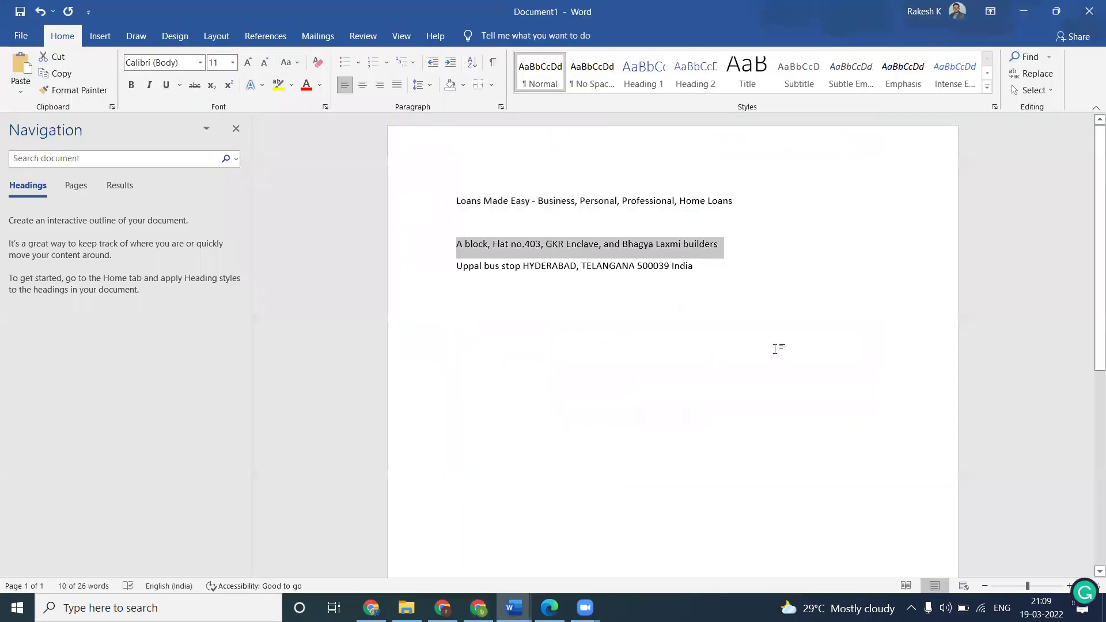
{"action": "key", "text": "alt+Tab"}
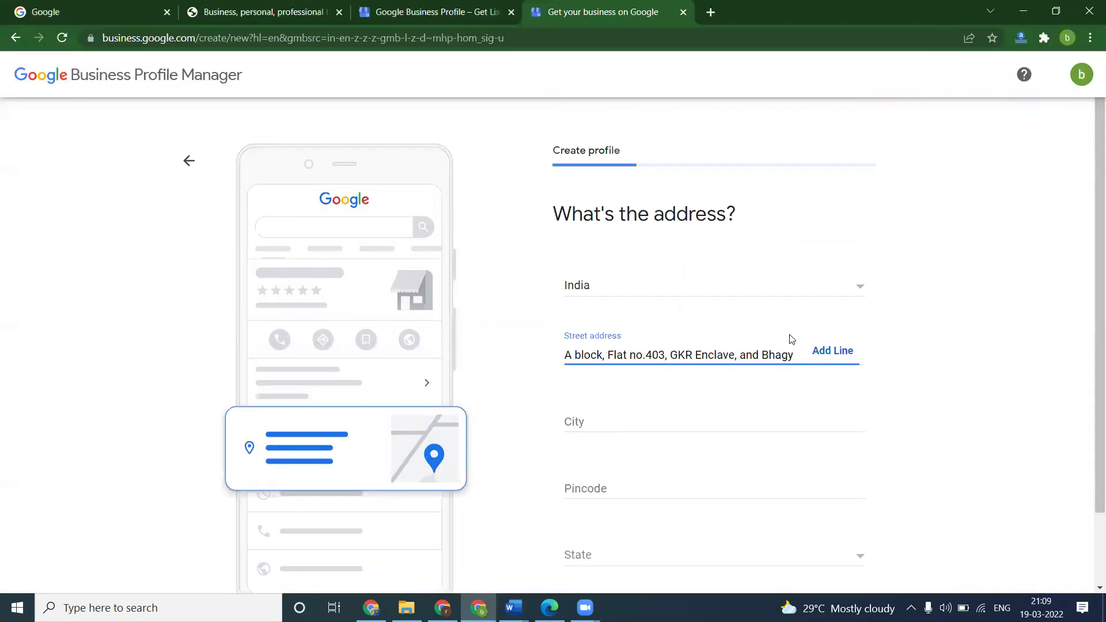
Copy the landmark part of the second address line in Word and paste it into Street address line 2 of the profile
{"action": "key", "text": "alt+Tab"}
{"action": "left_click", "coordinate": [482, 272]}
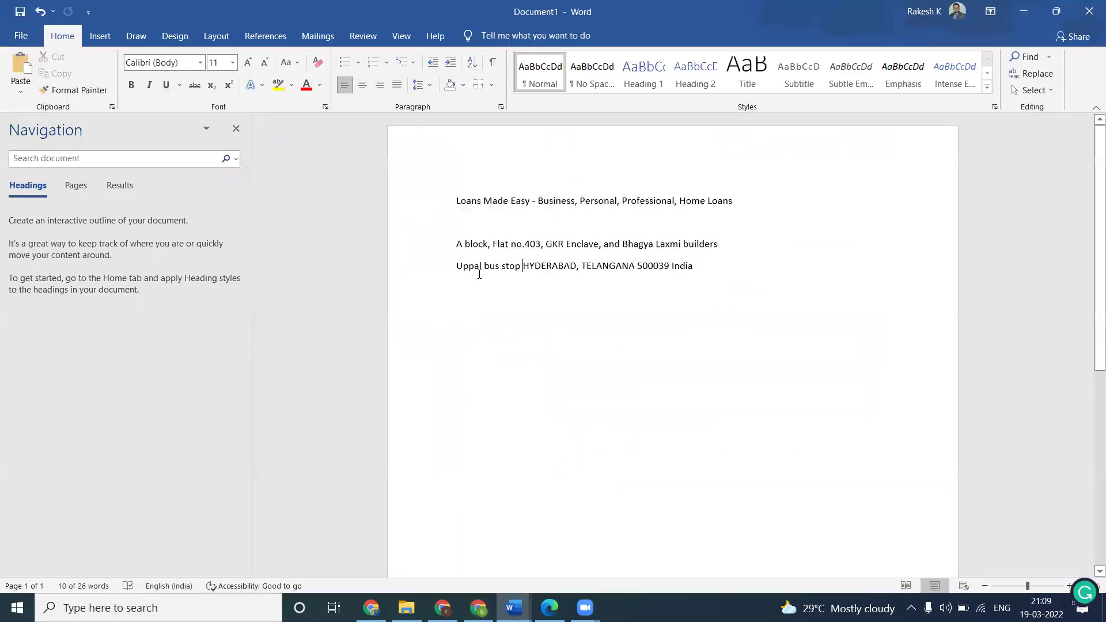
{"action": "left_click_drag", "start_coordinate": [457, 268], "coordinate": [521, 268]}
{"action": "key", "text": "ctrl+c"}
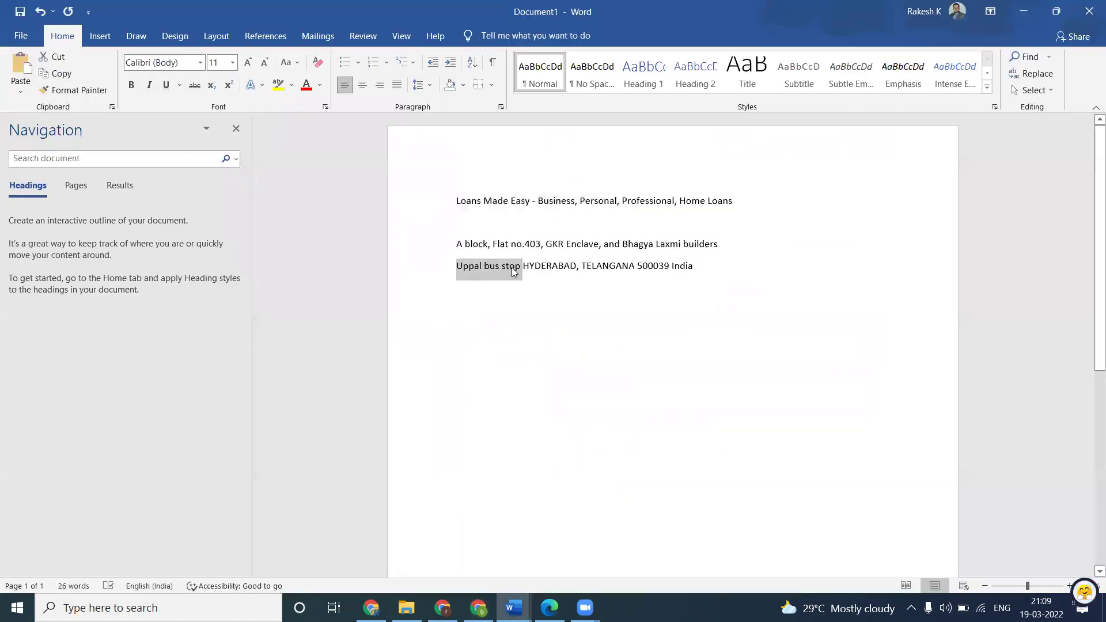
{"action": "key", "text": "alt+Tab"}
{"action": "key", "text": "ctrl+v"}
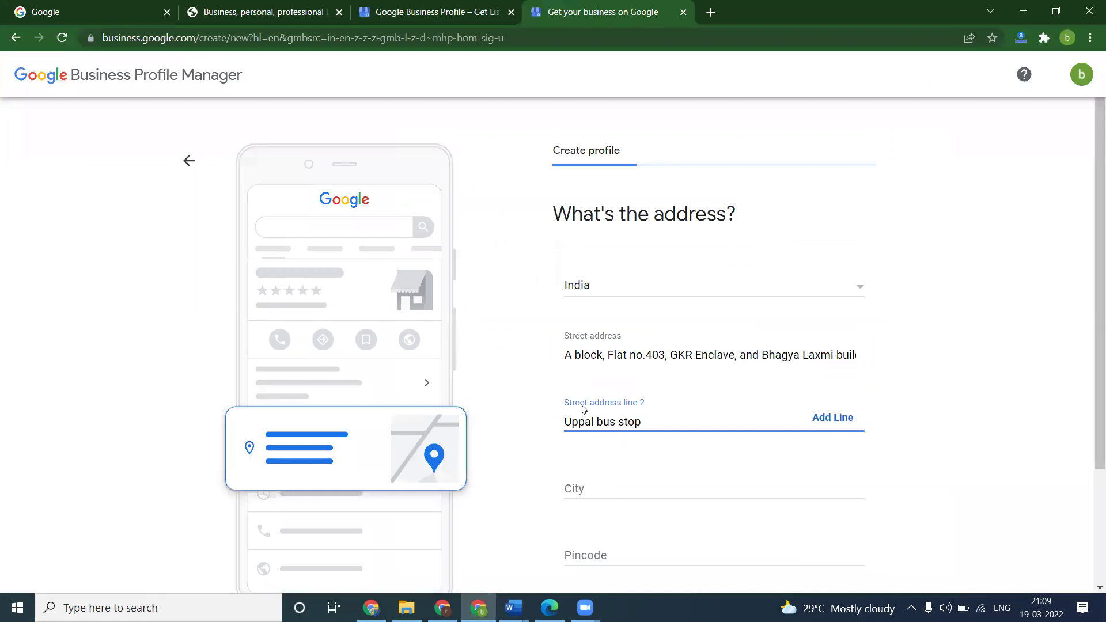
Fill in the city and pincode of the business address as given in the Word document
{"action": "key", "text": "alt+Tab"}
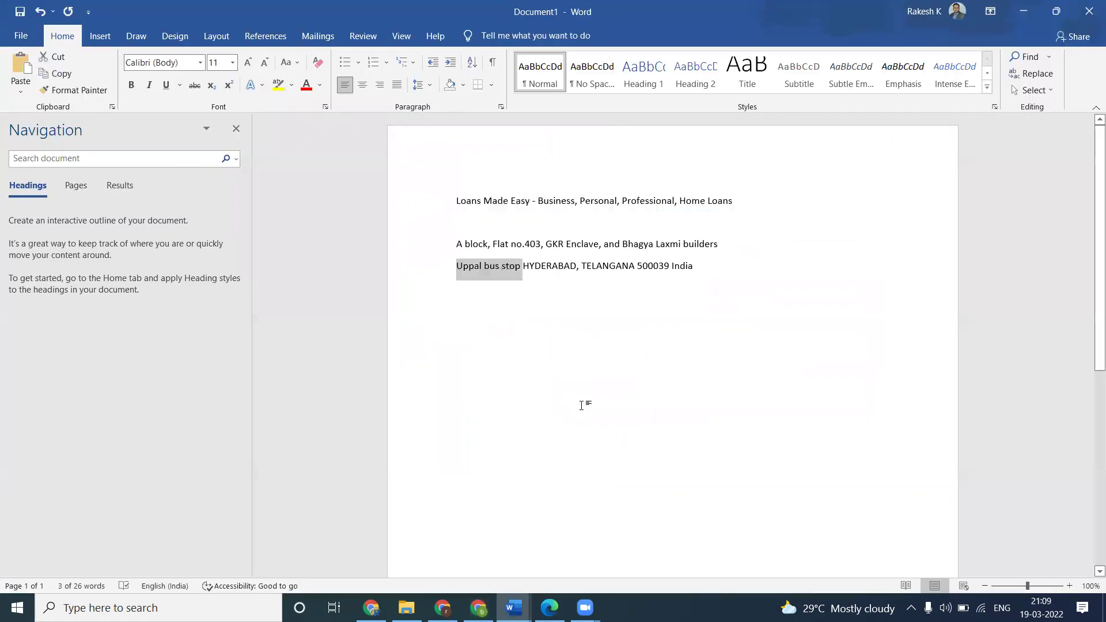
{"action": "key", "text": "alt+Tab"}
{"action": "left_click", "coordinate": [593, 491]}
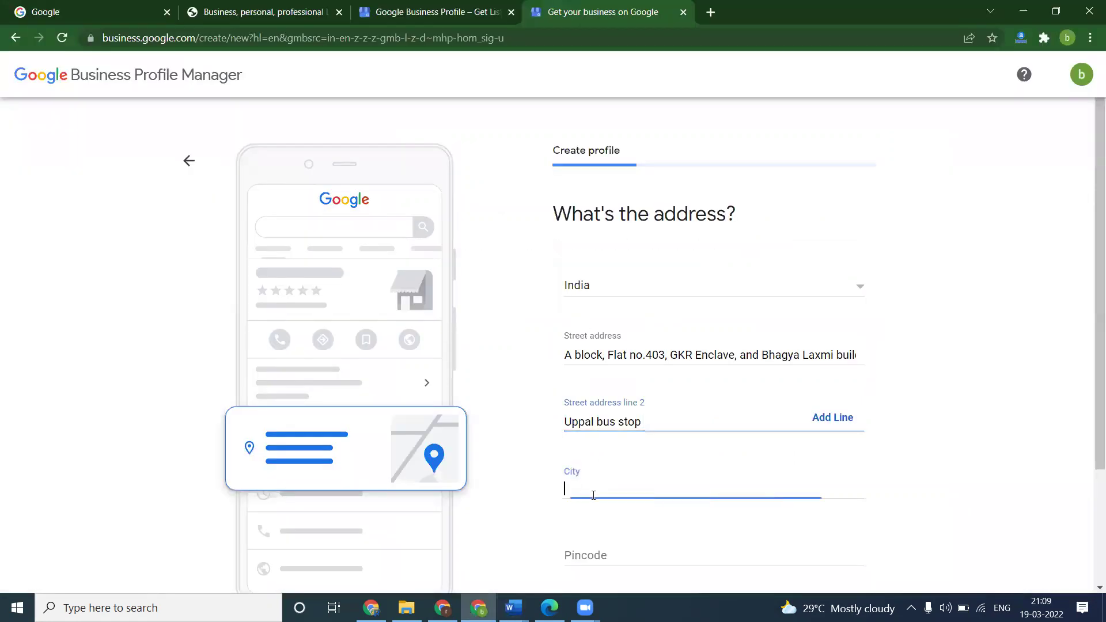
{"action": "type", "text": "hydera"}
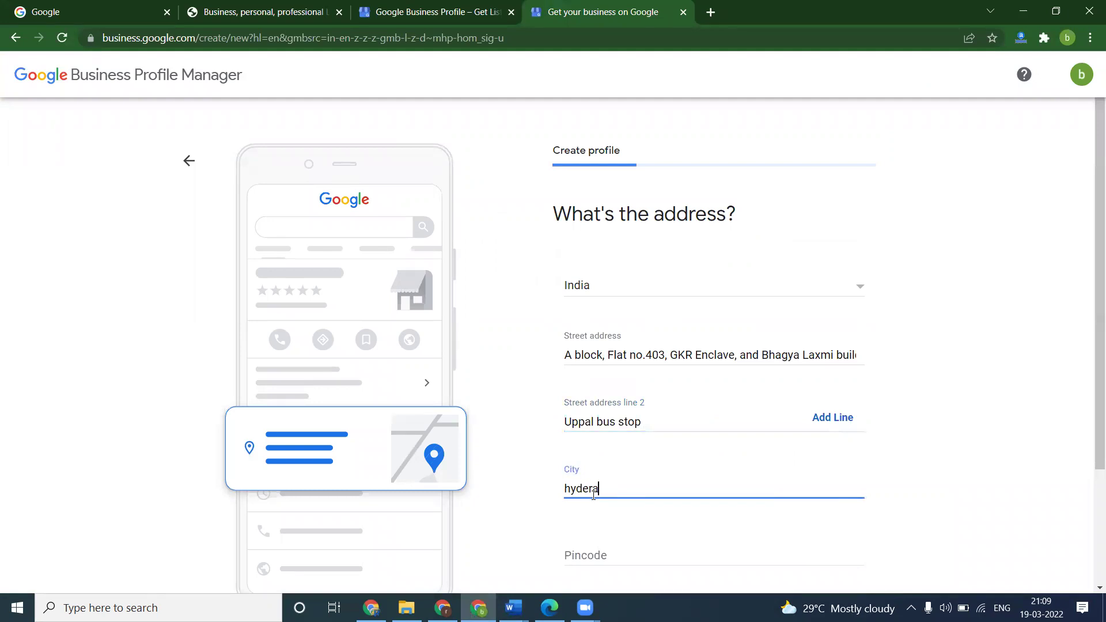
{"action": "type", "text": "bad"}
{"action": "scroll", "coordinate": [587, 450], "scroll_direction": "down", "scroll_amount": 3}
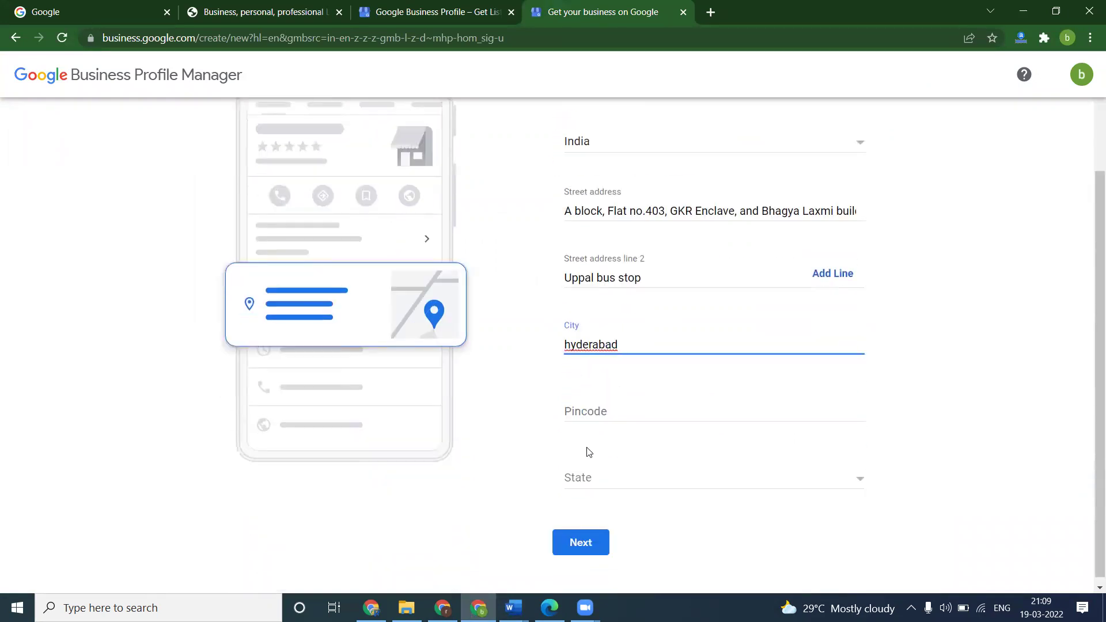
{"action": "key", "text": "alt+Tab"}
{"action": "key", "text": "alt+Tab"}
{"action": "left_click", "coordinate": [600, 411]}
{"action": "type", "text": "500039"}
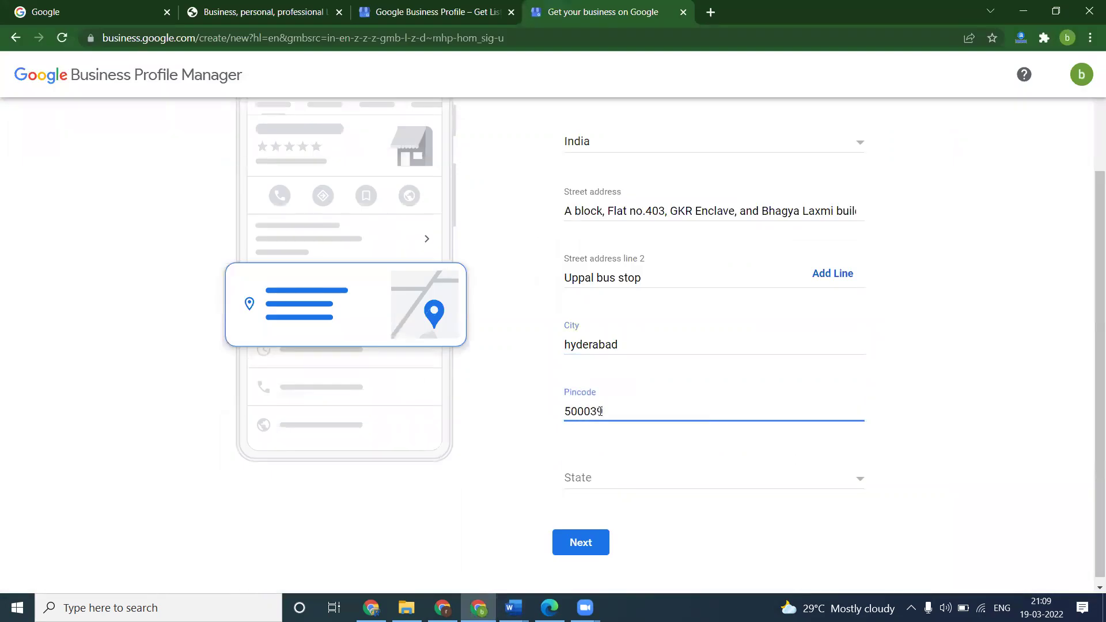
Set the state of the business address to Telangana and continue to the map location
{"action": "key", "text": "alt+Tab"}
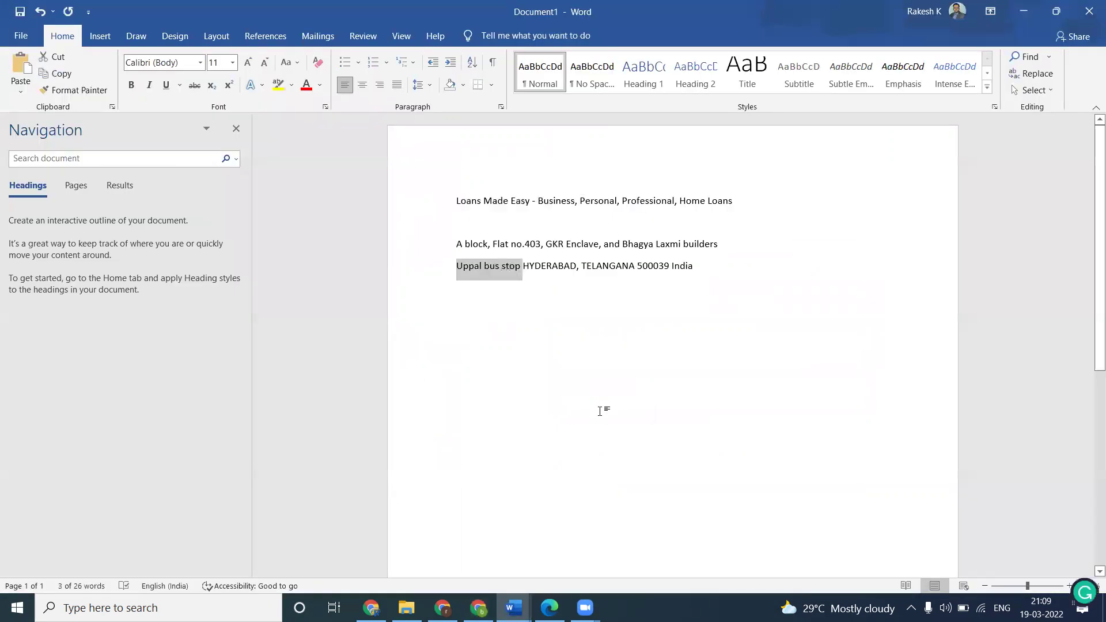
{"action": "key", "text": "alt+Tab"}
{"action": "left_click", "coordinate": [610, 478]}
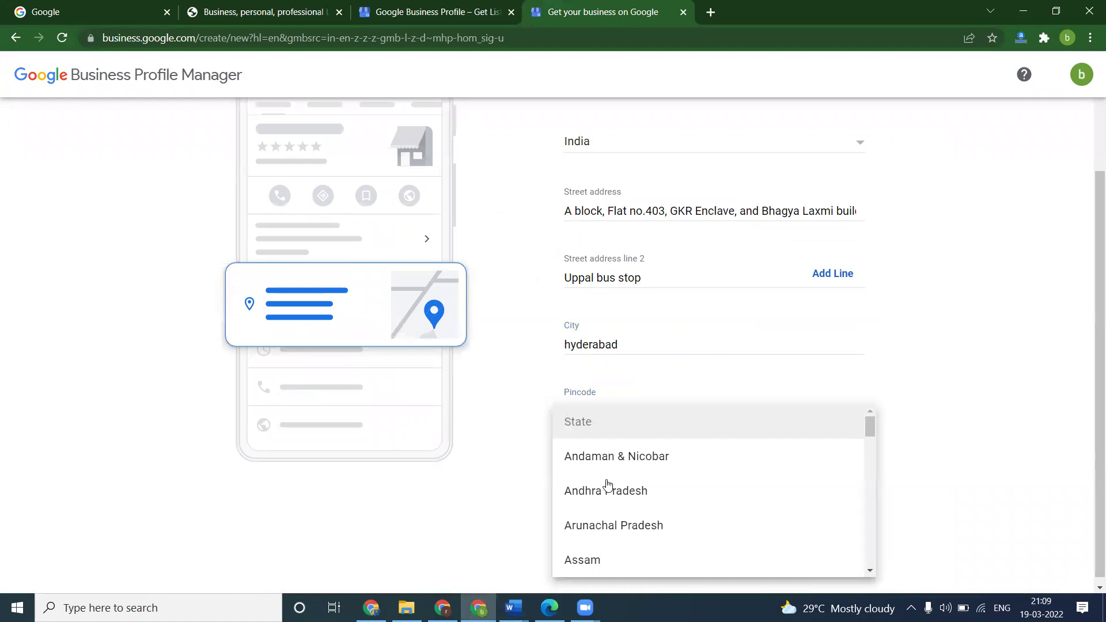
{"action": "scroll", "coordinate": [614, 484], "scroll_direction": "down", "scroll_amount": 15}
{"action": "left_click", "coordinate": [606, 523]}
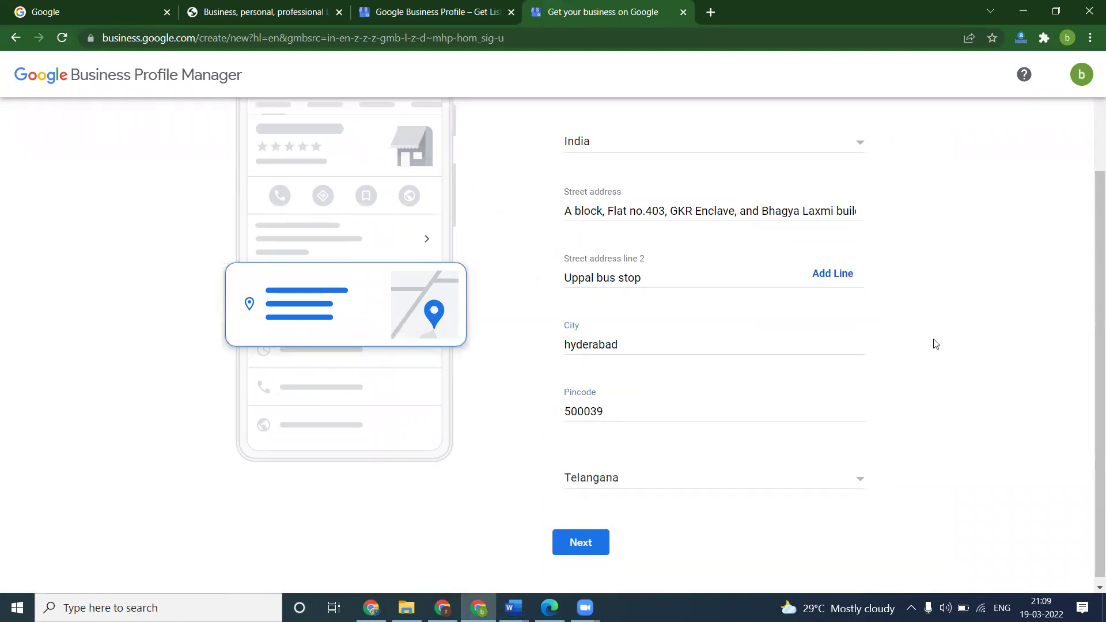
{"action": "scroll", "coordinate": [934, 344], "scroll_direction": "up", "scroll_amount": 1}
{"action": "scroll", "coordinate": [634, 420], "scroll_direction": "down", "scroll_amount": 1}
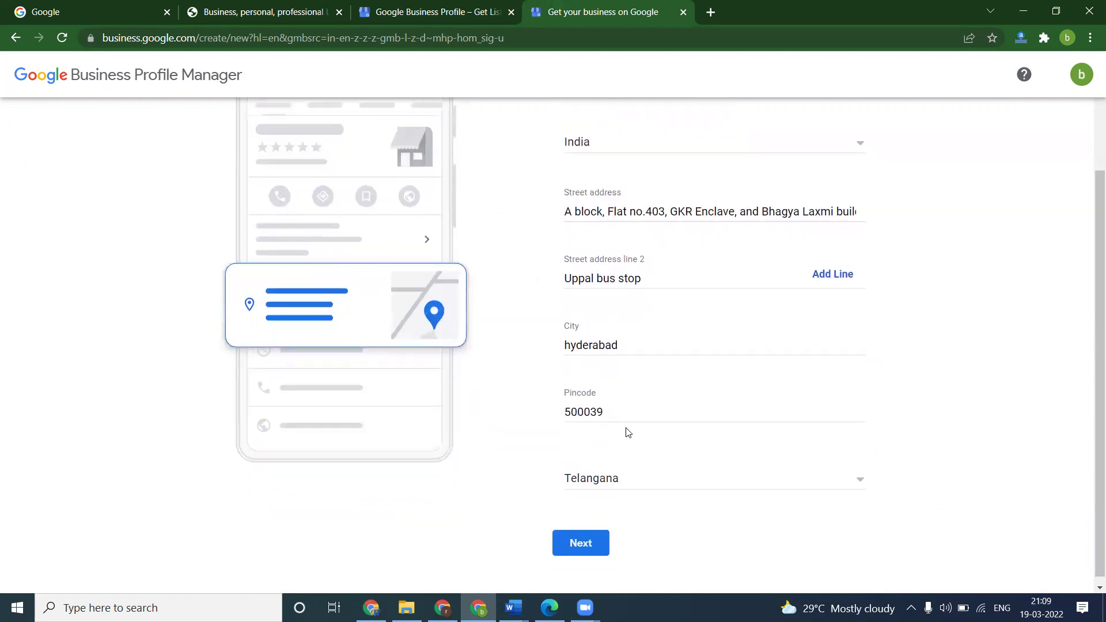
{"action": "left_click", "coordinate": [579, 543]}
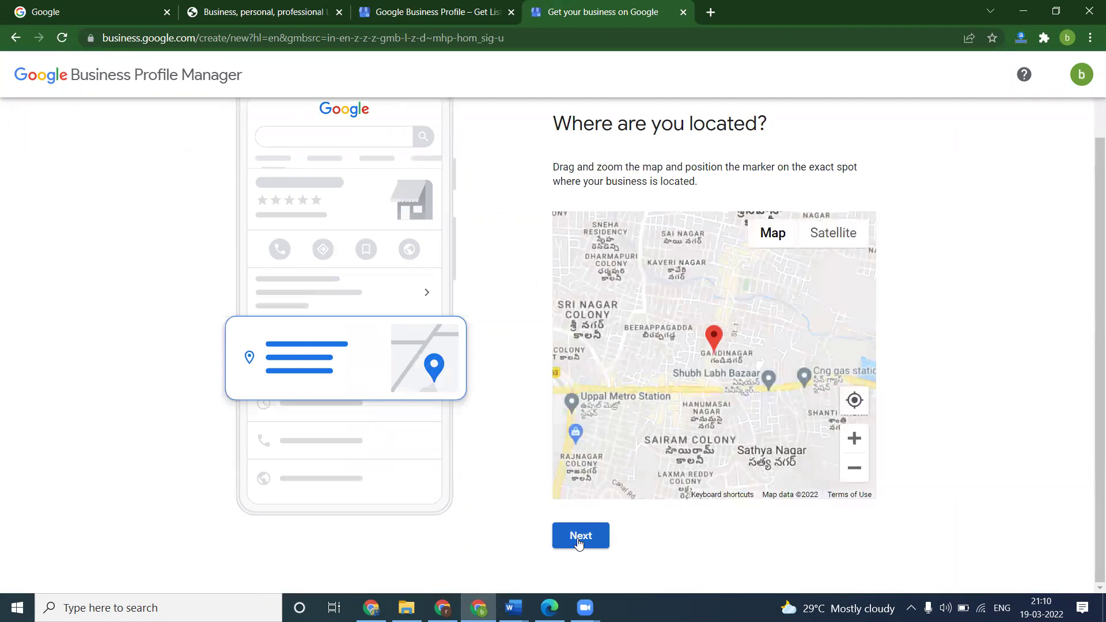
Compare the marked location in Google Maps in Edge with the marker on the Business Profile Manager map in Chrome
{"action": "left_click", "coordinate": [579, 543]}
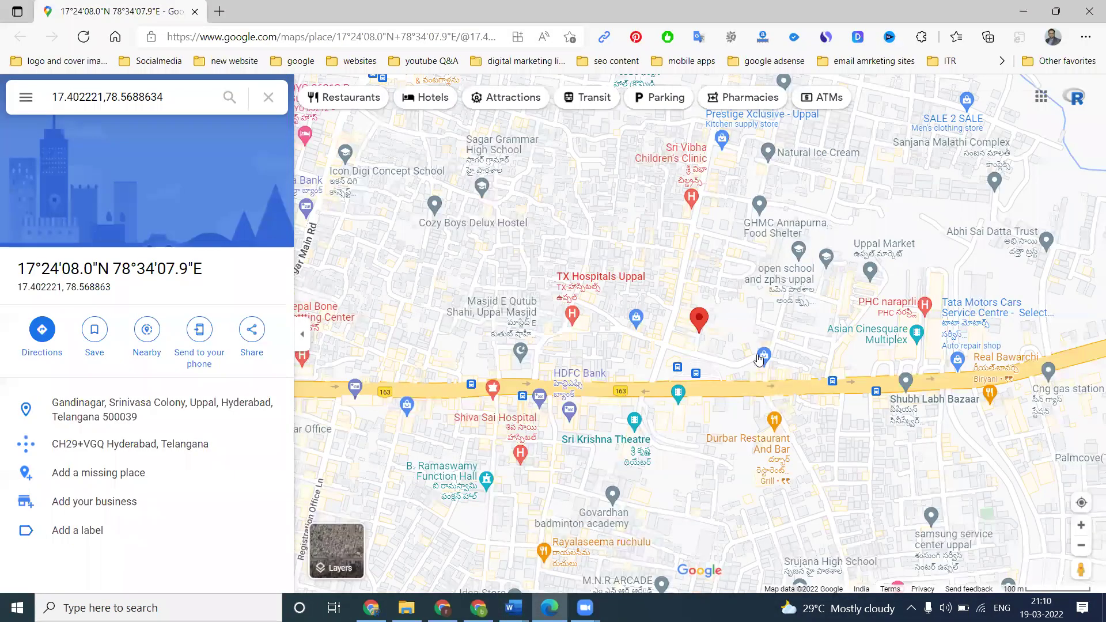
{"action": "scroll", "coordinate": [716, 415], "scroll_direction": "down", "scroll_amount": 1}
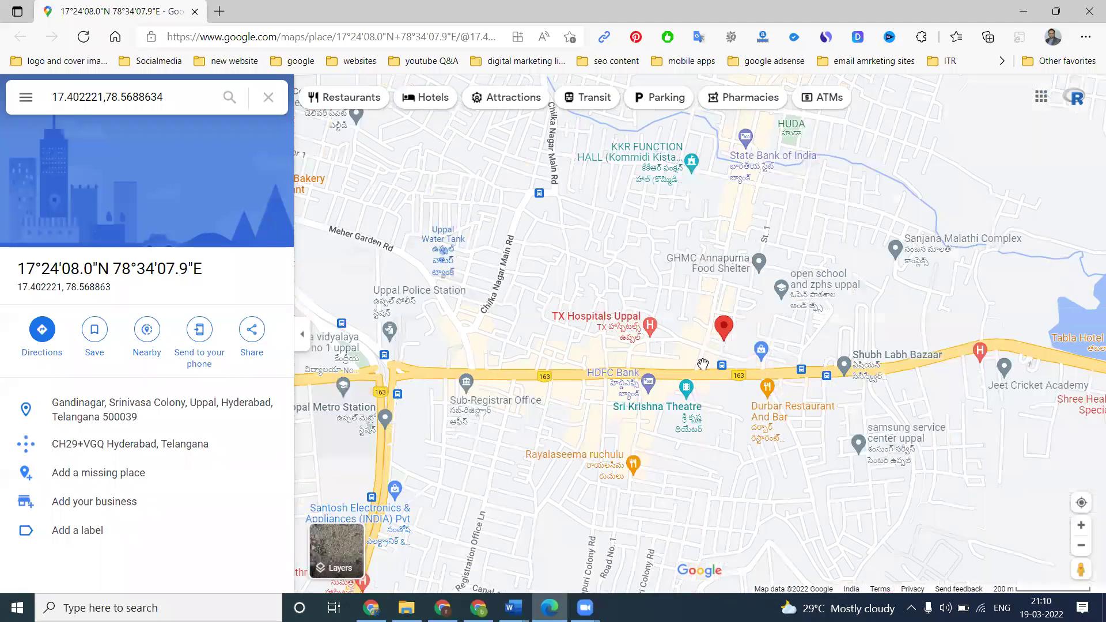
{"action": "key", "text": "alt+Tab"}
{"action": "scroll", "coordinate": [704, 372], "scroll_direction": "up", "scroll_amount": 3}
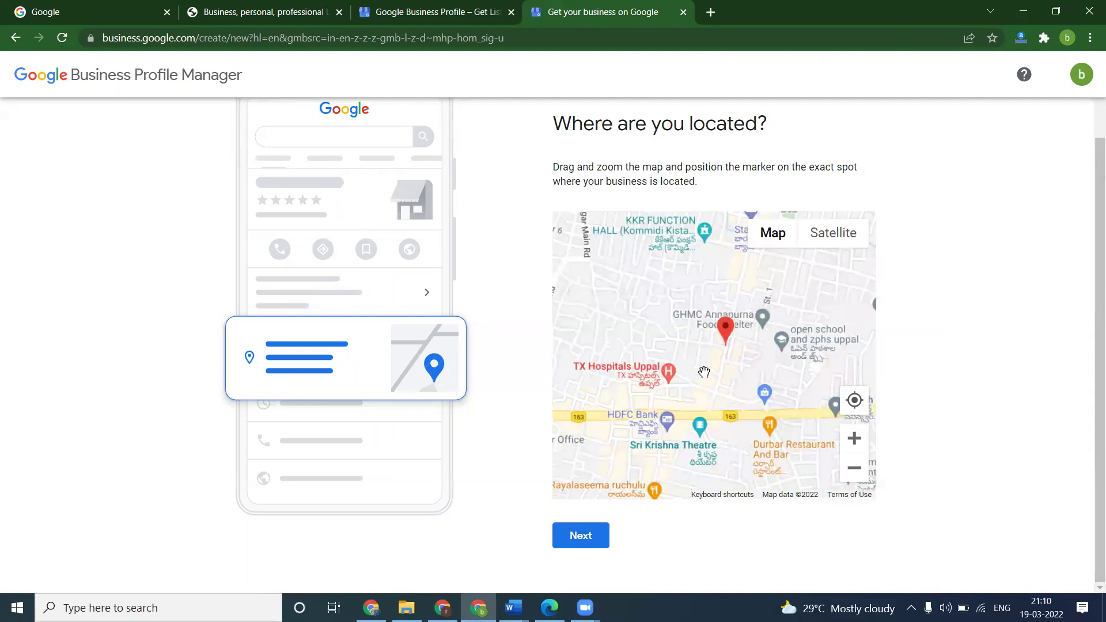
{"action": "key", "text": "alt+Tab"}
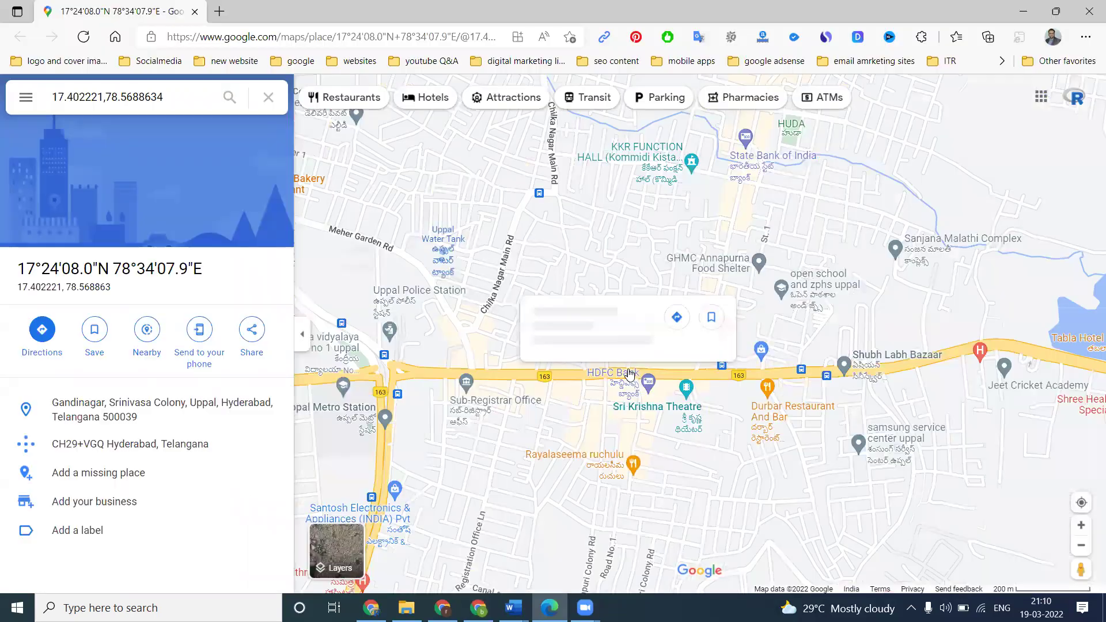
{"action": "scroll", "coordinate": [756, 313], "scroll_direction": "up", "scroll_amount": 1}
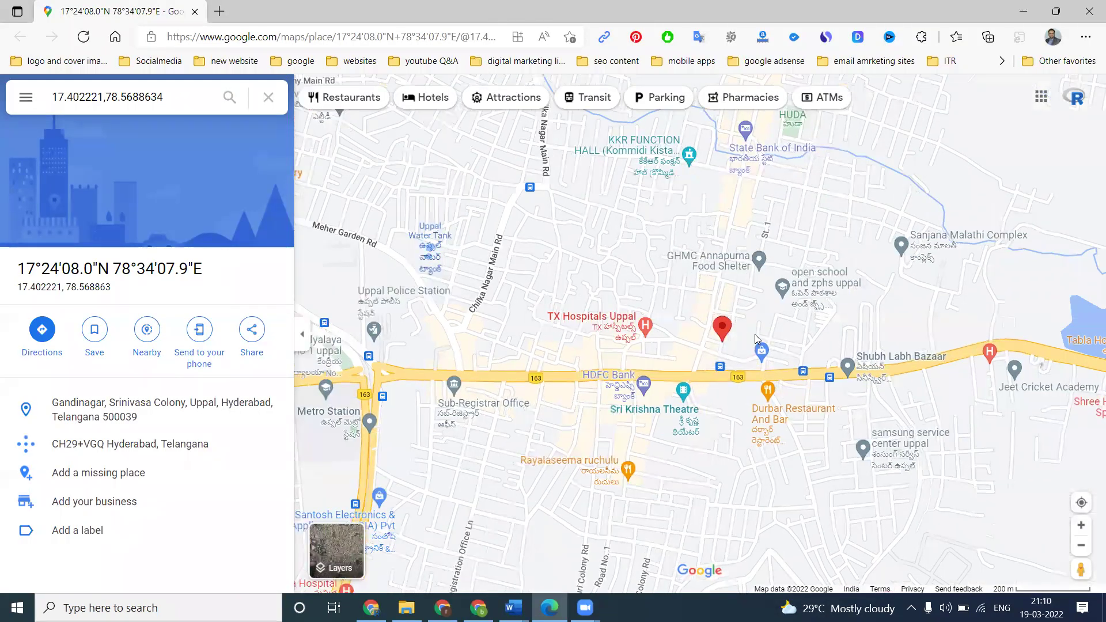
{"action": "scroll", "coordinate": [755, 335], "scroll_direction": "up", "scroll_amount": 1}
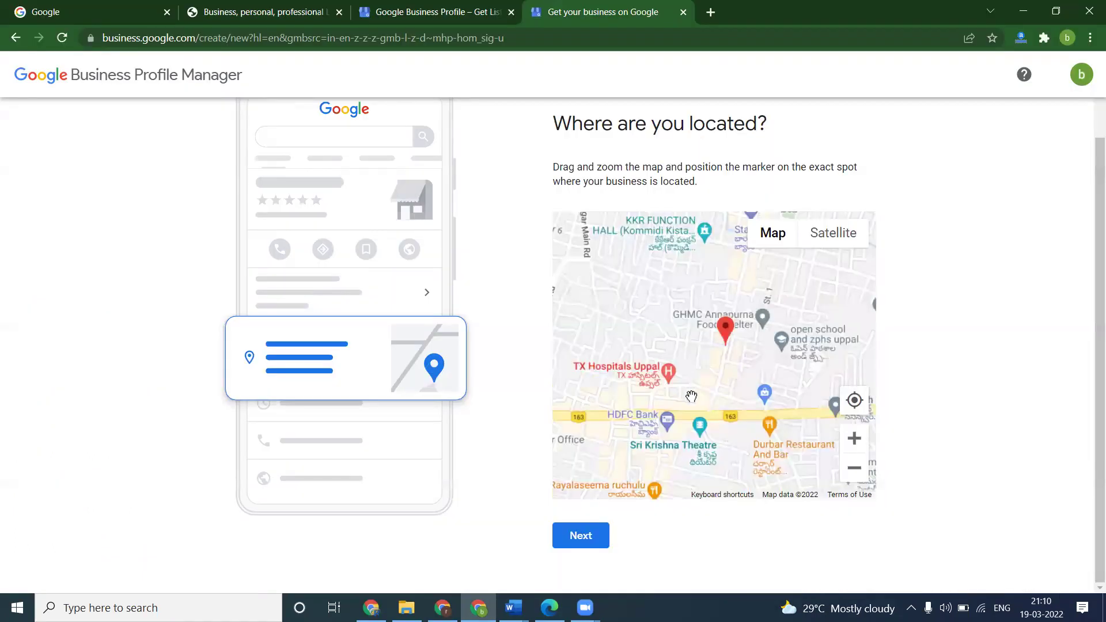
Move the business marker on the profile map toward the lane south of H.D Bakers, checking against the Google Maps pin in Edge
{"action": "left_click_drag", "start_coordinate": [716, 363], "coordinate": [711, 326]}
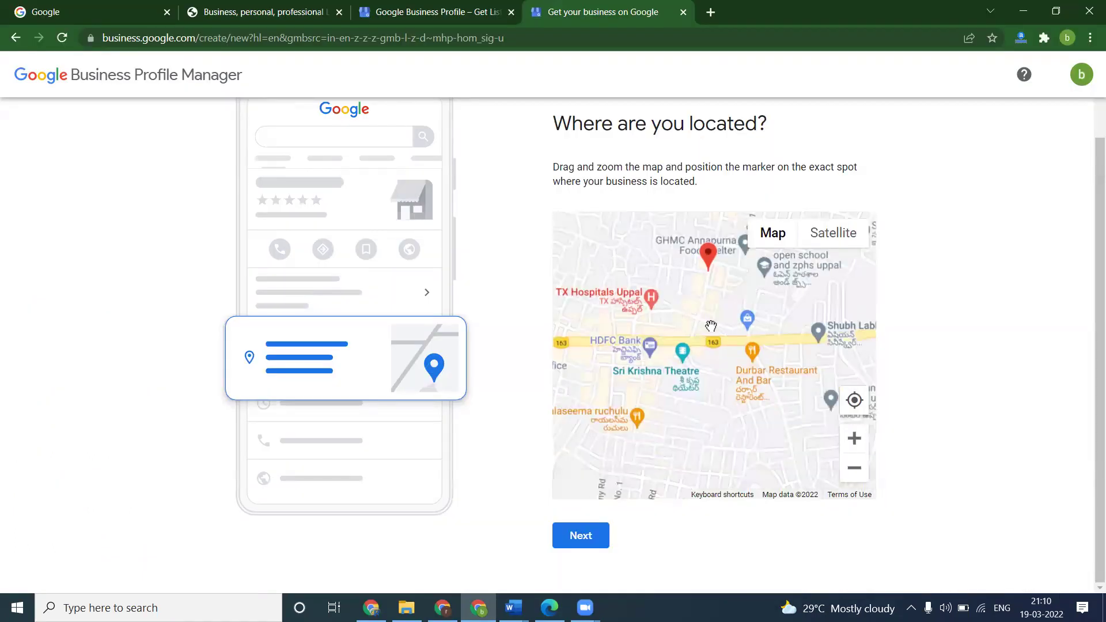
{"action": "scroll", "coordinate": [711, 326], "scroll_direction": "up", "scroll_amount": 1}
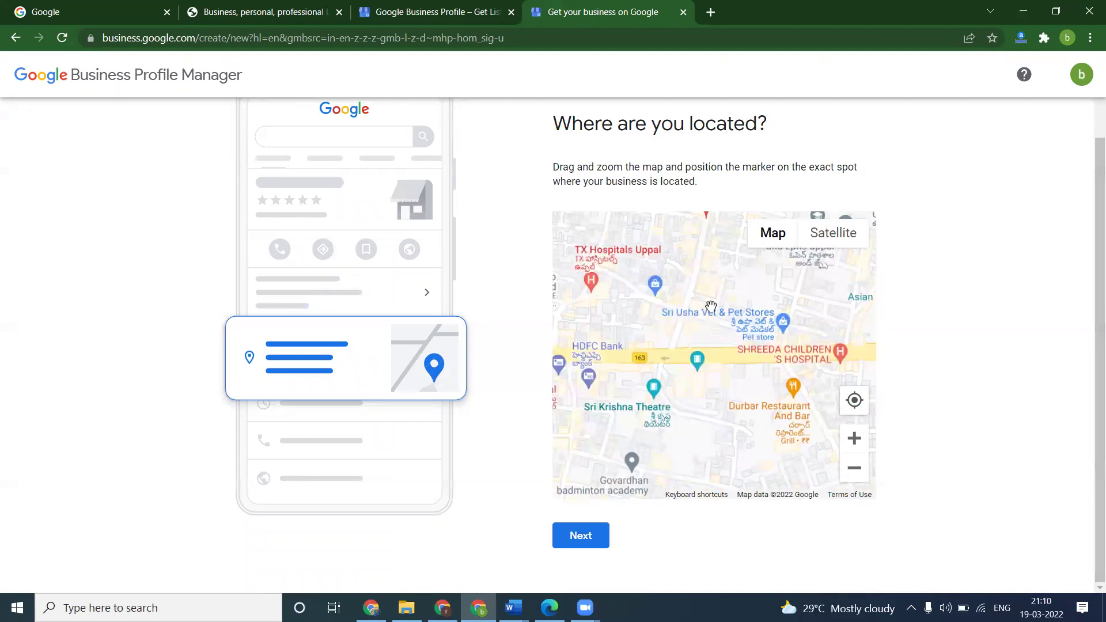
{"action": "left_click_drag", "start_coordinate": [704, 249], "coordinate": [709, 329]}
{"action": "scroll", "coordinate": [709, 328], "scroll_direction": "up", "scroll_amount": 2}
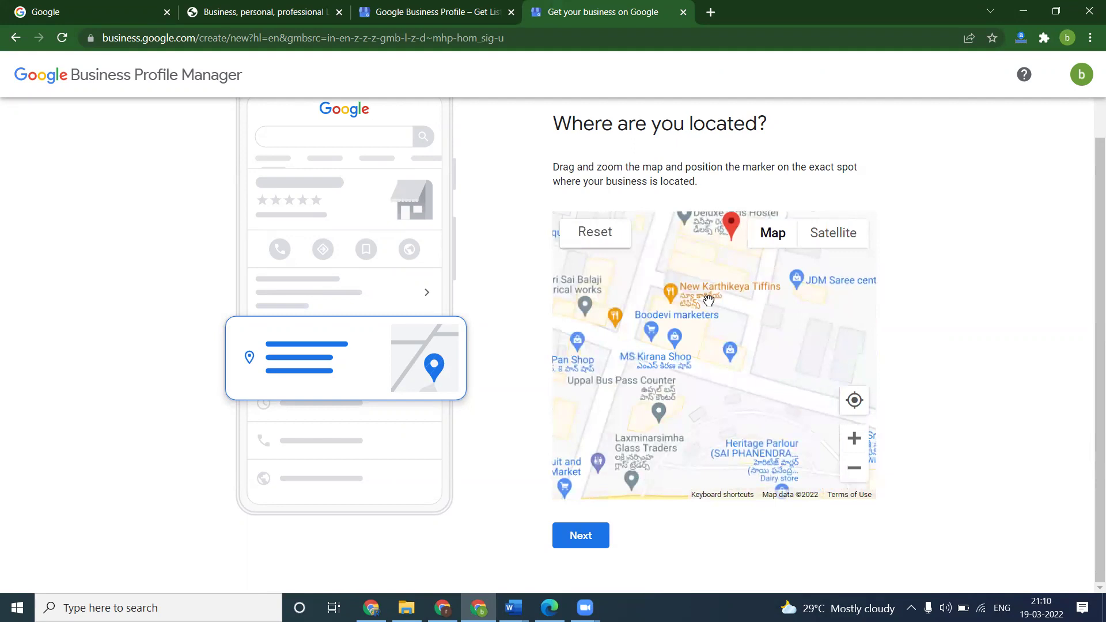
{"action": "key", "text": "alt+Tab"}
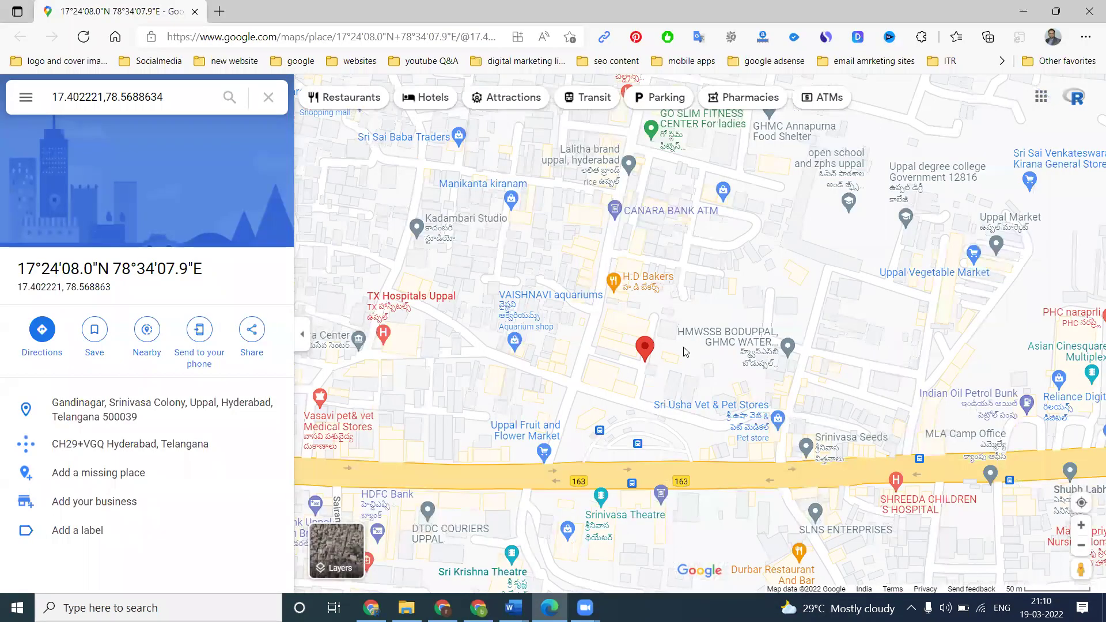
{"action": "scroll", "coordinate": [686, 353], "scroll_direction": "up", "scroll_amount": 2}
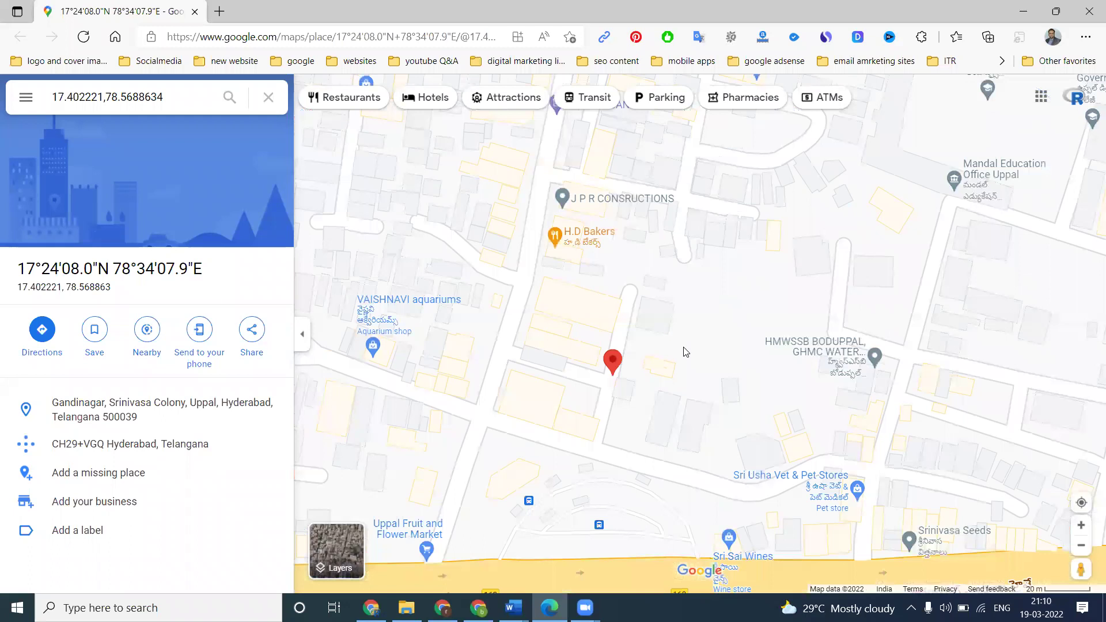
{"action": "key", "text": "alt+Tab"}
{"action": "left_click_drag", "start_coordinate": [733, 348], "coordinate": [754, 312]}
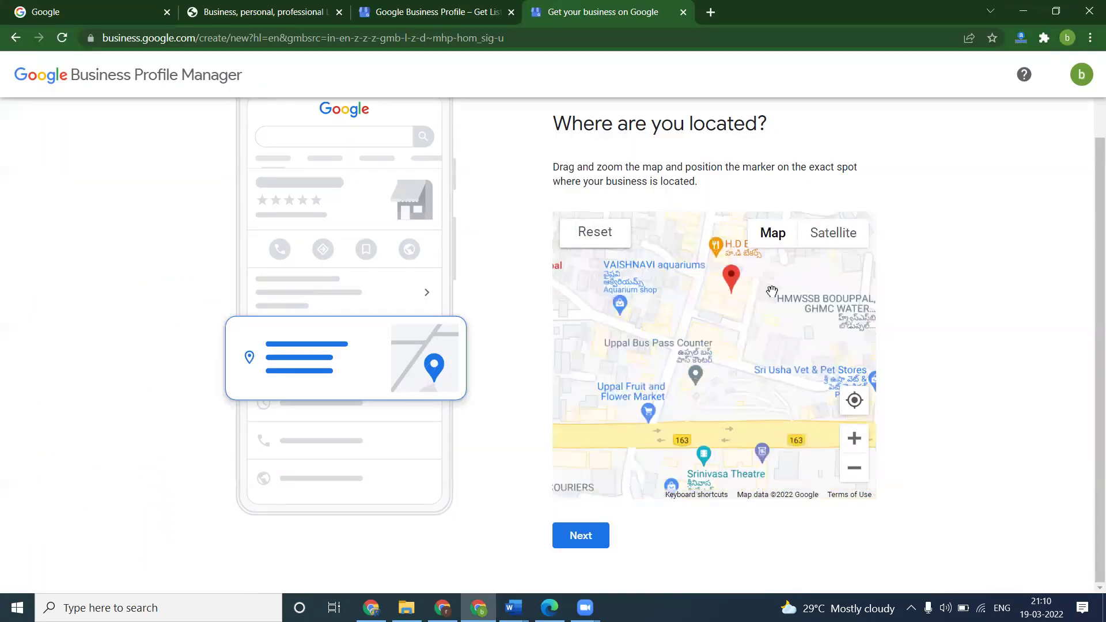
Place the profile's map marker at the lane junction west of JDM Saree center, matching the Google Maps pin in Edge
{"action": "key", "text": "alt+Tab"}
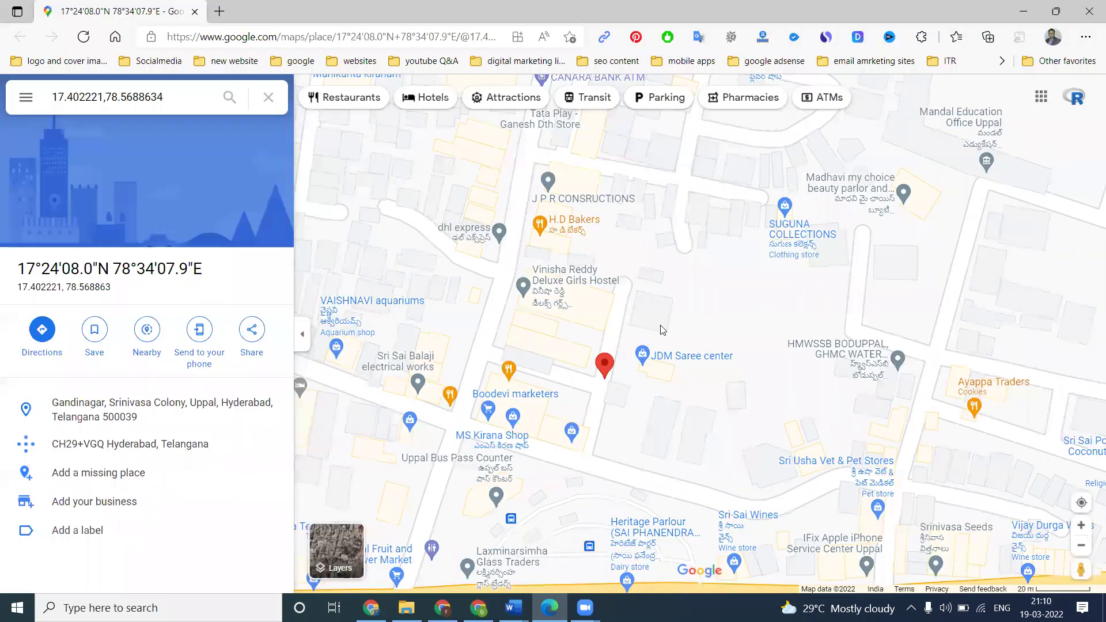
{"action": "scroll", "coordinate": [565, 411], "scroll_direction": "up", "scroll_amount": 3}
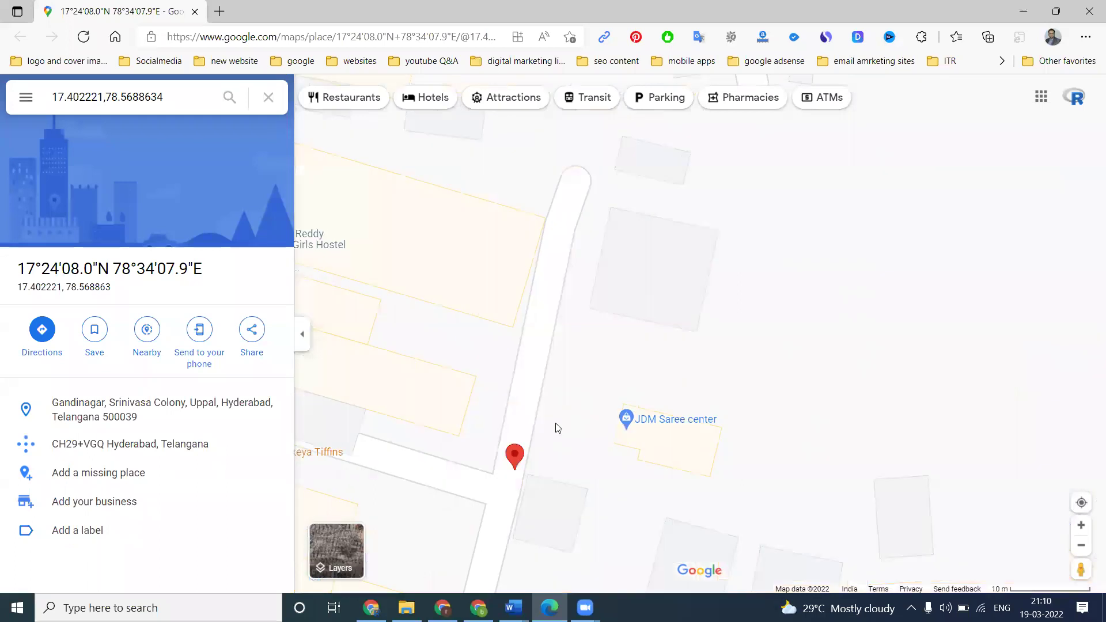
{"action": "key", "text": "alt+Tab"}
{"action": "scroll", "coordinate": [734, 325], "scroll_direction": "up", "scroll_amount": 3}
{"action": "mouse_move", "coordinate": [732, 260]}
{"action": "left_mouse_down"}
{"action": "mouse_move", "coordinate": [782, 384]}
{"action": "mouse_move", "coordinate": [722, 364]}
{"action": "left_mouse_up"}
{"action": "scroll", "coordinate": [782, 385], "scroll_direction": "up", "scroll_amount": 2}
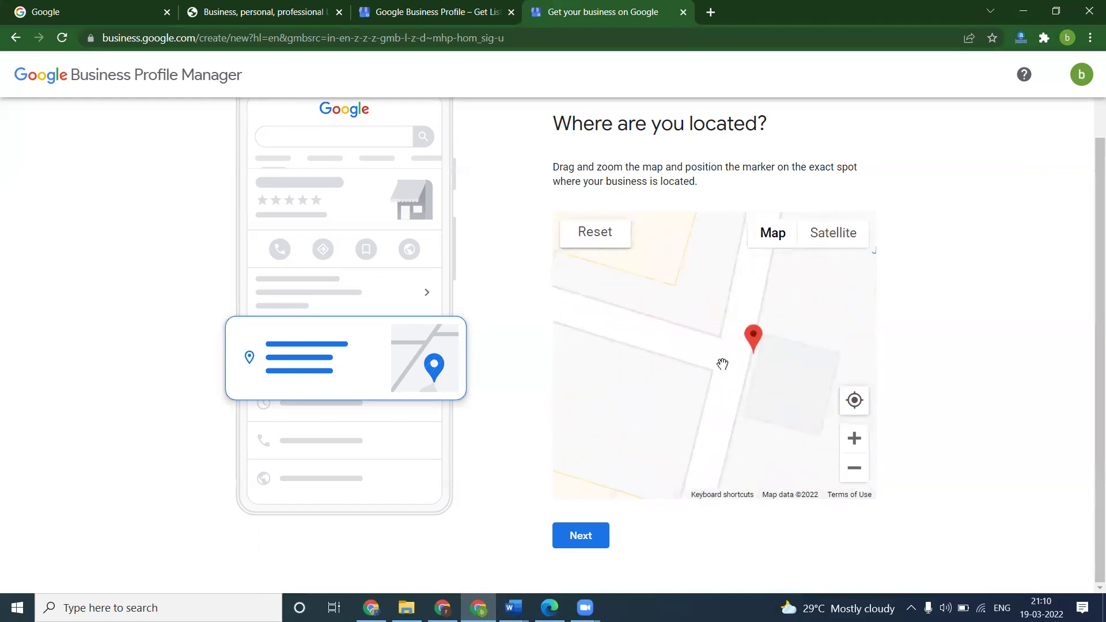
Fine-tune the marker to the lane's edge just above the corner building, matching the pin in Edge, and continue to the next page
{"action": "key", "text": "alt+Tab"}
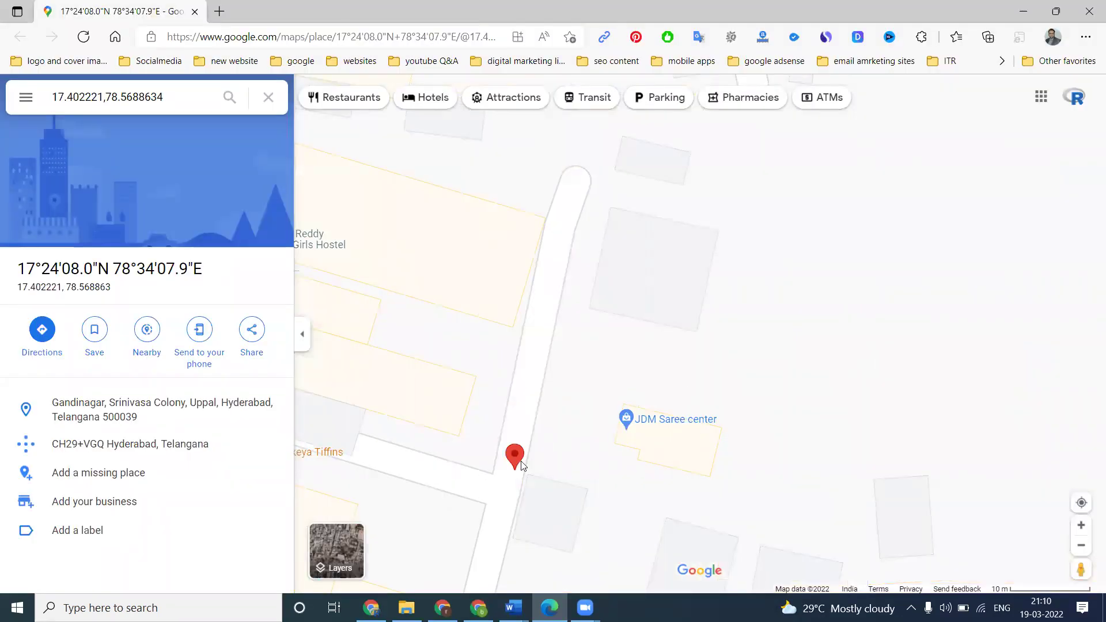
{"action": "key", "text": "alt+Tab"}
{"action": "left_click_drag", "start_coordinate": [751, 338], "coordinate": [764, 311]}
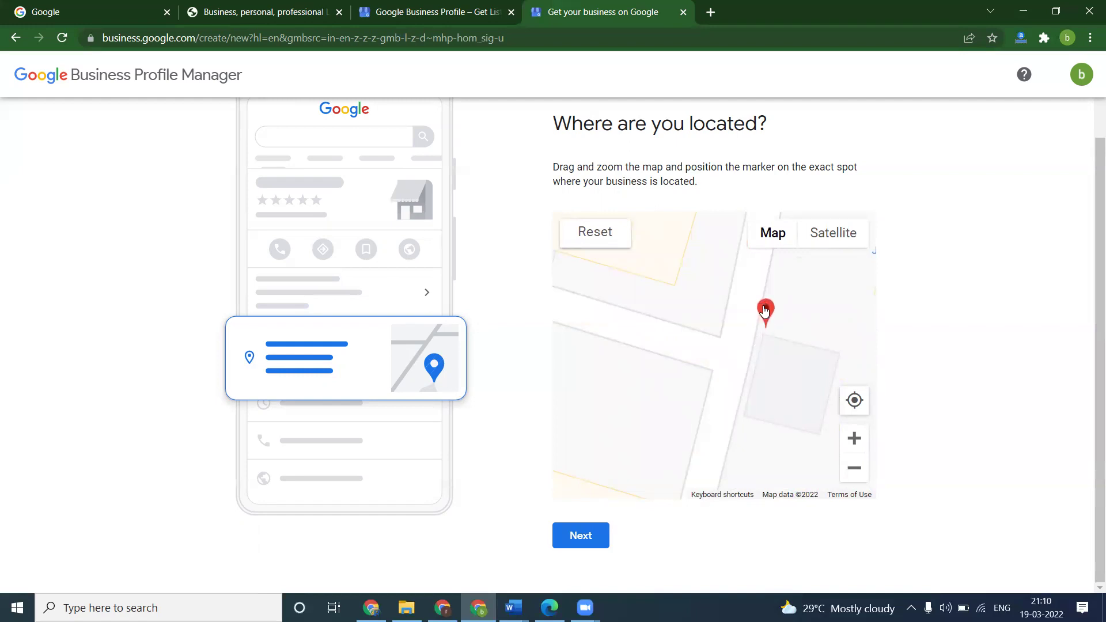
{"action": "key", "text": "alt+Tab"}
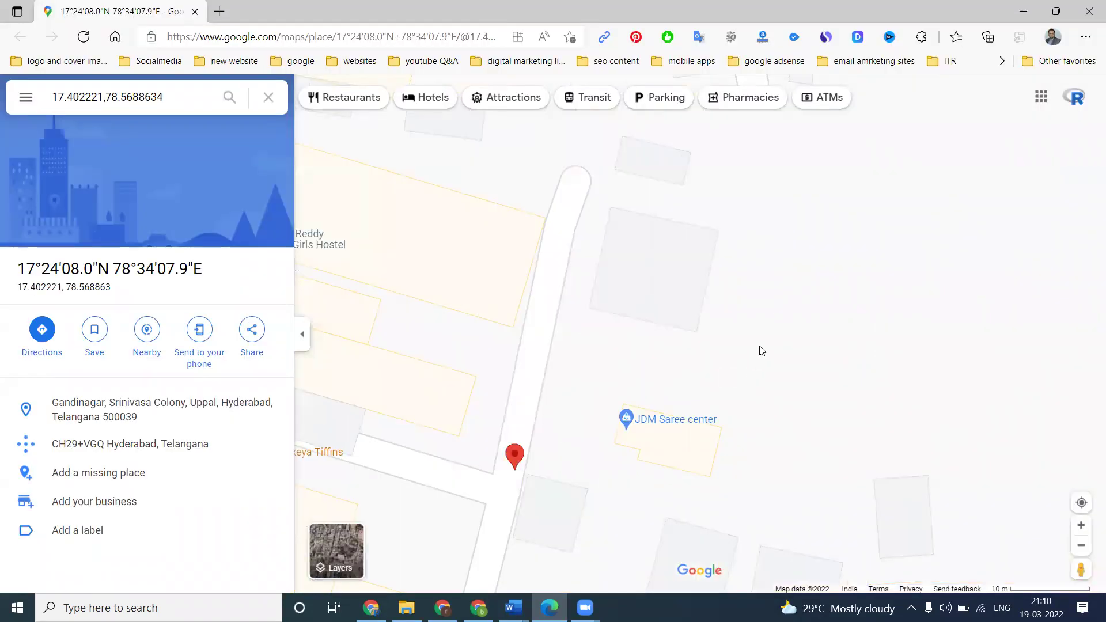
{"action": "key", "text": "alt+Tab"}
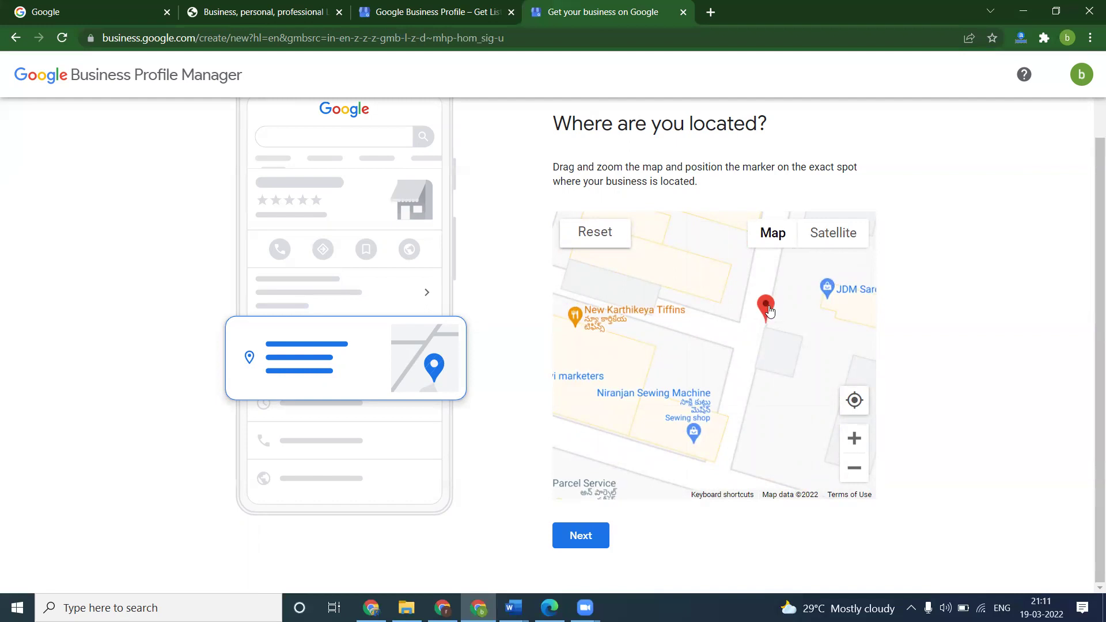
{"action": "left_click_drag", "start_coordinate": [769, 317], "coordinate": [768, 316]}
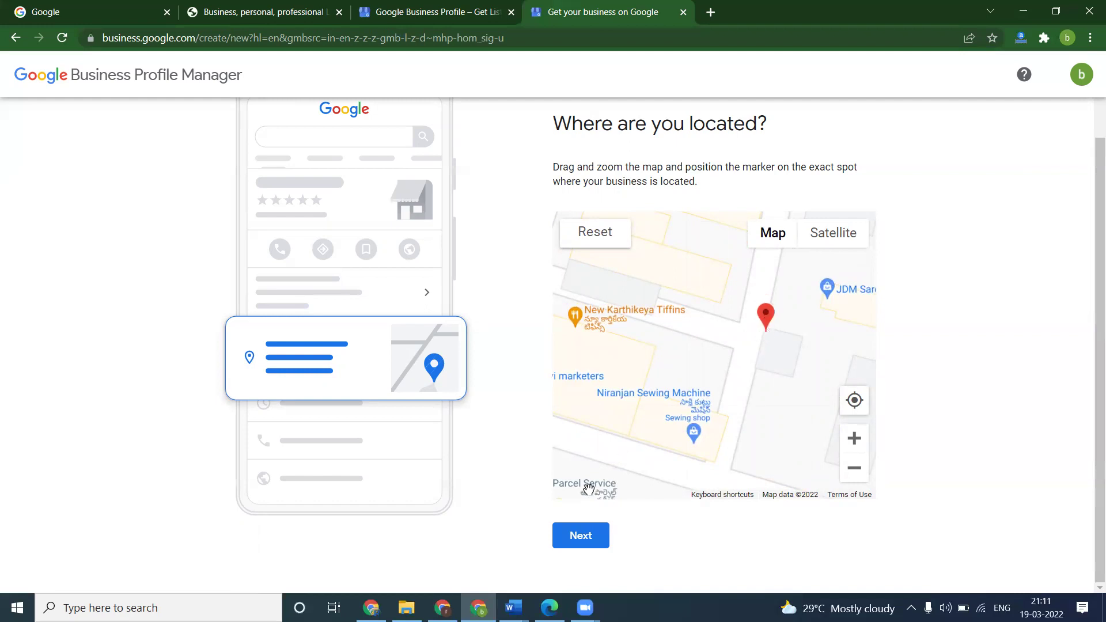
{"action": "left_click", "coordinate": [589, 536]}
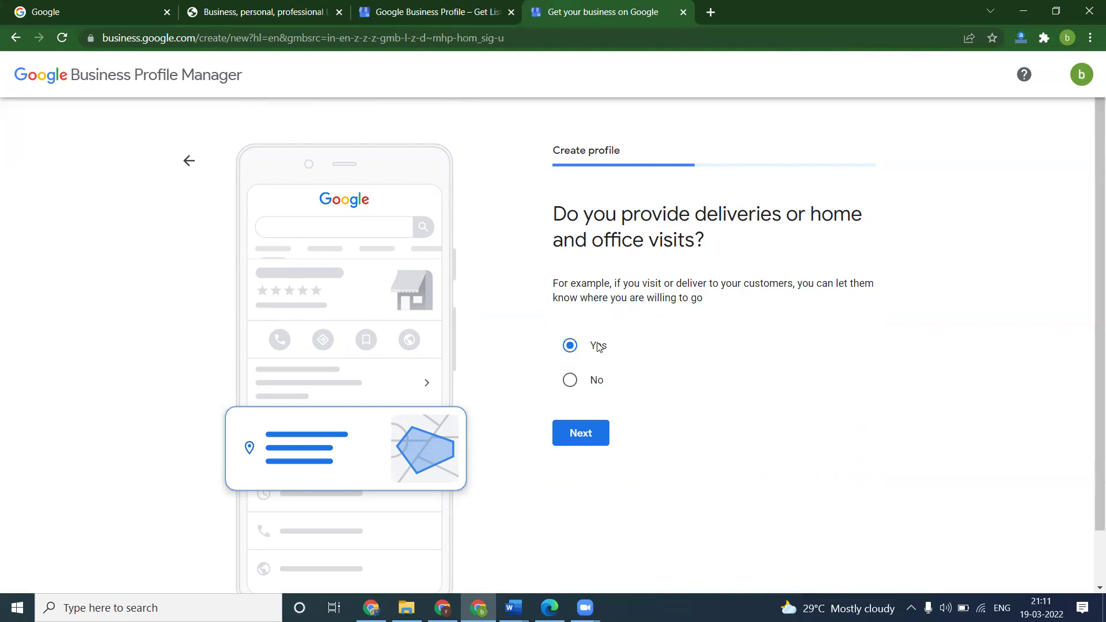
Answer Yes to providing deliveries or home and office visits, and add Hyderabad, Telangana as a service area
{"action": "left_click", "coordinate": [578, 435]}
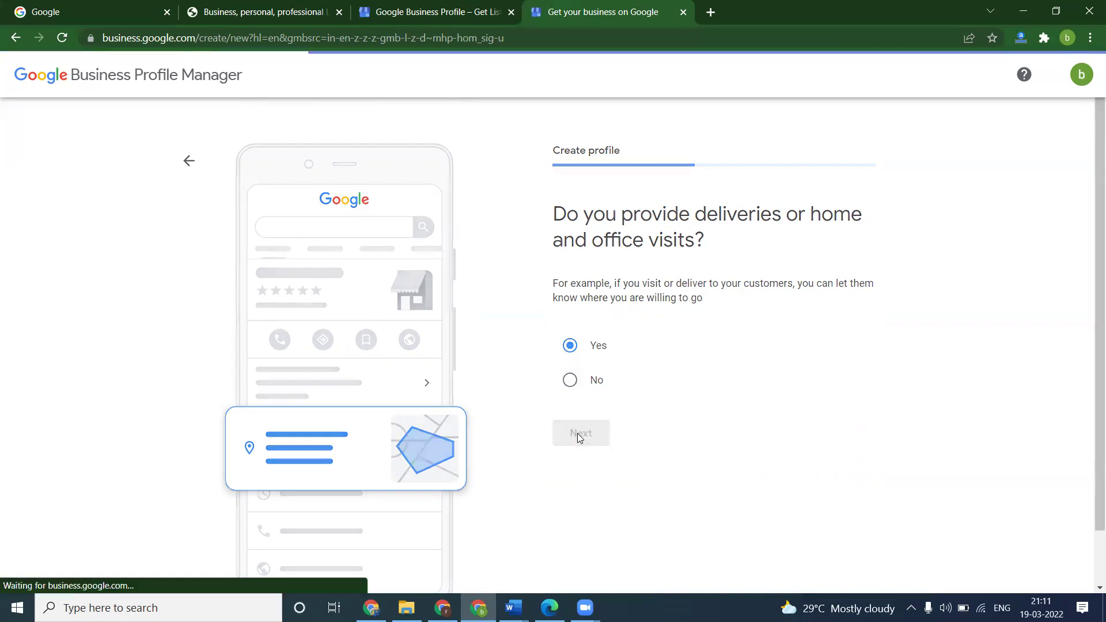
{"action": "left_click", "coordinate": [641, 324]}
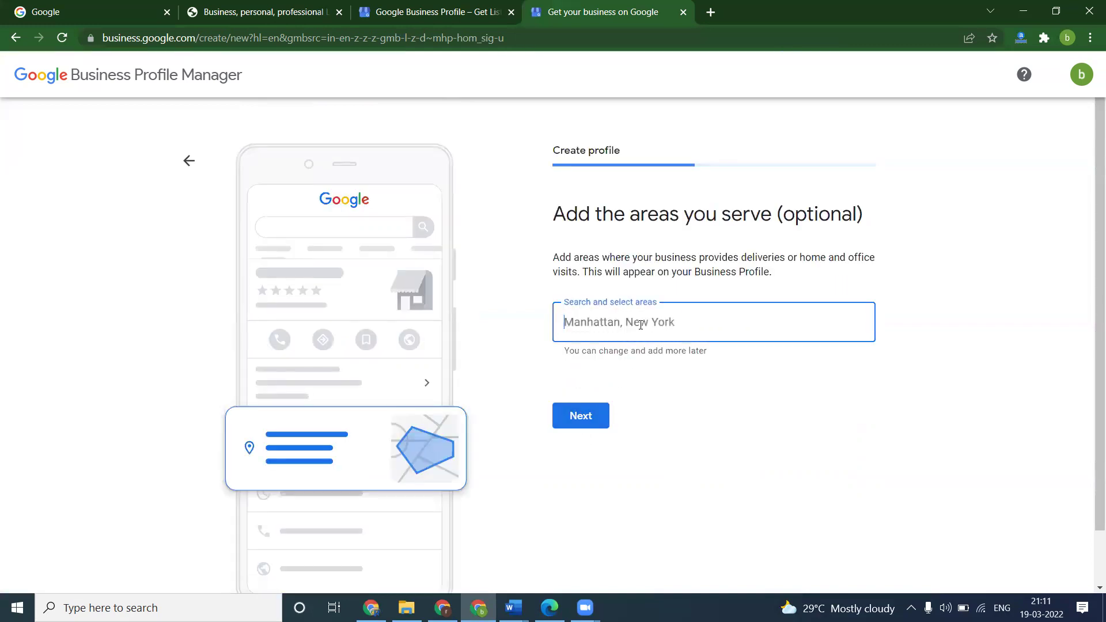
{"action": "type", "text": "hyderabad"}
{"action": "left_click", "coordinate": [611, 364]}
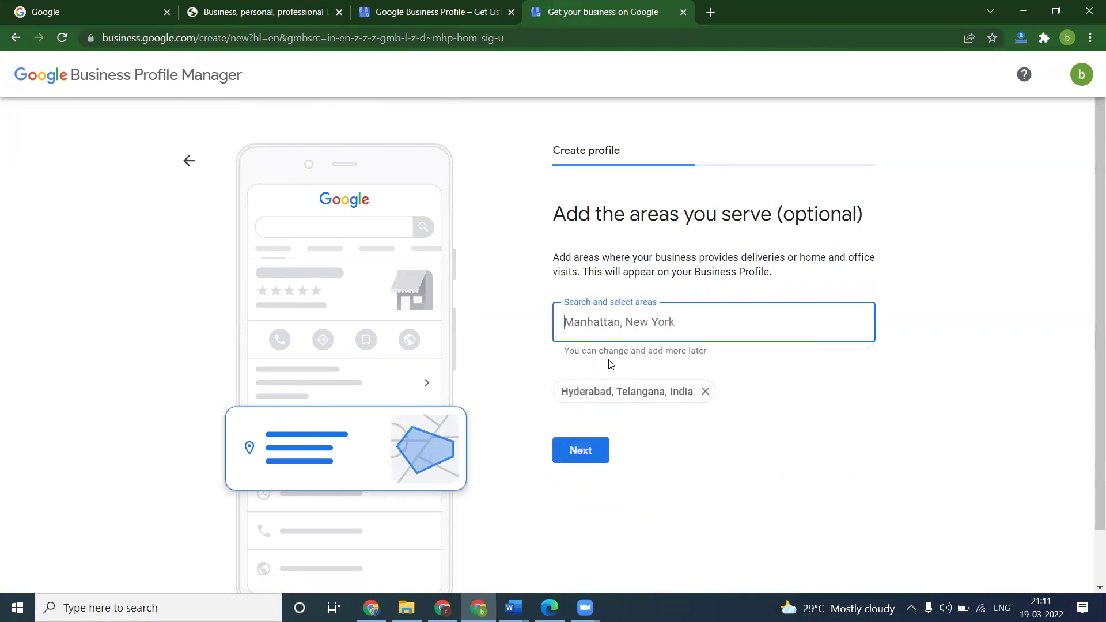
Add Secunderabad, Uppal and Begumpet in Telangana to the areas served
{"action": "type", "text": "secun"}
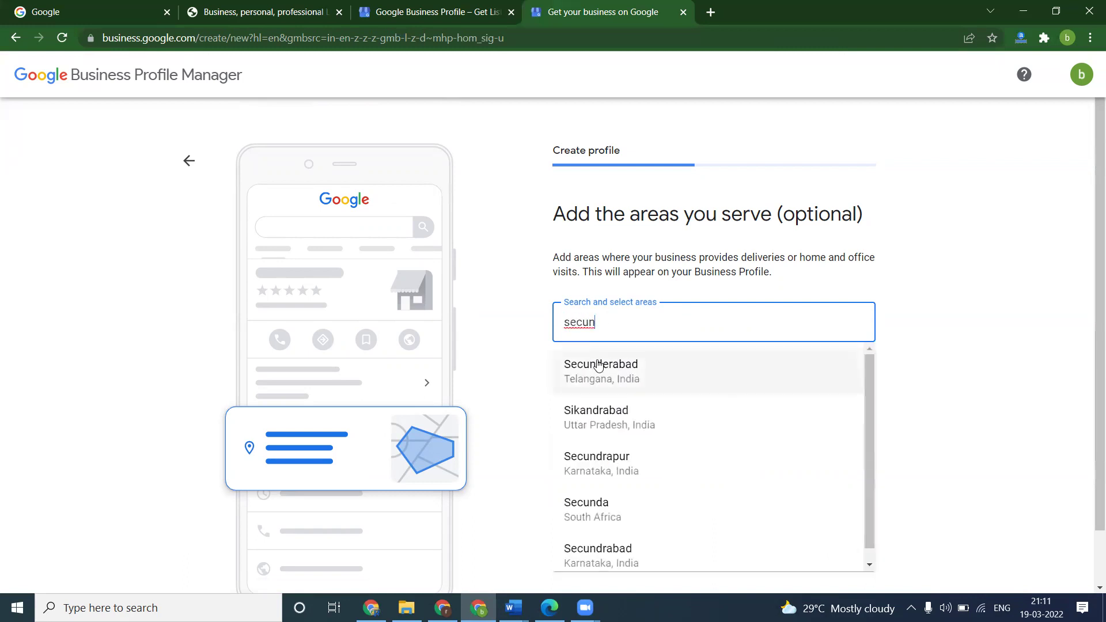
{"action": "left_click", "coordinate": [597, 365]}
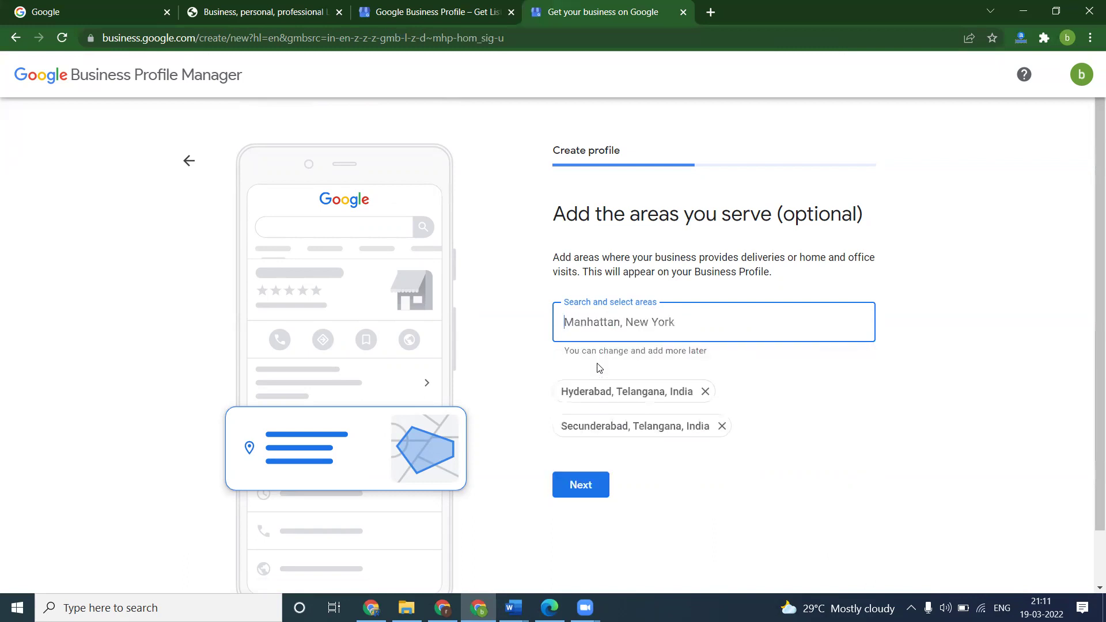
{"action": "type", "text": "uppal"}
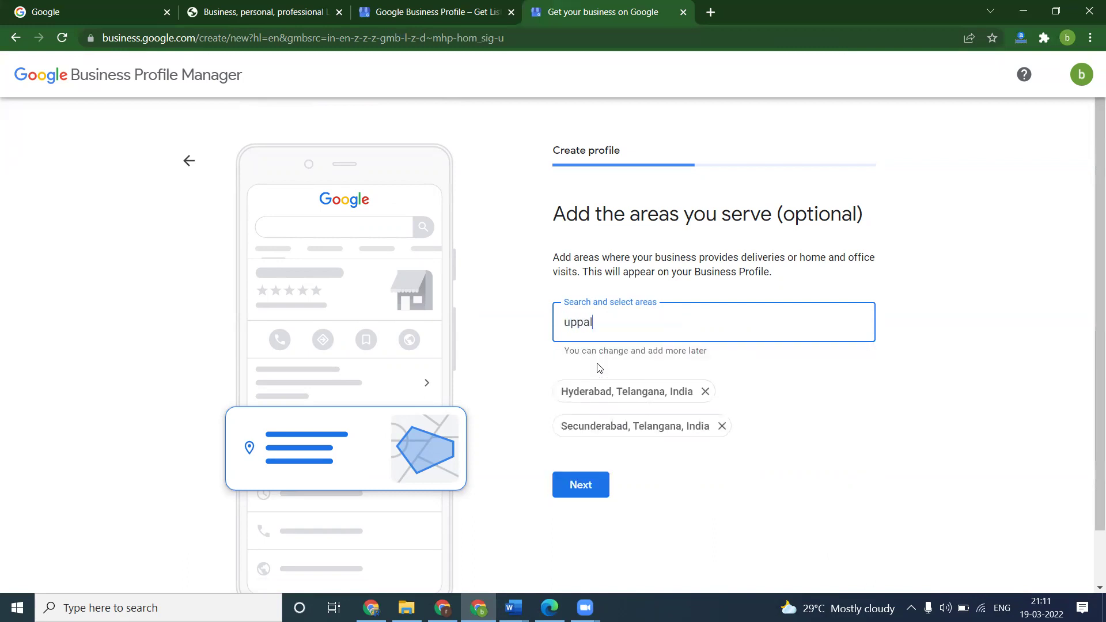
{"action": "left_click", "coordinate": [598, 367]}
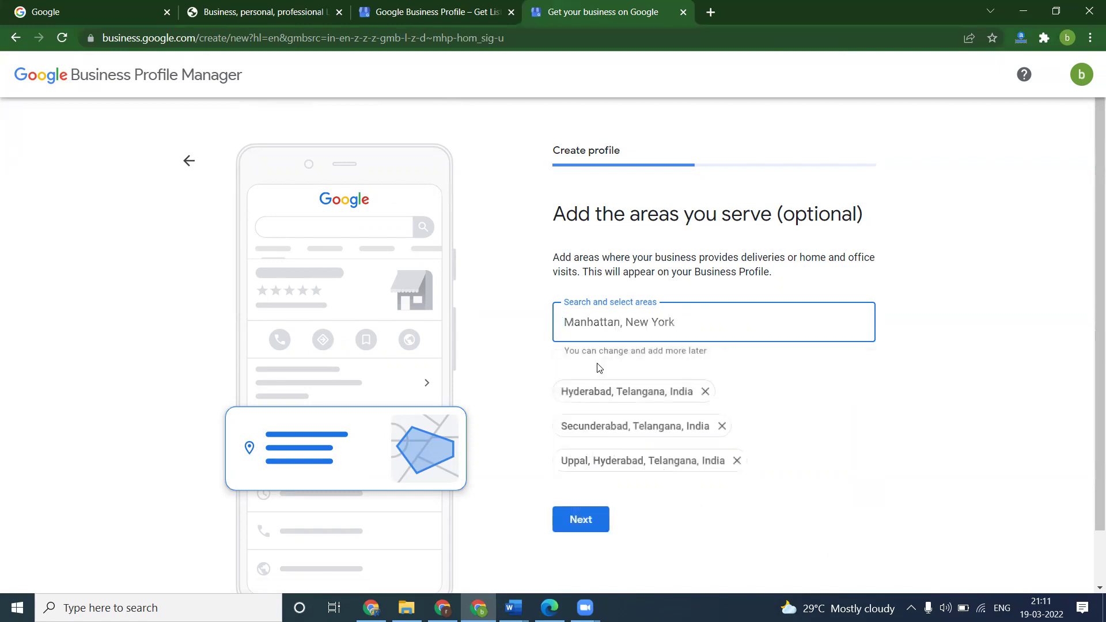
{"action": "type", "text": "begum"}
{"action": "left_click", "coordinate": [598, 367]}
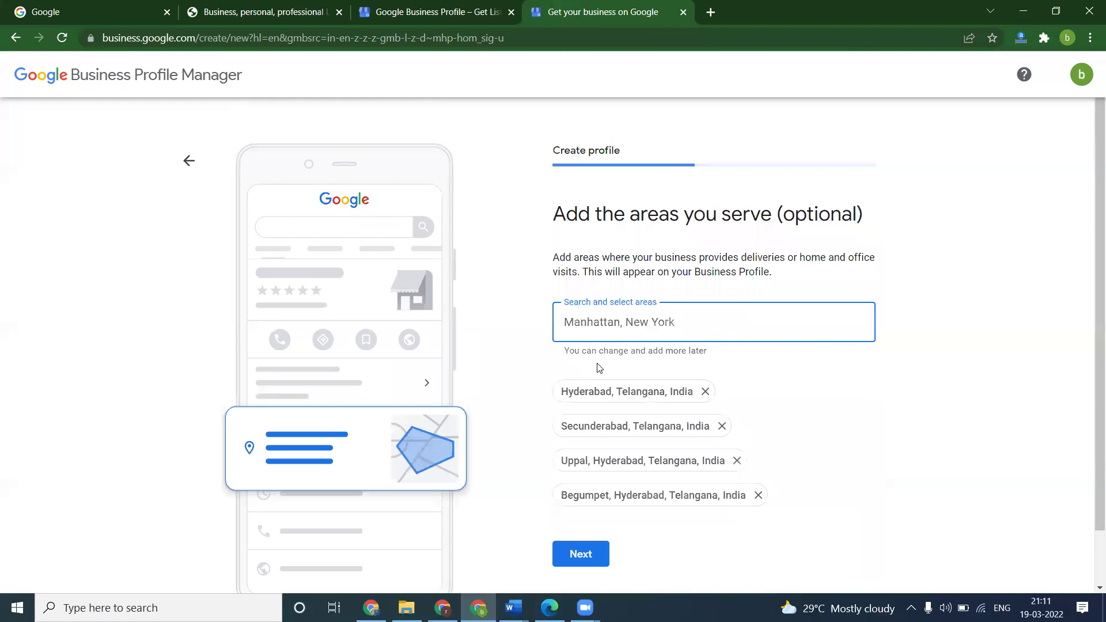
Add Madhapur, Gachibowli and Pragathi Nagar in Telangana to the areas served
{"action": "type", "text": "madha"}
{"action": "left_click", "coordinate": [598, 368]}
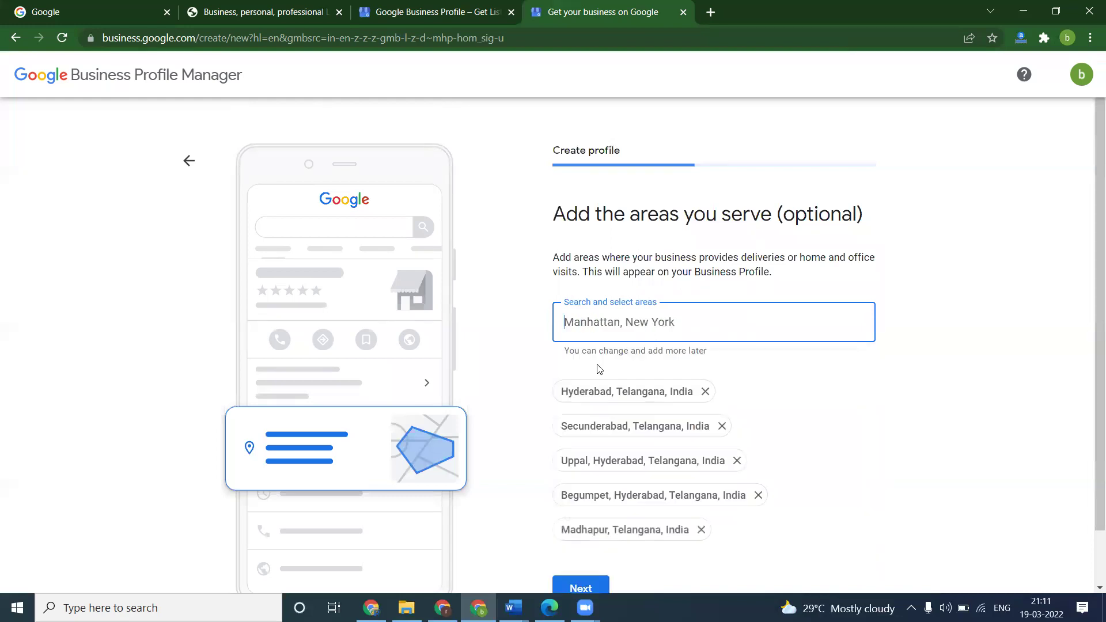
{"action": "type", "text": "gach"}
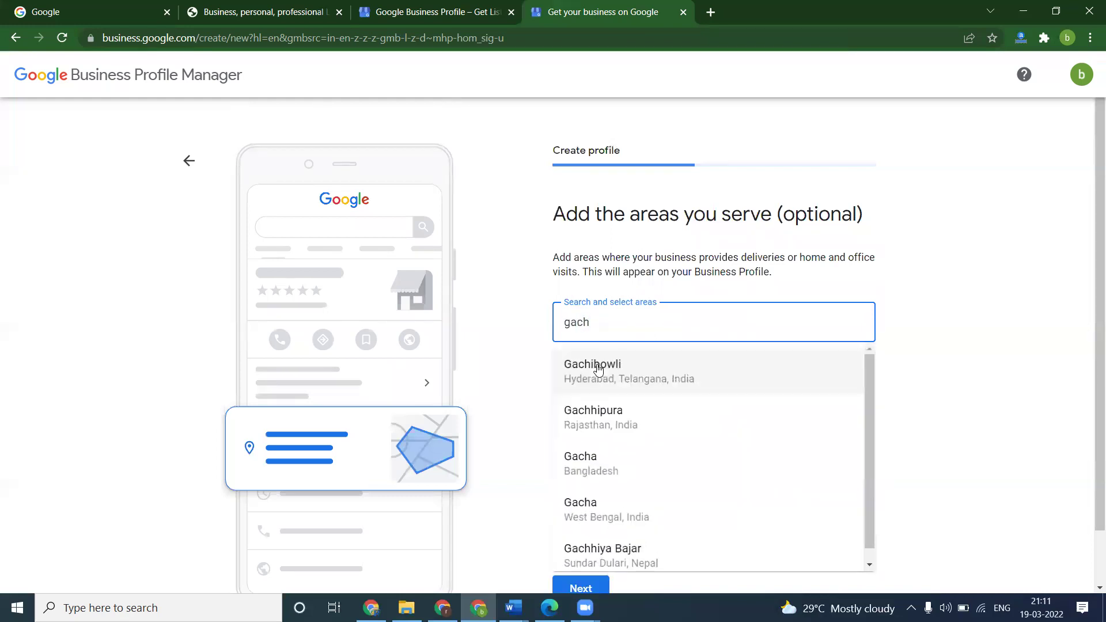
{"action": "left_click", "coordinate": [598, 367]}
{"action": "type", "text": "pragathi"}
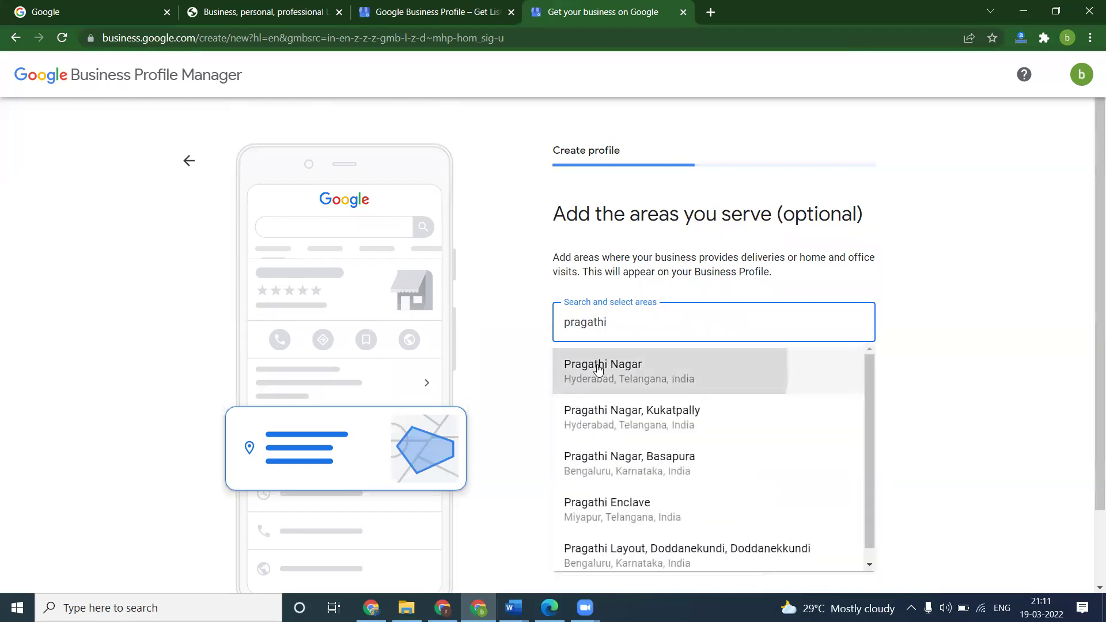
{"action": "left_click", "coordinate": [598, 368]}
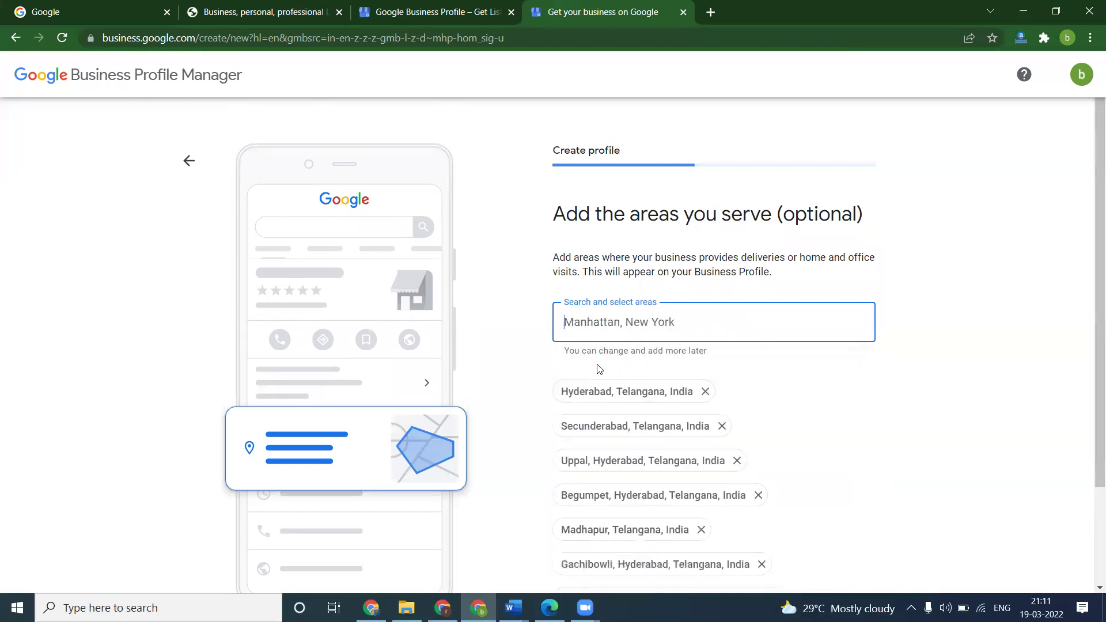
Select Gachibowli again and add Manikonda, Tellapur and Kokapet in Telangana to the areas served
{"action": "type", "text": "gachib"}
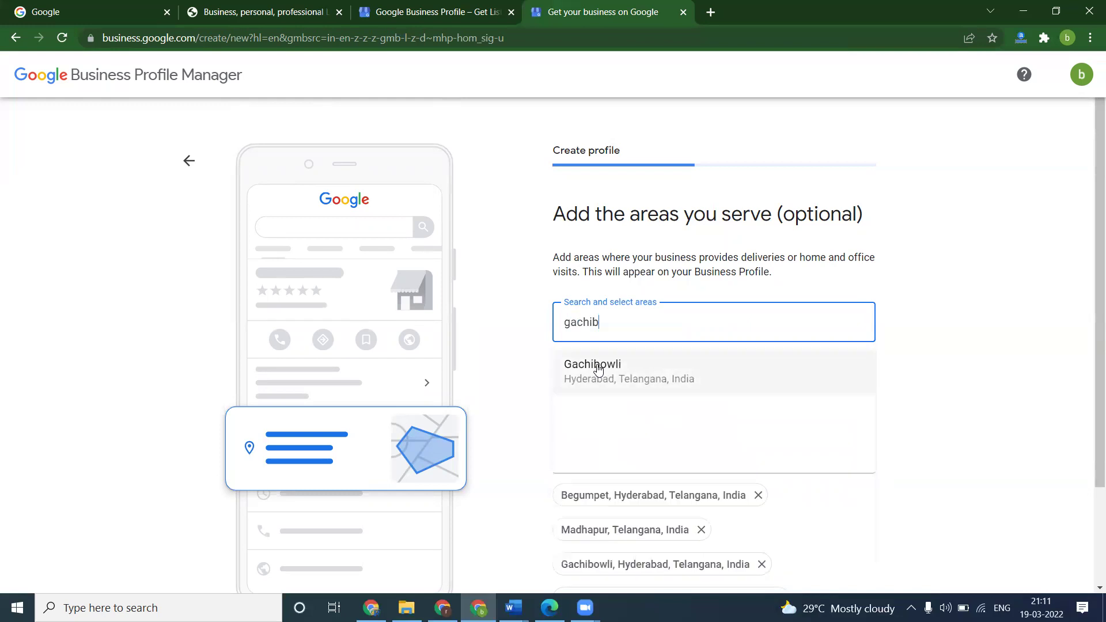
{"action": "left_click", "coordinate": [598, 369]}
{"action": "type", "text": "manik"}
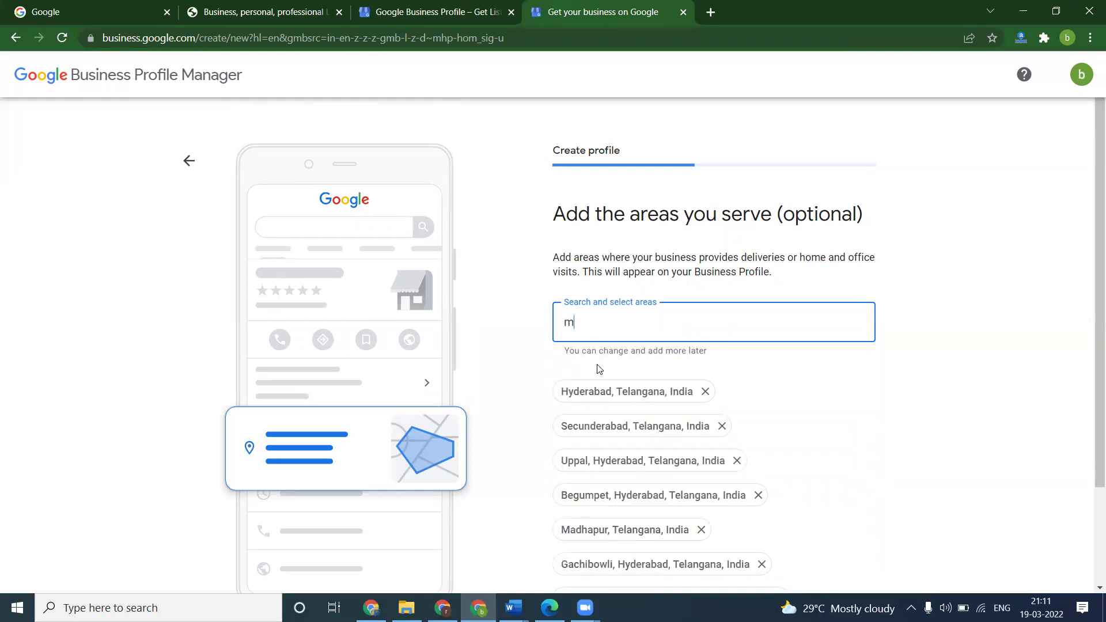
{"action": "left_click", "coordinate": [598, 369]}
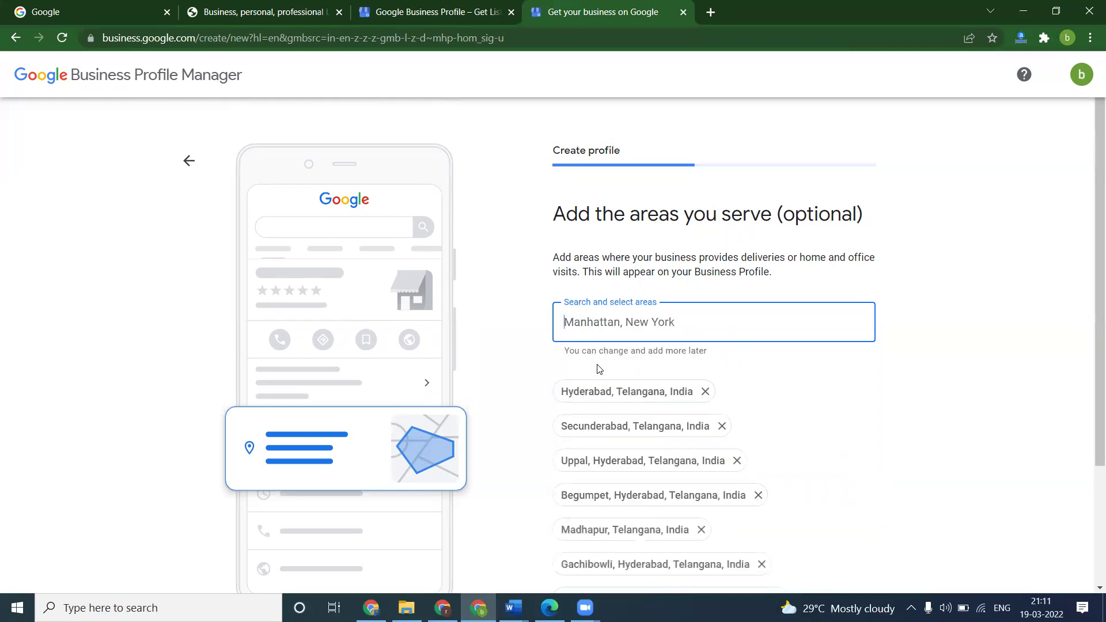
{"action": "type", "text": "tell"}
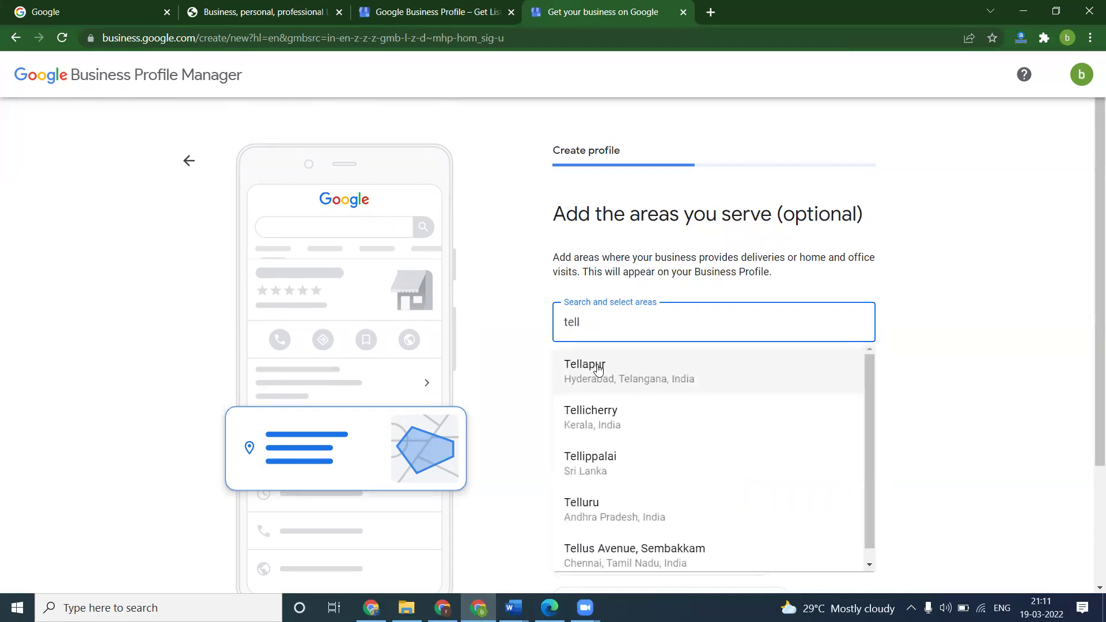
{"action": "left_click", "coordinate": [598, 368]}
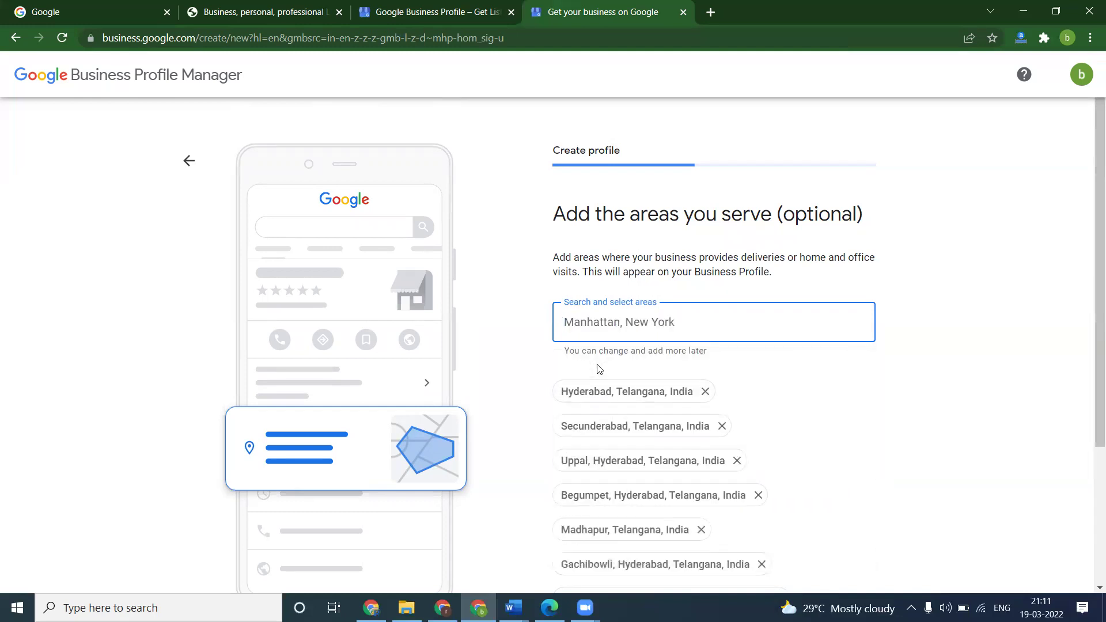
{"action": "type", "text": "koka"}
{"action": "left_click", "coordinate": [598, 368]}
{"action": "scroll", "coordinate": [545, 360], "scroll_direction": "down", "scroll_amount": 4}
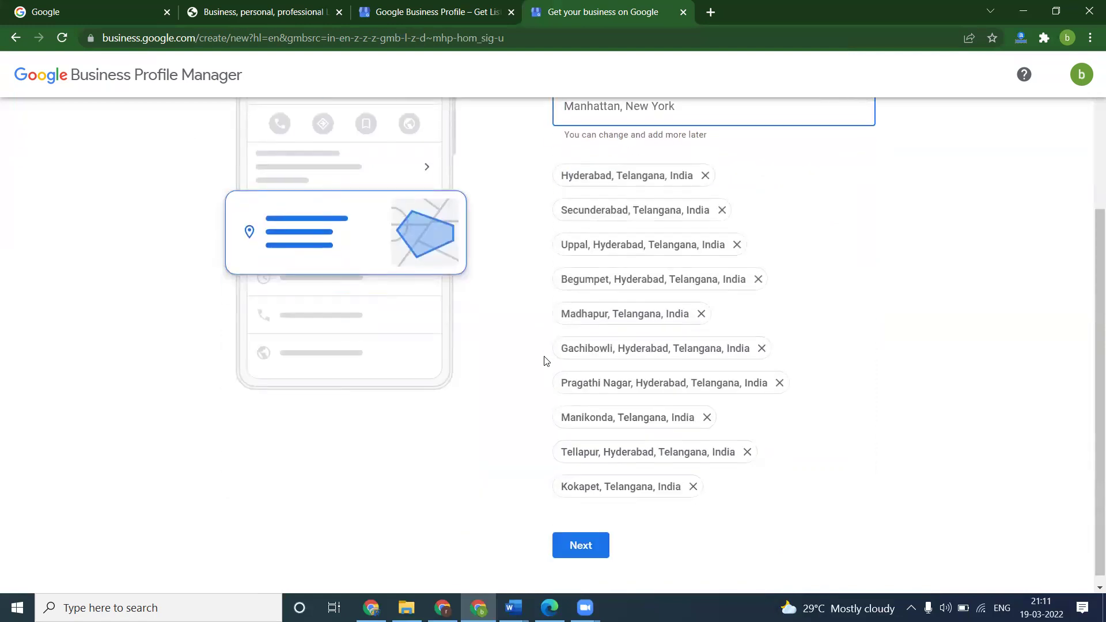
{"action": "type", "text": "rama"}
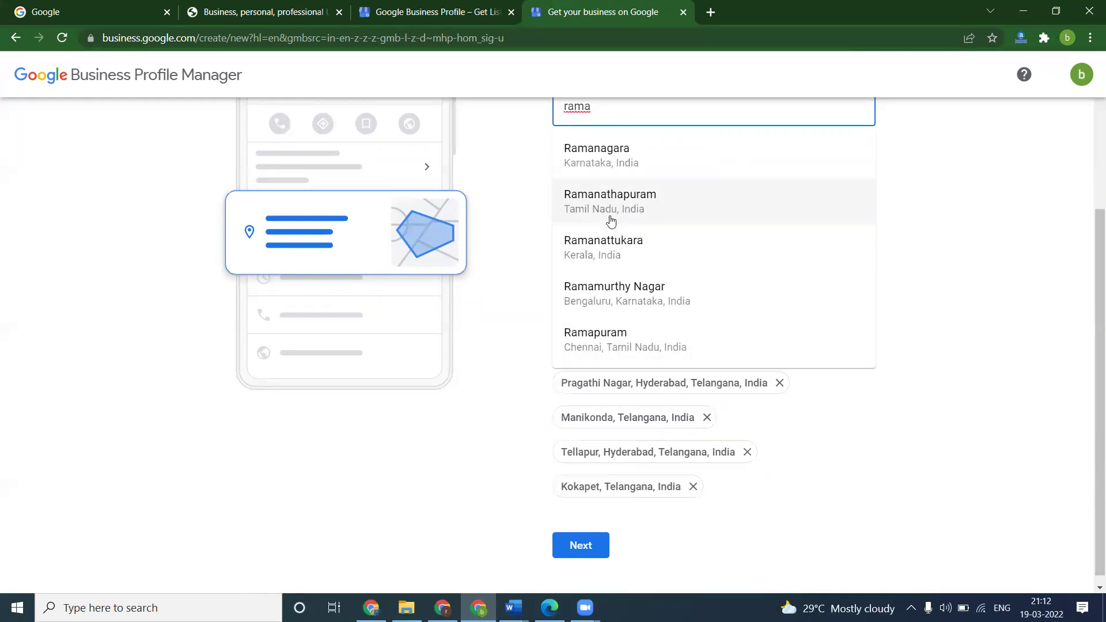
{"action": "double_click", "coordinate": [608, 110]}
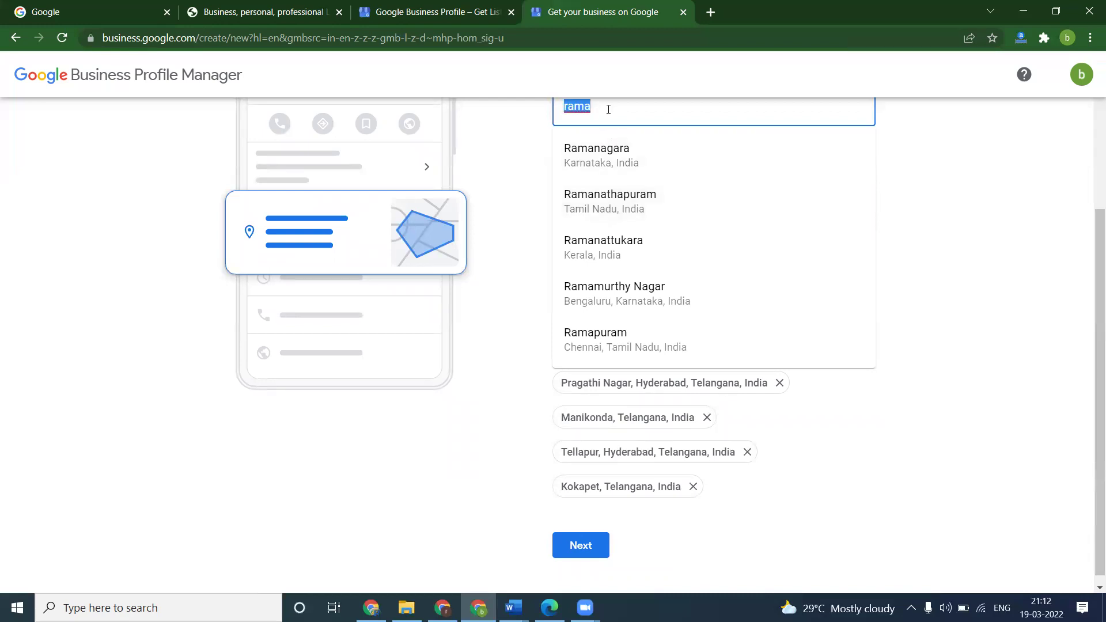
Add the first area suggested for "dil" and L. B. Nagar, Hyderabad, Telangana to the areas served, and proceed to the contact info
{"action": "type", "text": "di"}
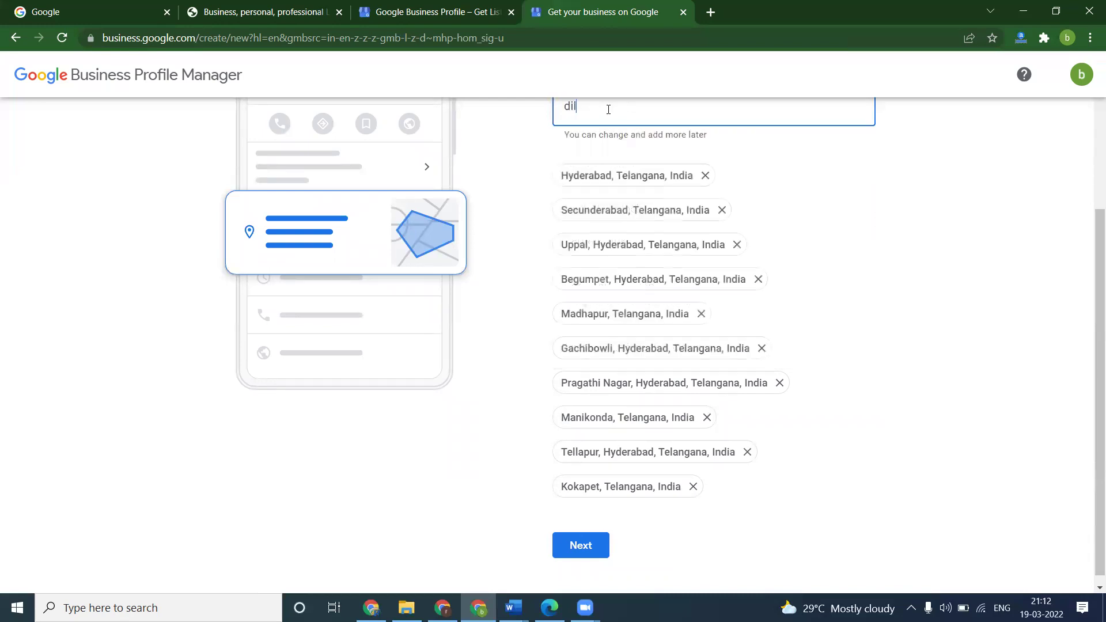
{"action": "type", "text": "l"}
{"action": "left_click", "coordinate": [594, 170]}
{"action": "scroll", "coordinate": [593, 191], "scroll_direction": "up", "scroll_amount": 2}
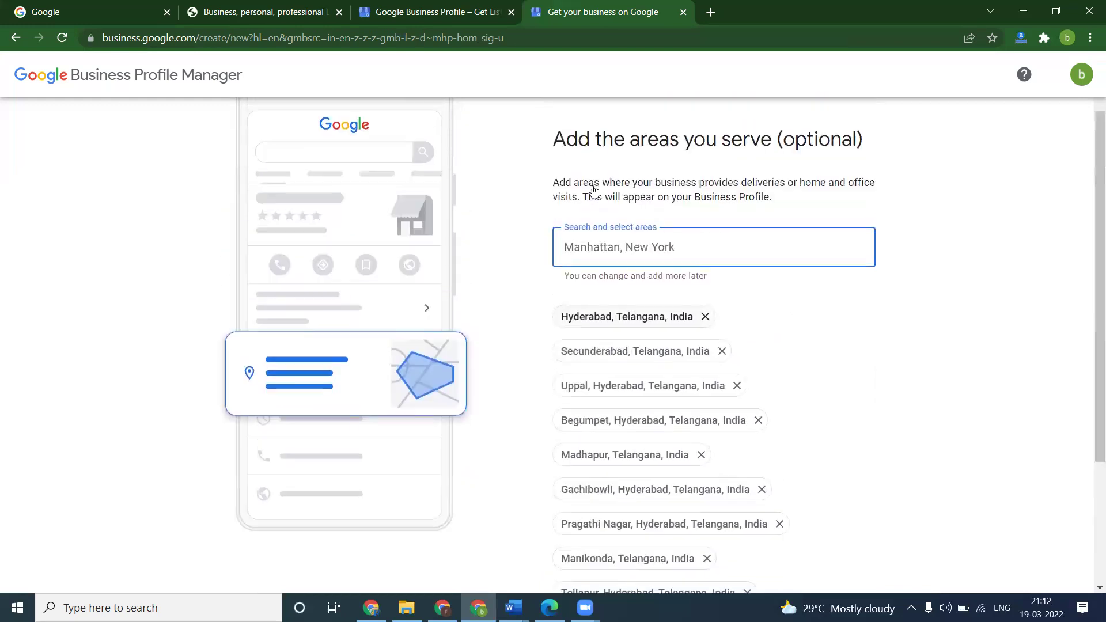
{"action": "type", "text": "lb n"}
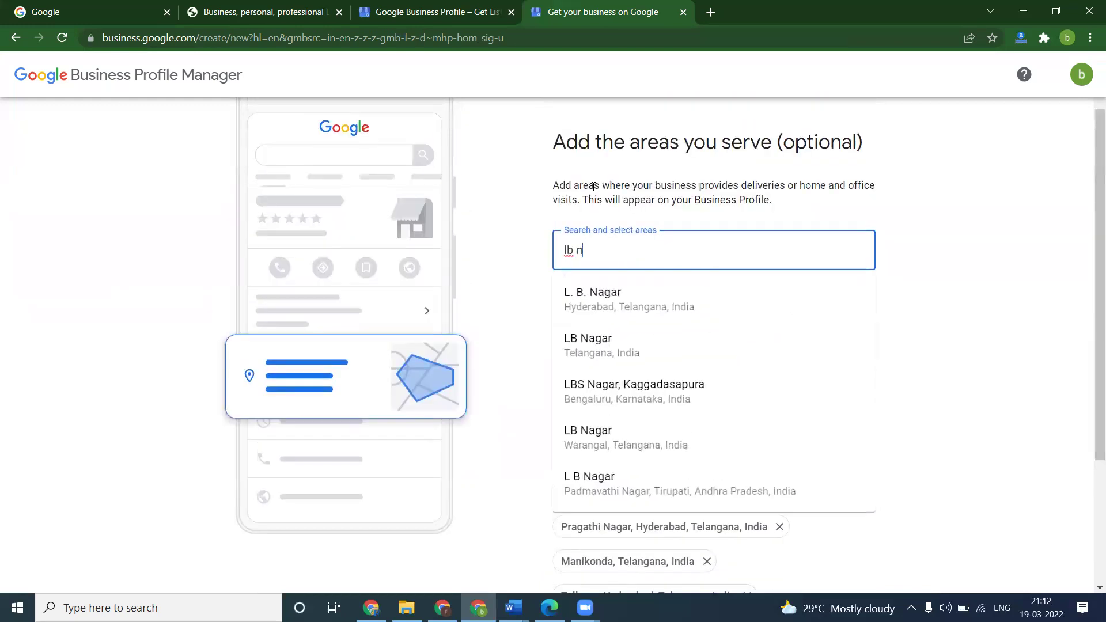
{"action": "left_click", "coordinate": [582, 299]}
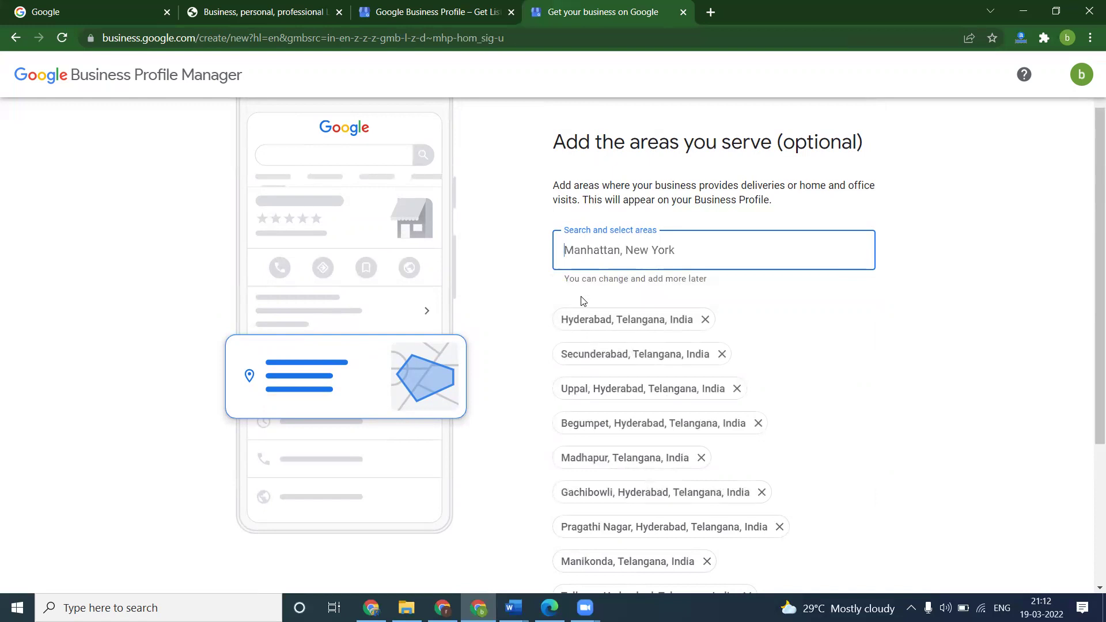
{"action": "scroll", "coordinate": [547, 320], "scroll_direction": "down", "scroll_amount": 4}
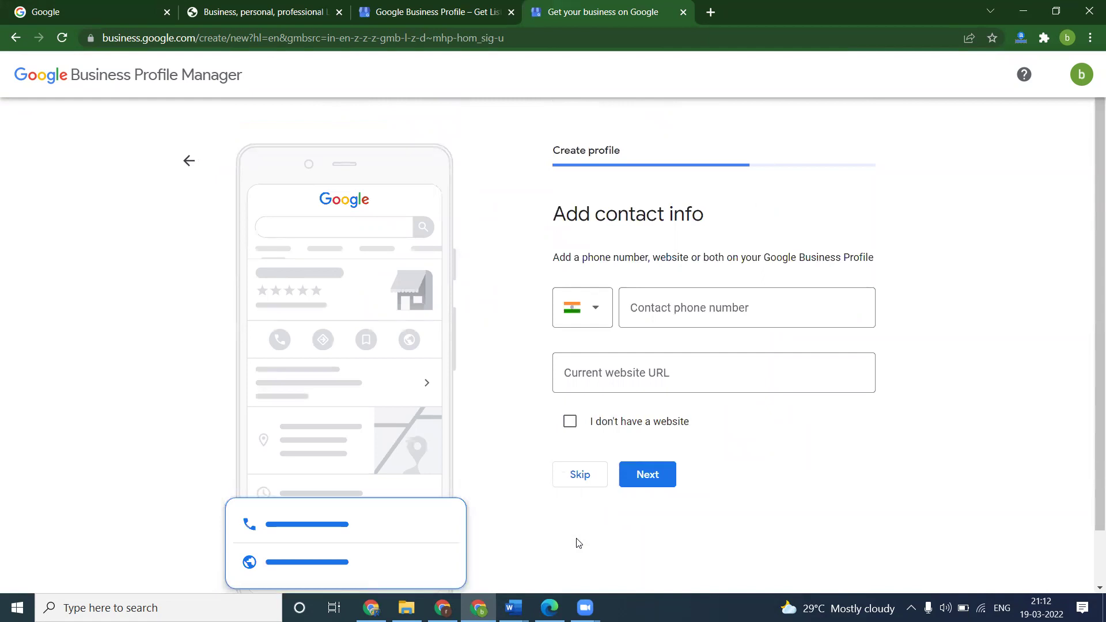
Switch to the loansmadeeasy.co website and copy the first phone number, without the country code, from its Contact Us page
{"action": "left_click", "coordinate": [247, 8]}
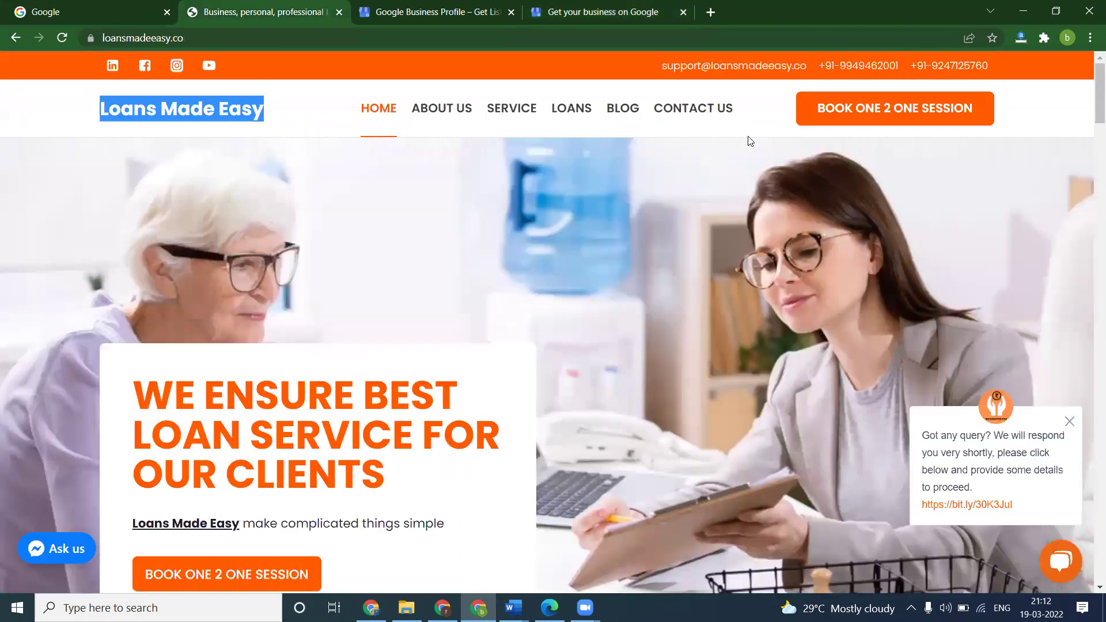
{"action": "left_click_drag", "start_coordinate": [899, 65], "coordinate": [846, 69]}
{"action": "left_click", "coordinate": [695, 110]}
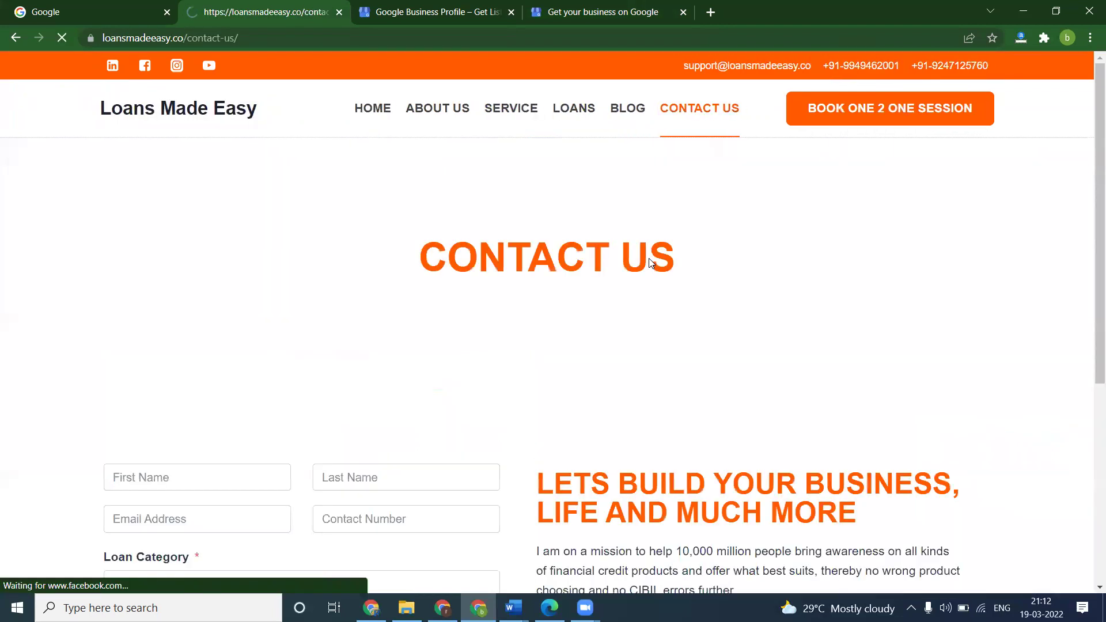
{"action": "scroll", "coordinate": [598, 326], "scroll_direction": "down", "scroll_amount": 4}
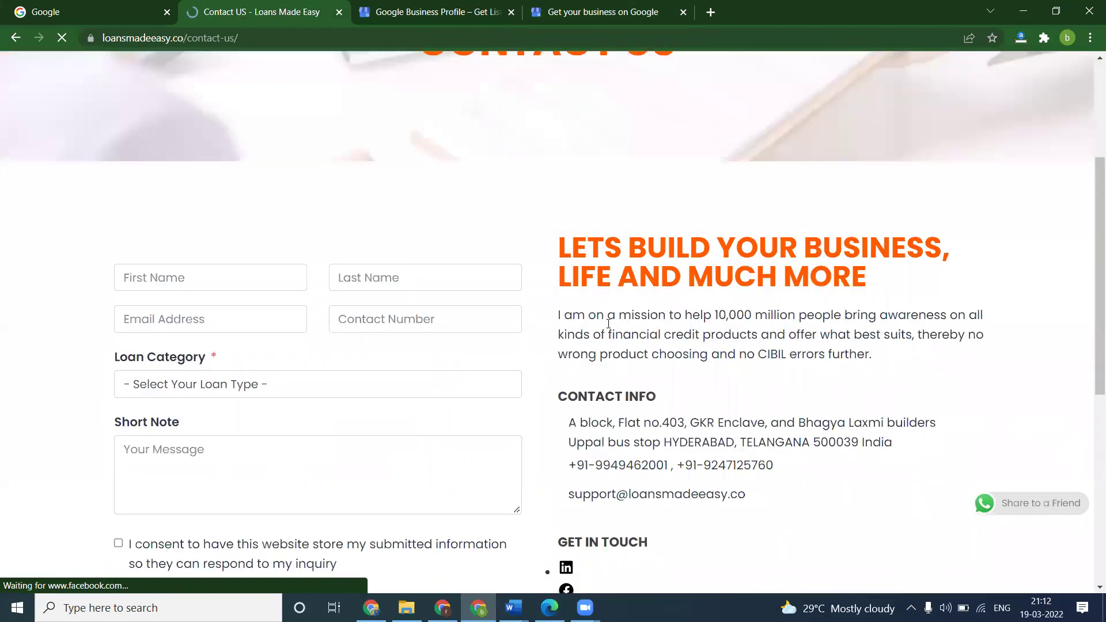
{"action": "scroll", "coordinate": [608, 324], "scroll_direction": "down", "scroll_amount": 2}
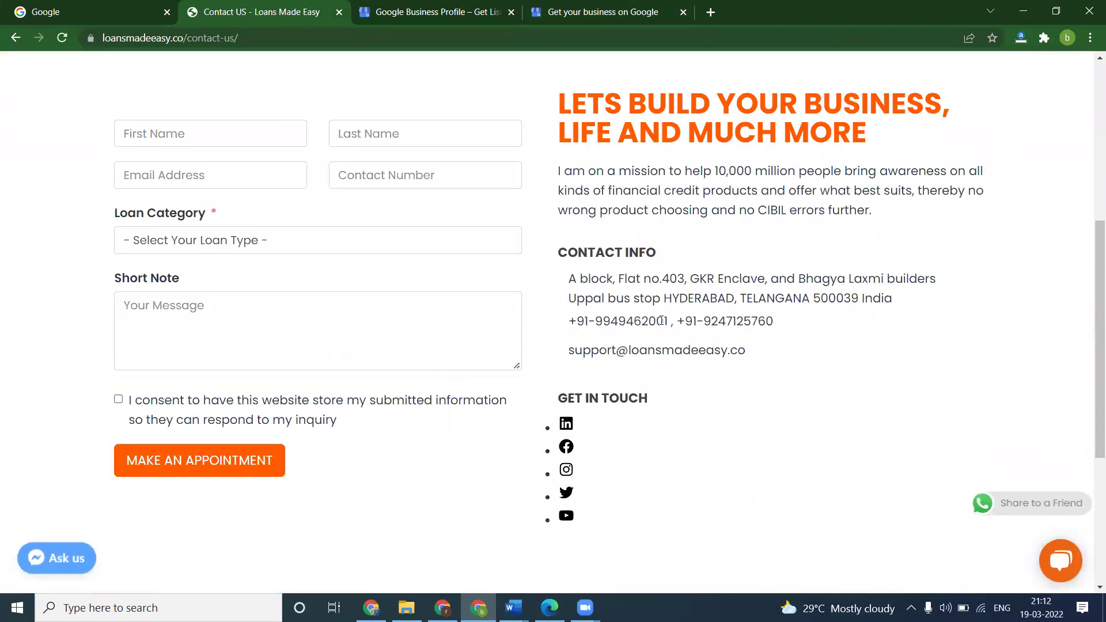
{"action": "left_click_drag", "start_coordinate": [661, 321], "coordinate": [598, 323]}
{"action": "key", "text": "ctrl+c"}
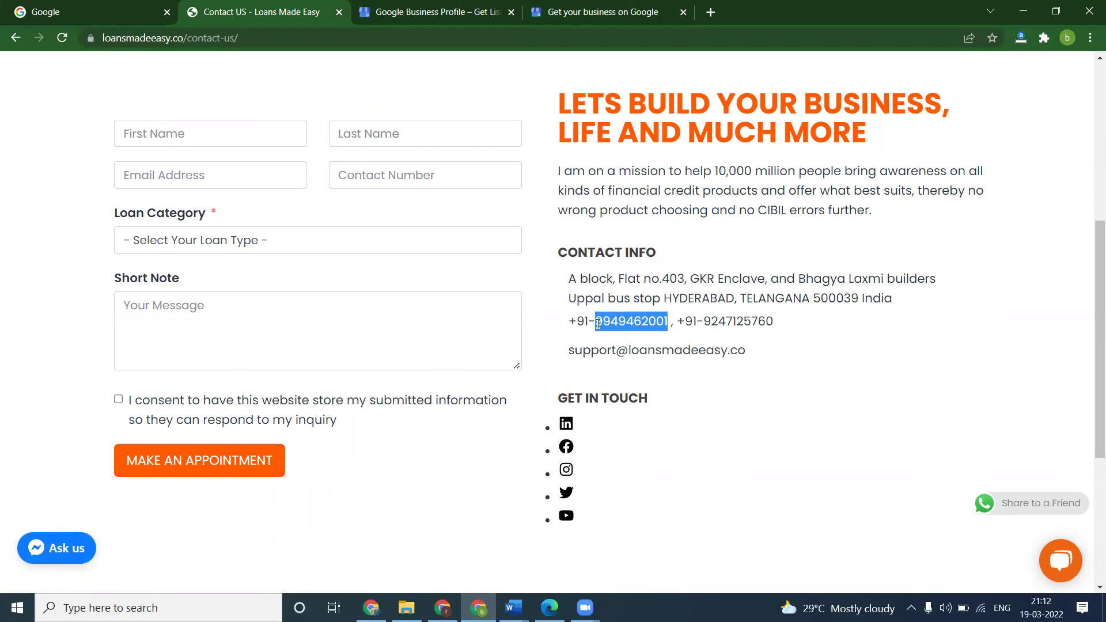
Return to the profile setup and enter the copied number as the contact phone number
{"action": "left_click", "coordinate": [559, 5]}
{"action": "left_click", "coordinate": [623, 304]}
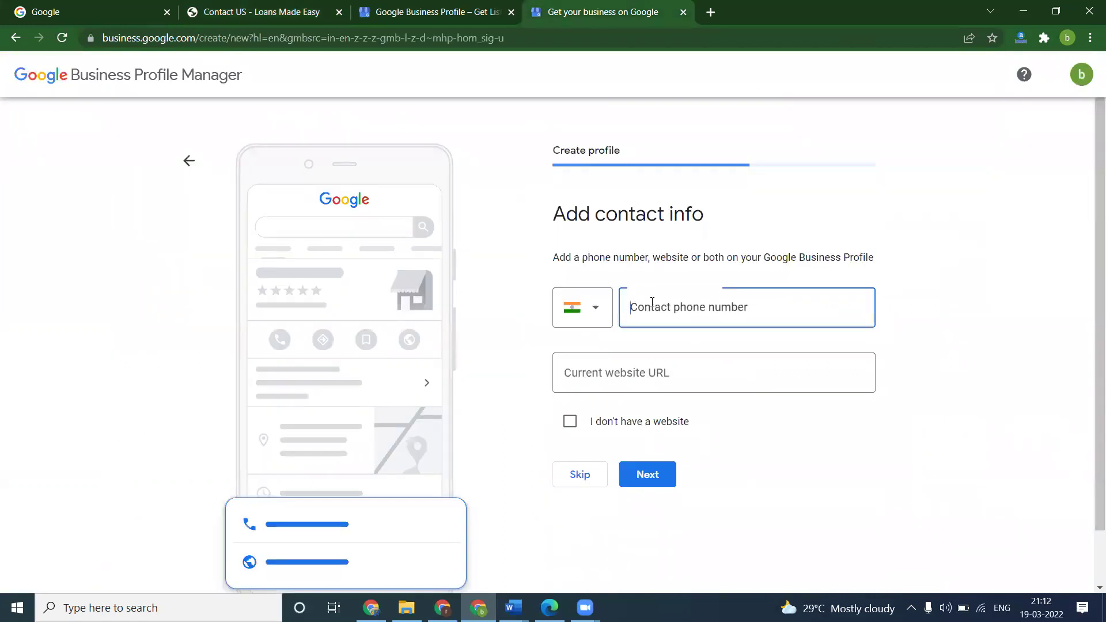
{"action": "key", "text": "ctrl+v"}
{"action": "left_click", "coordinate": [259, 8]}
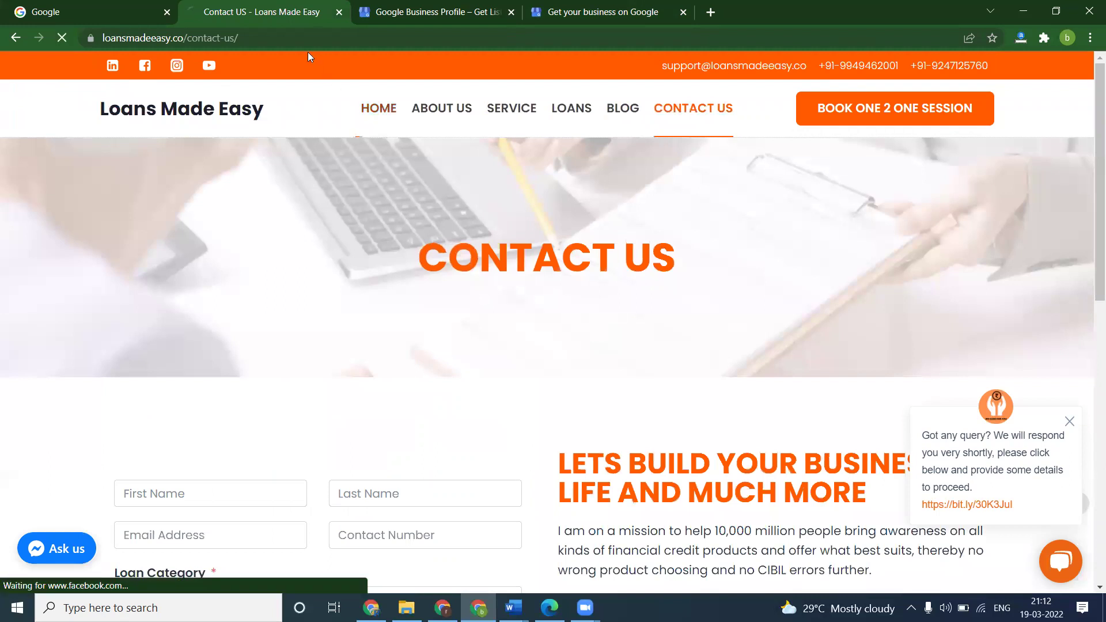
{"action": "left_click", "coordinate": [378, 107]}
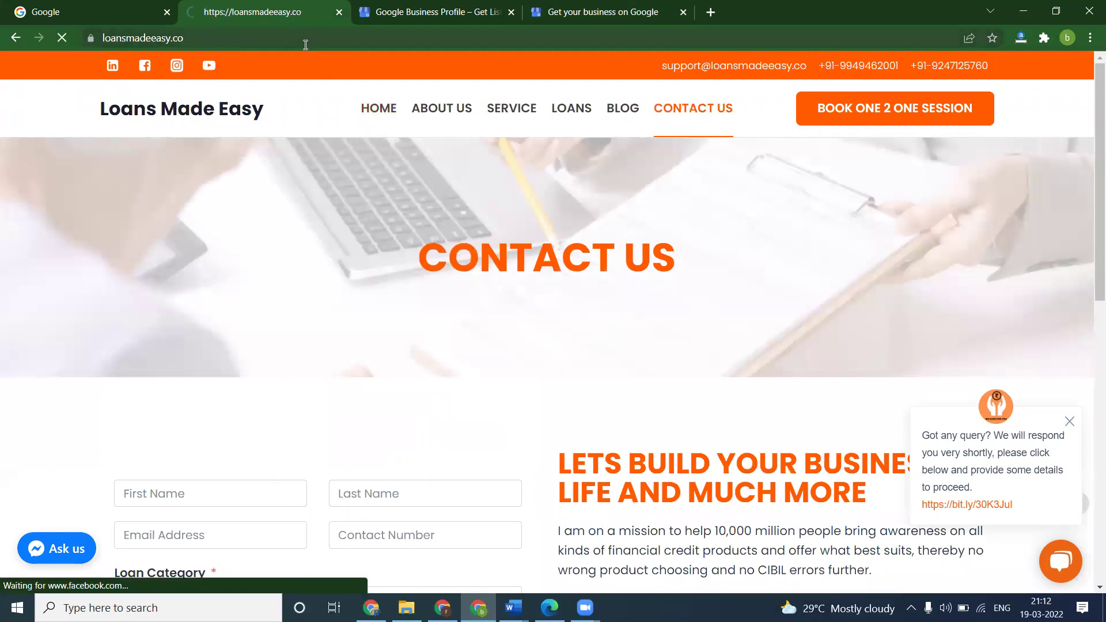
{"action": "left_click", "coordinate": [495, 38]}
{"action": "key", "text": "ctrl+c"}
{"action": "left_click", "coordinate": [565, 7]}
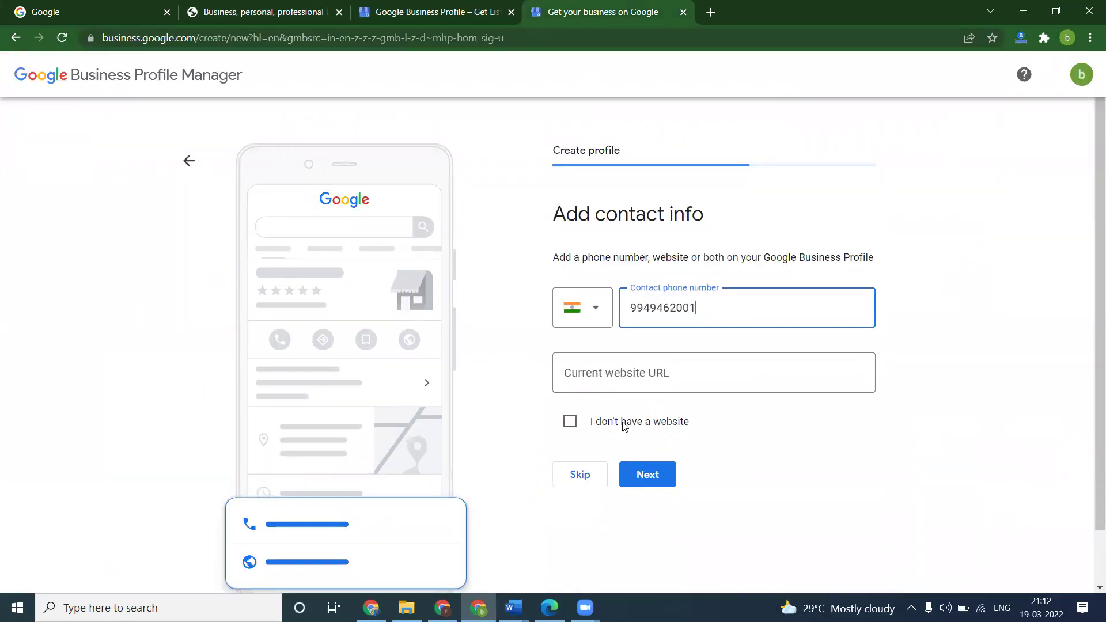
{"action": "left_click", "coordinate": [614, 373]}
{"action": "key", "text": "ctrl+v"}
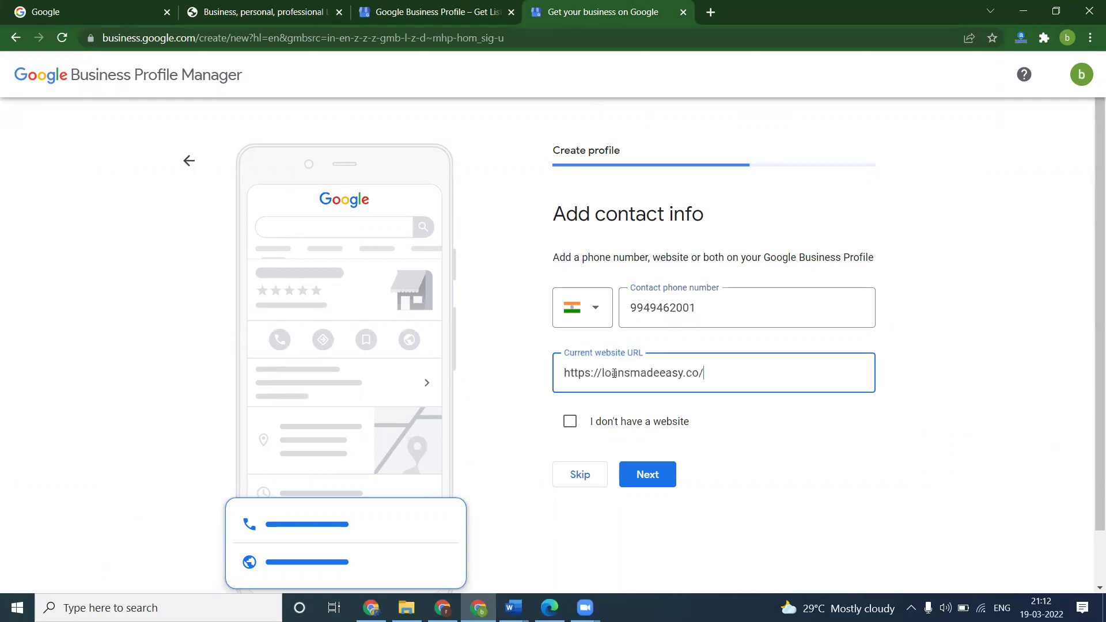
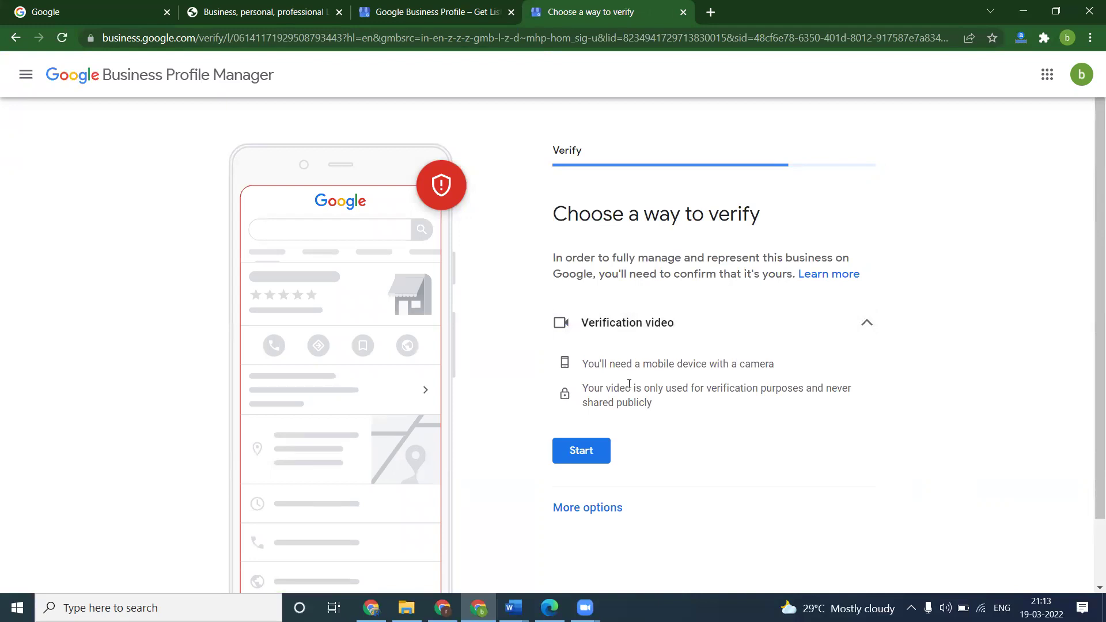
Expand the verification options, start the verification video method to view its mobile QR code, and close it
{"action": "left_click", "coordinate": [580, 511]}
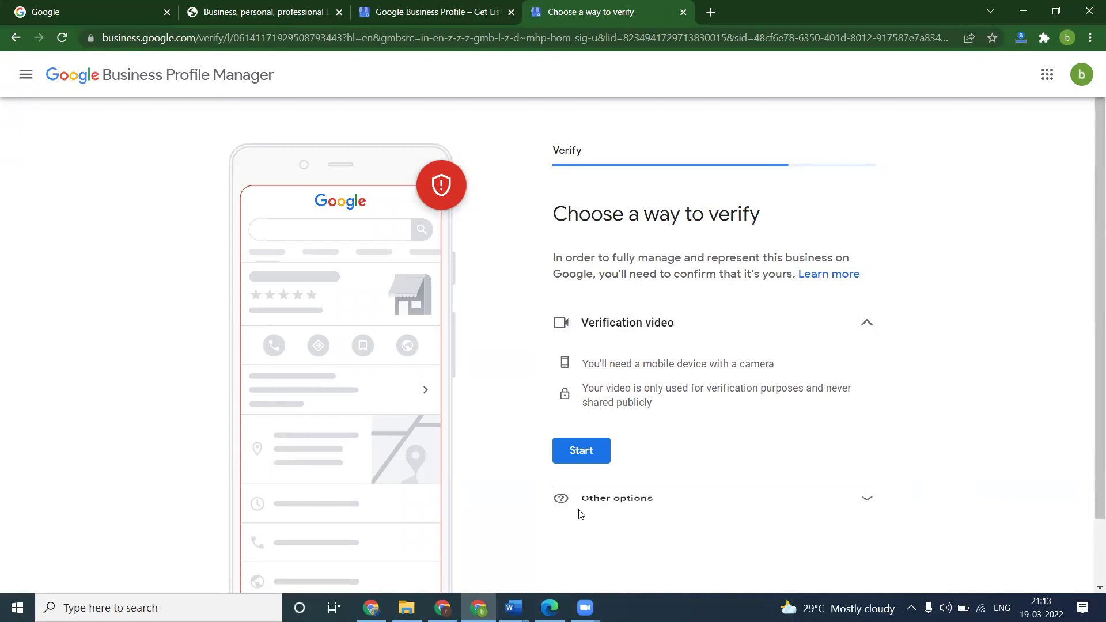
{"action": "scroll", "coordinate": [748, 403], "scroll_direction": "down", "scroll_amount": 2}
{"action": "left_click", "coordinate": [600, 369]}
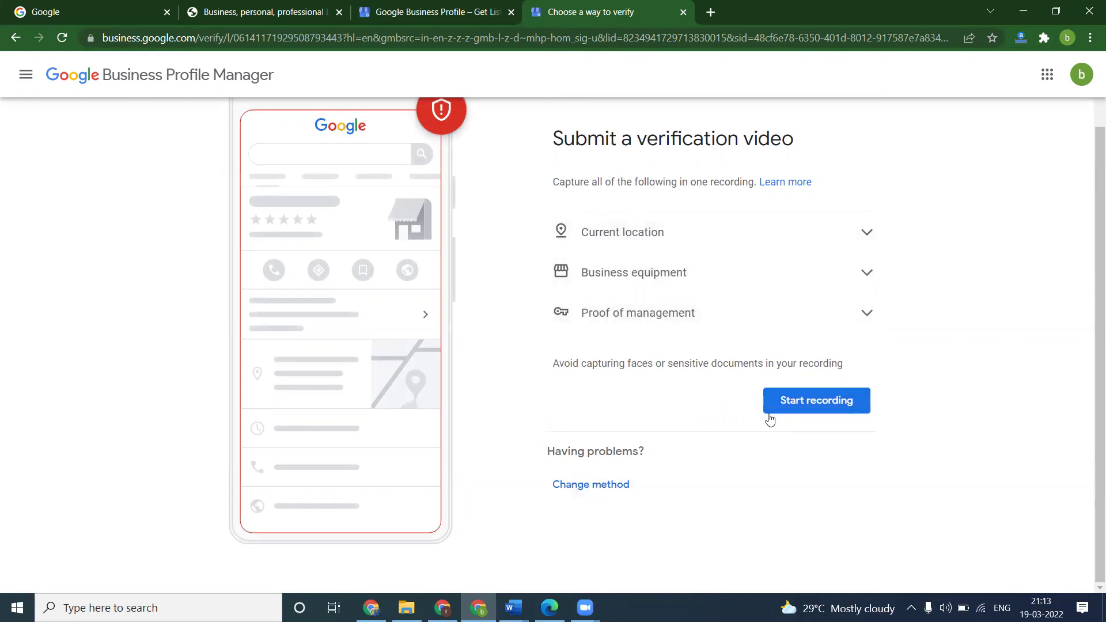
{"action": "left_click", "coordinate": [795, 403]}
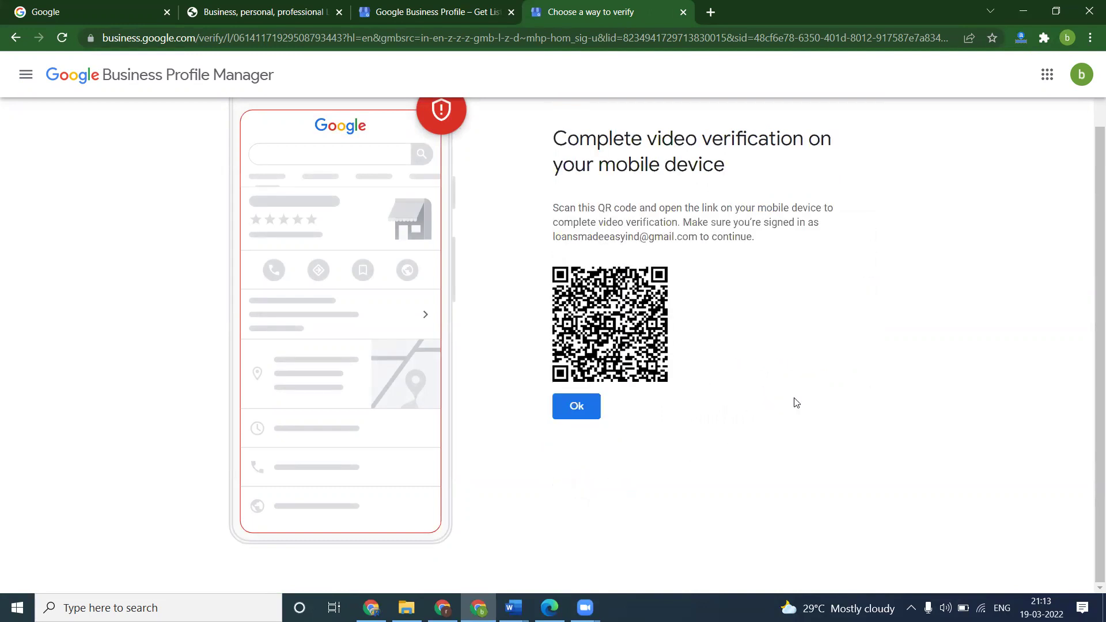
{"action": "left_click", "coordinate": [576, 406]}
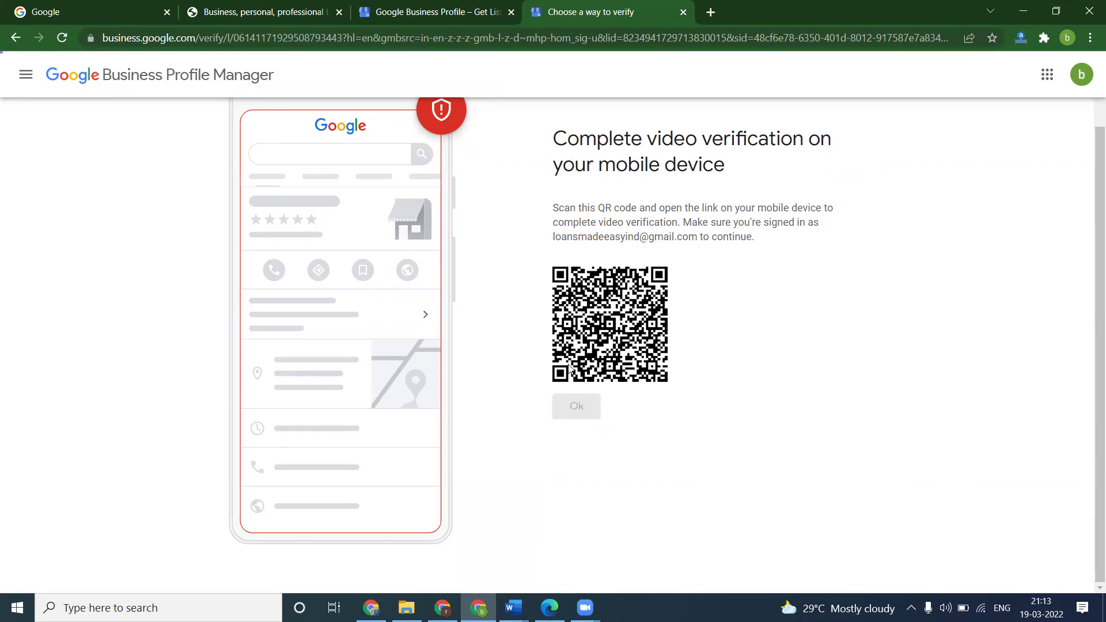
Compare the verification video and other options, and postpone the business verification with Verify Later
{"action": "left_click", "coordinate": [591, 427]}
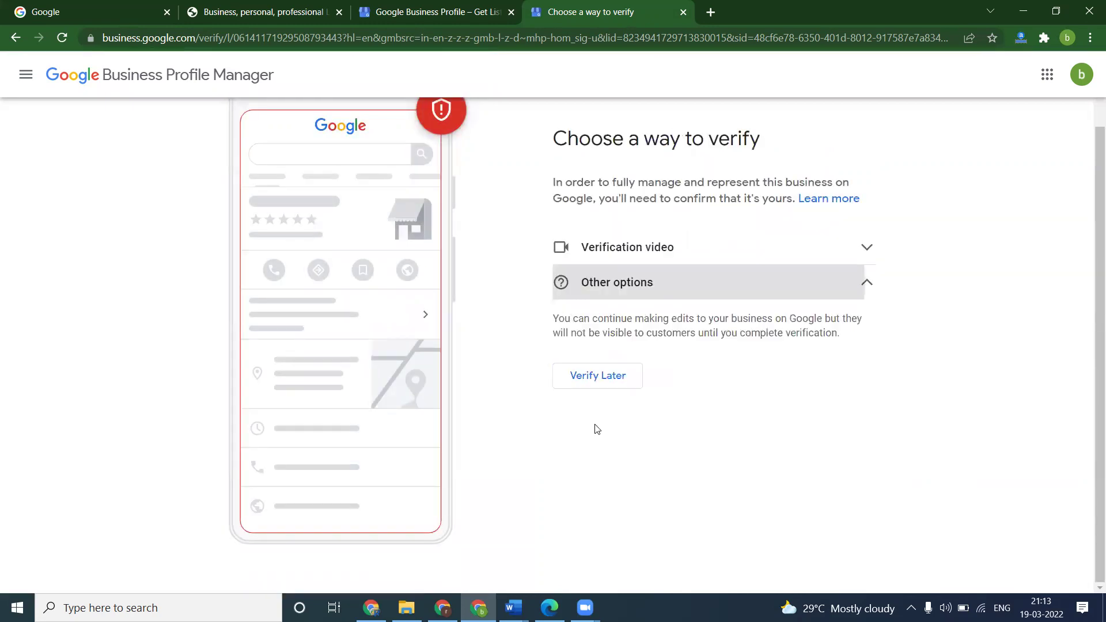
{"action": "left_click", "coordinate": [646, 253]}
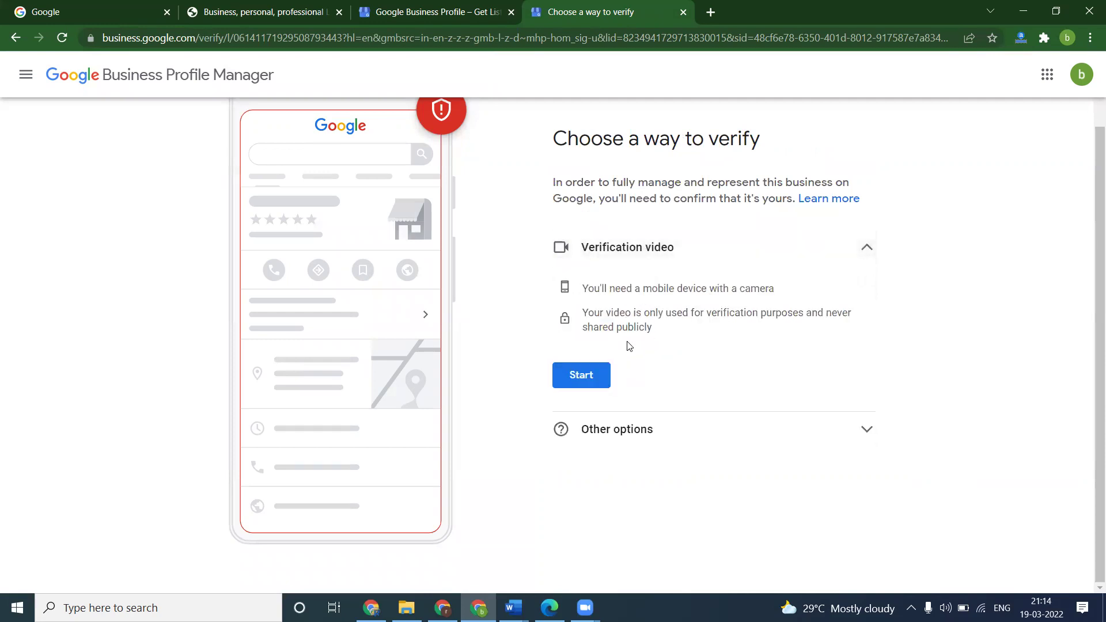
{"action": "left_click", "coordinate": [621, 431]}
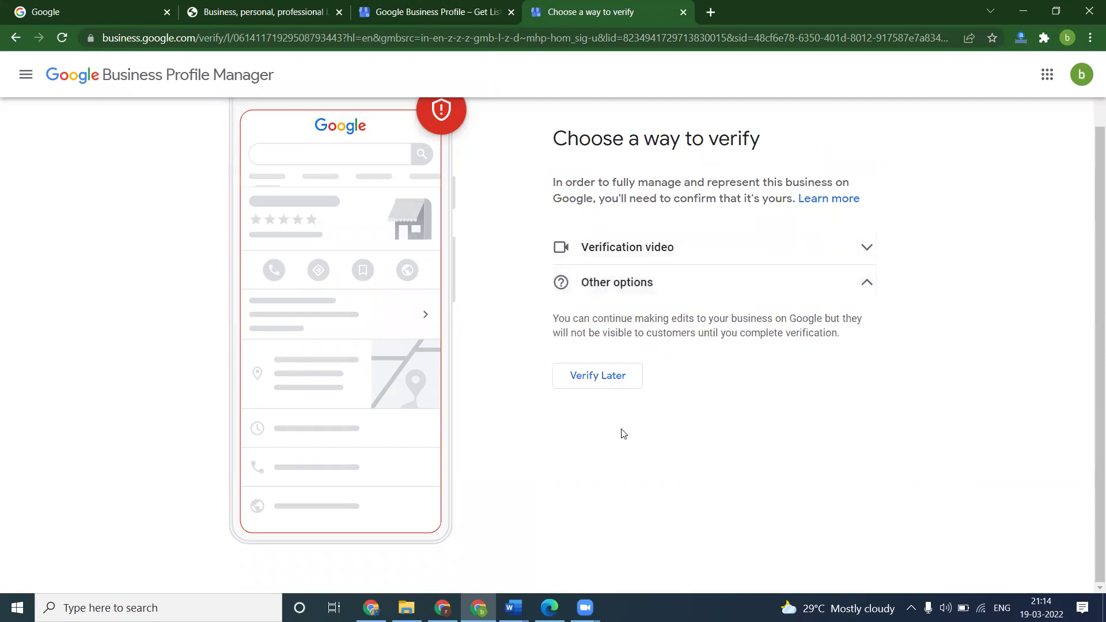
{"action": "left_click", "coordinate": [592, 384]}
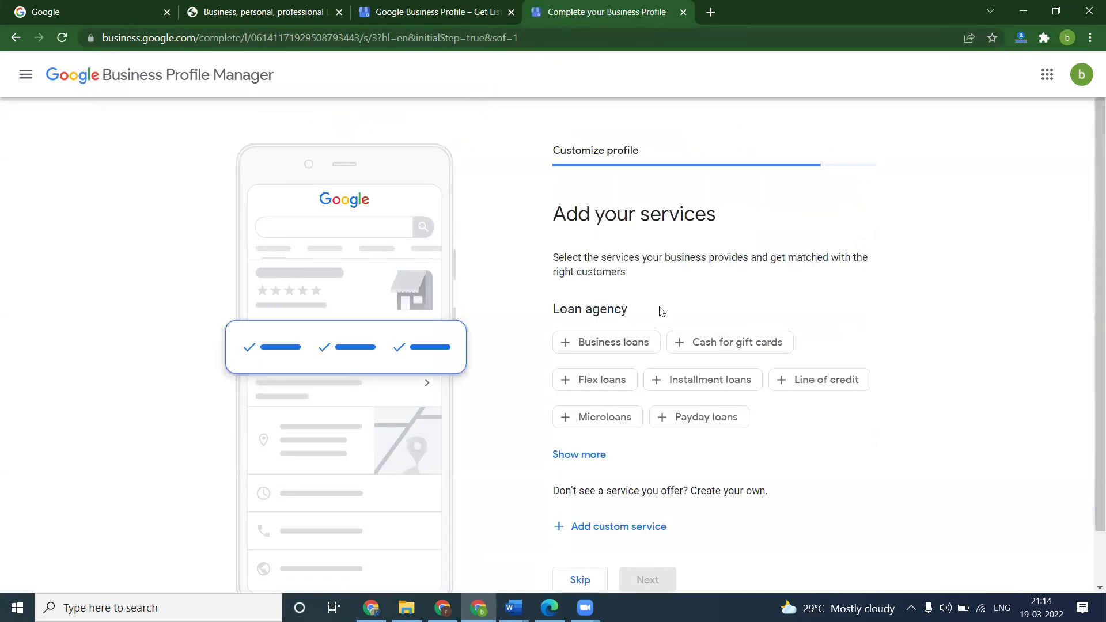
Select Business loans among the loan agency services, show the full list, and add "personal loans" as a custom service
{"action": "left_click", "coordinate": [613, 343]}
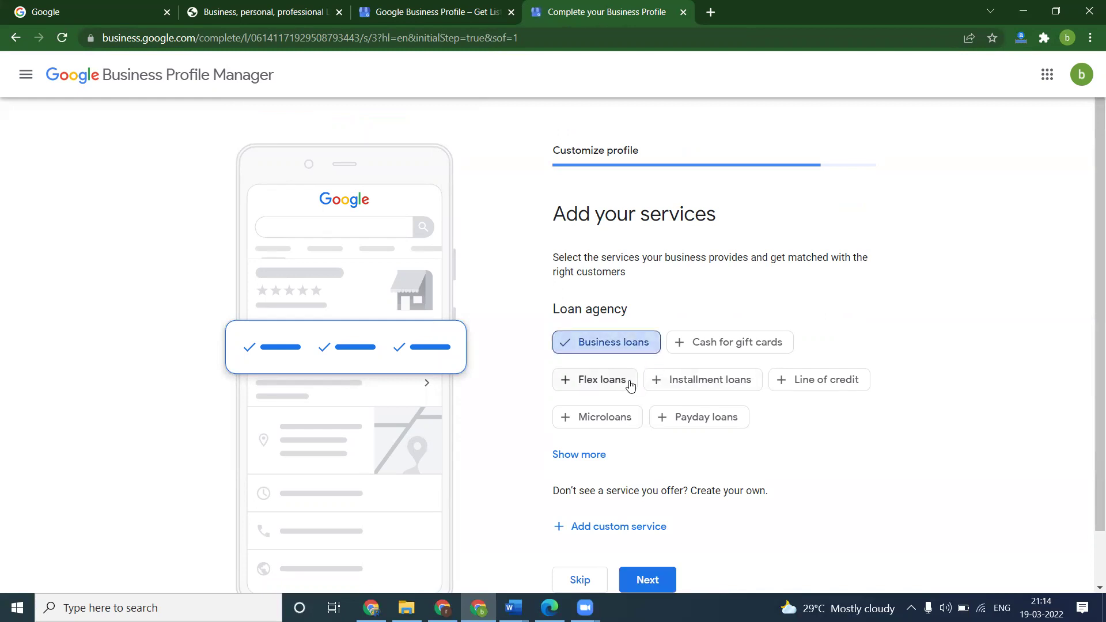
{"action": "left_click", "coordinate": [580, 458]}
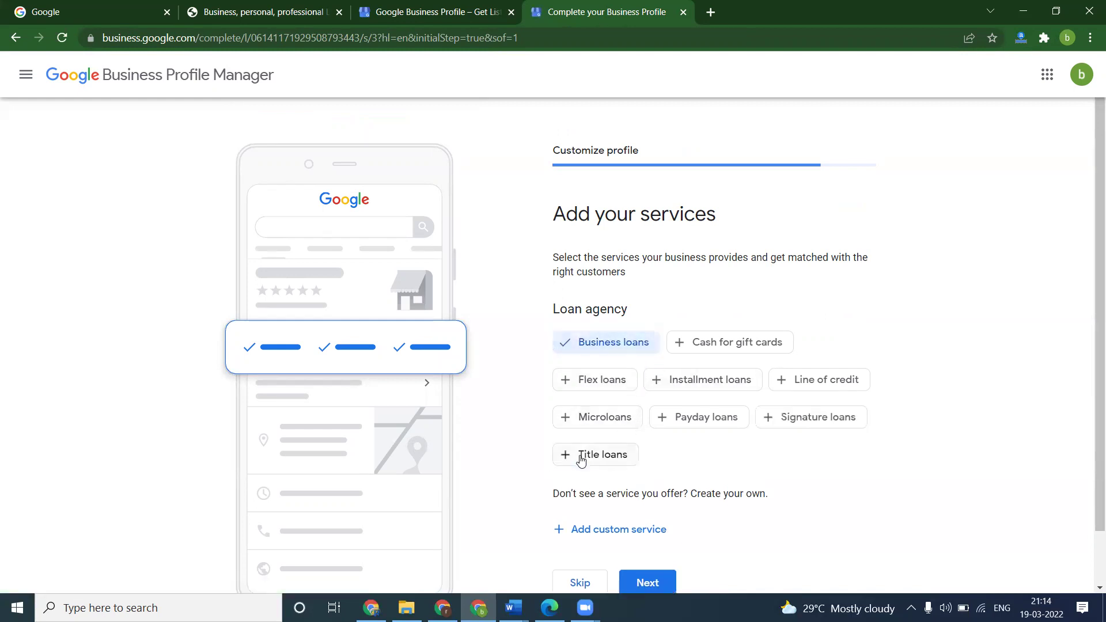
{"action": "scroll", "coordinate": [683, 451], "scroll_direction": "down", "scroll_amount": 1}
{"action": "left_click", "coordinate": [642, 466]}
{"action": "left_click", "coordinate": [641, 462]}
{"action": "type", "text": "personal loans"}
Add "professional loans" and "home loans" as custom services, and continue to the business hours
{"action": "left_click", "coordinate": [615, 529]}
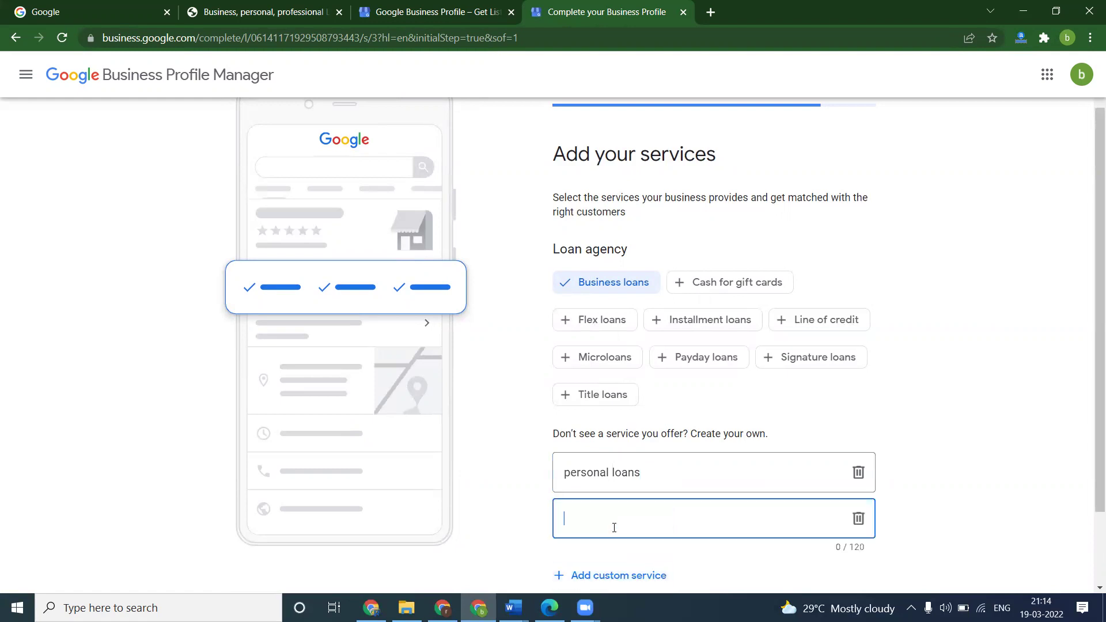
{"action": "type", "text": "professional loans"}
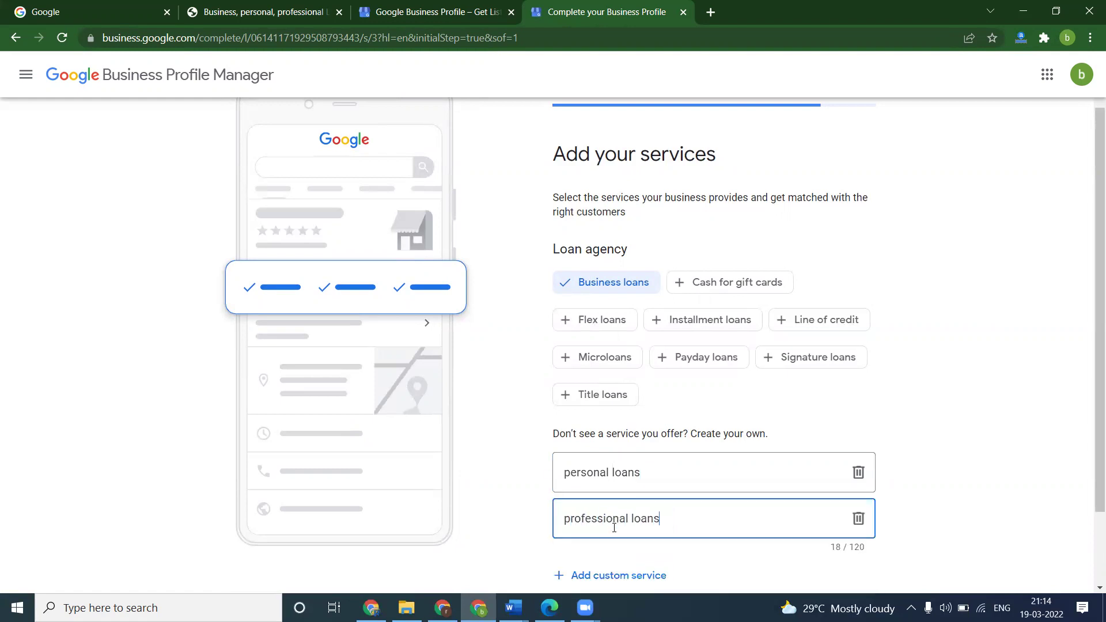
{"action": "scroll", "coordinate": [614, 527], "scroll_direction": "down", "scroll_amount": 2}
{"action": "left_click", "coordinate": [609, 482]}
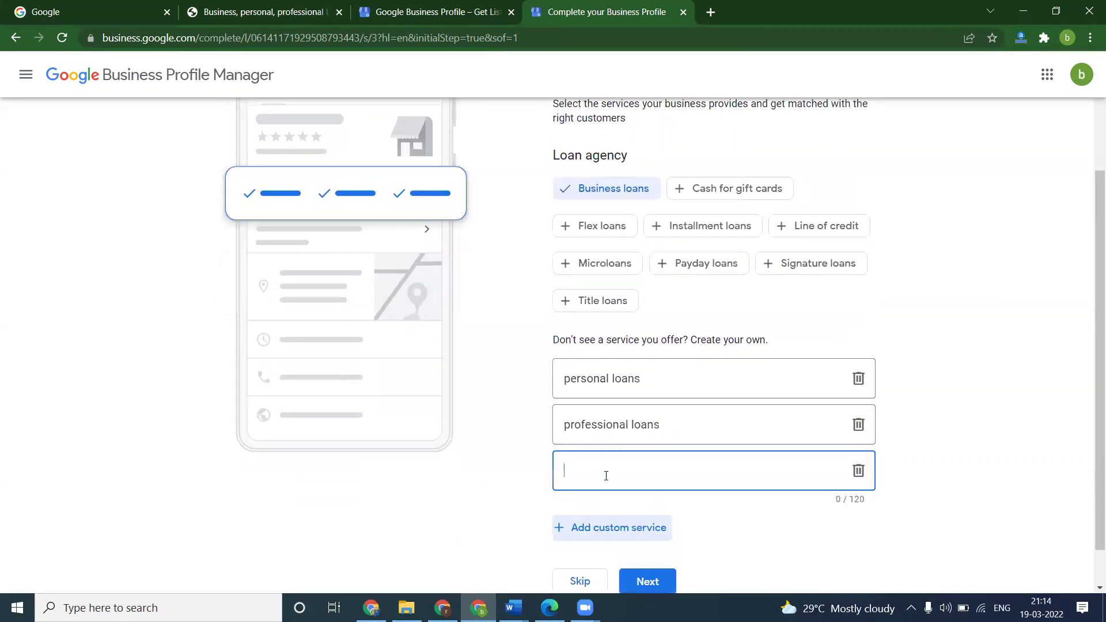
{"action": "type", "text": "hom"}
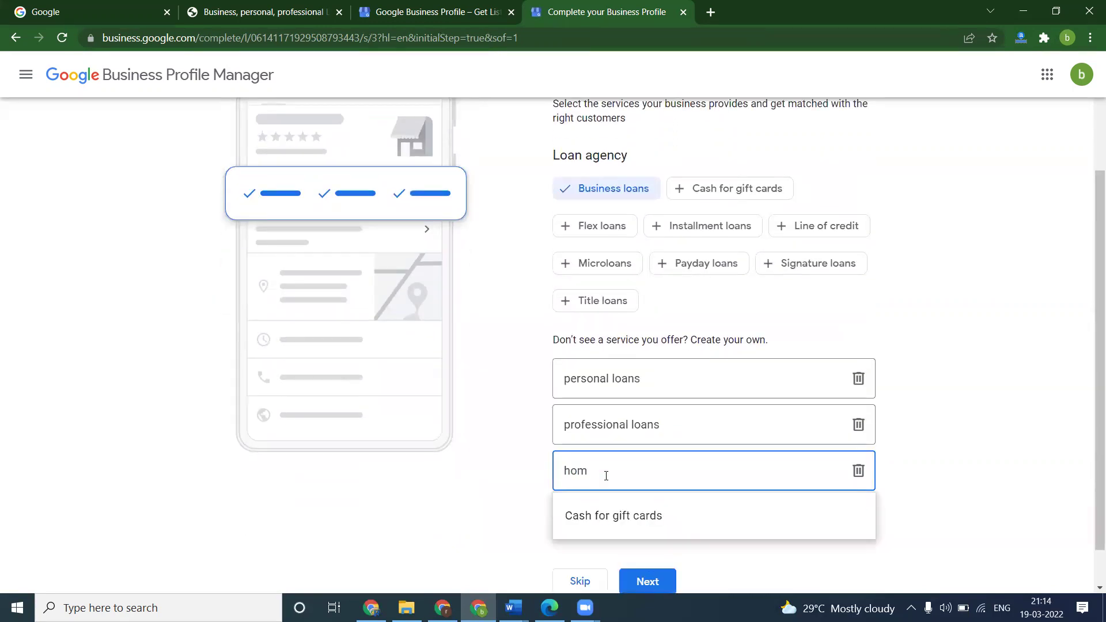
{"action": "type", "text": "e loans"}
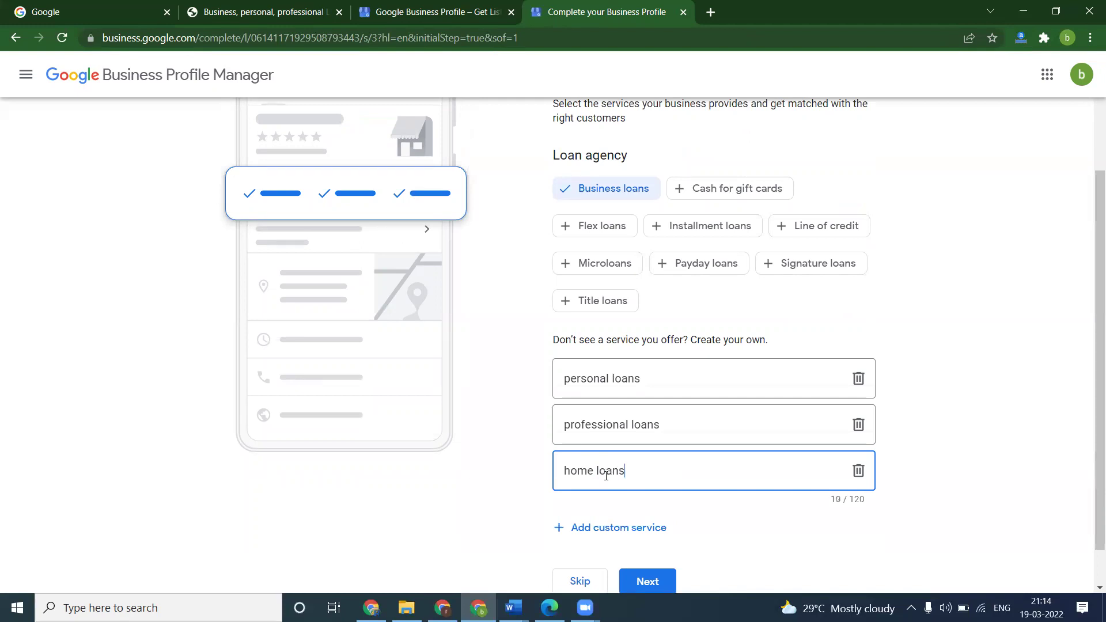
{"action": "scroll", "coordinate": [610, 500], "scroll_direction": "down", "scroll_amount": 1}
{"action": "left_click", "coordinate": [636, 530]}
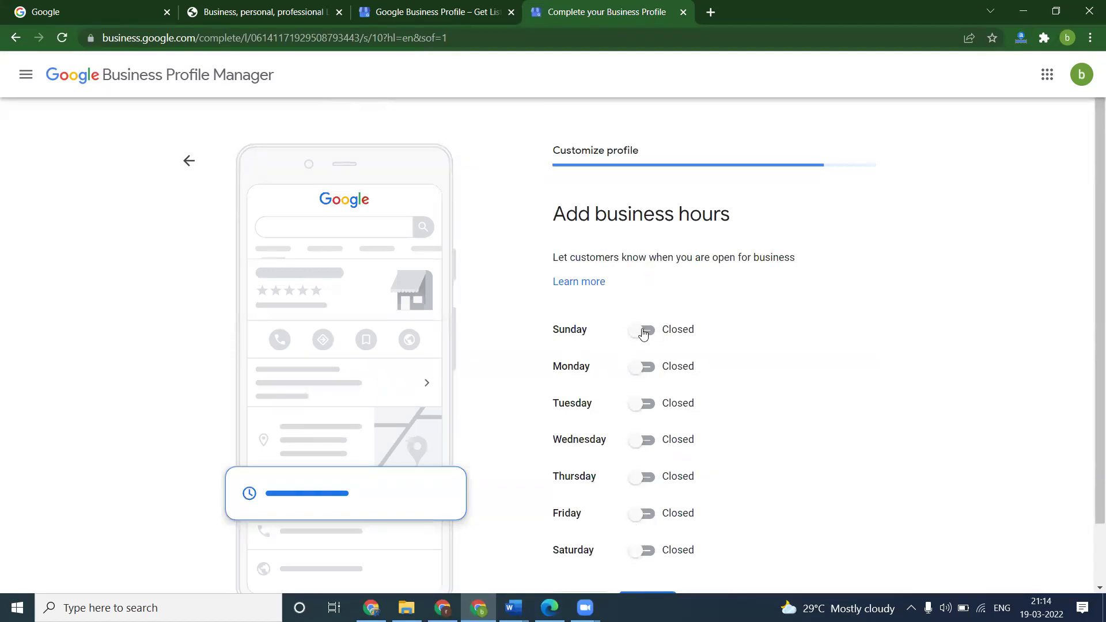
Mark Monday as open, with hours from 9:00 AM to 8:00 PM
{"action": "left_click", "coordinate": [647, 367]}
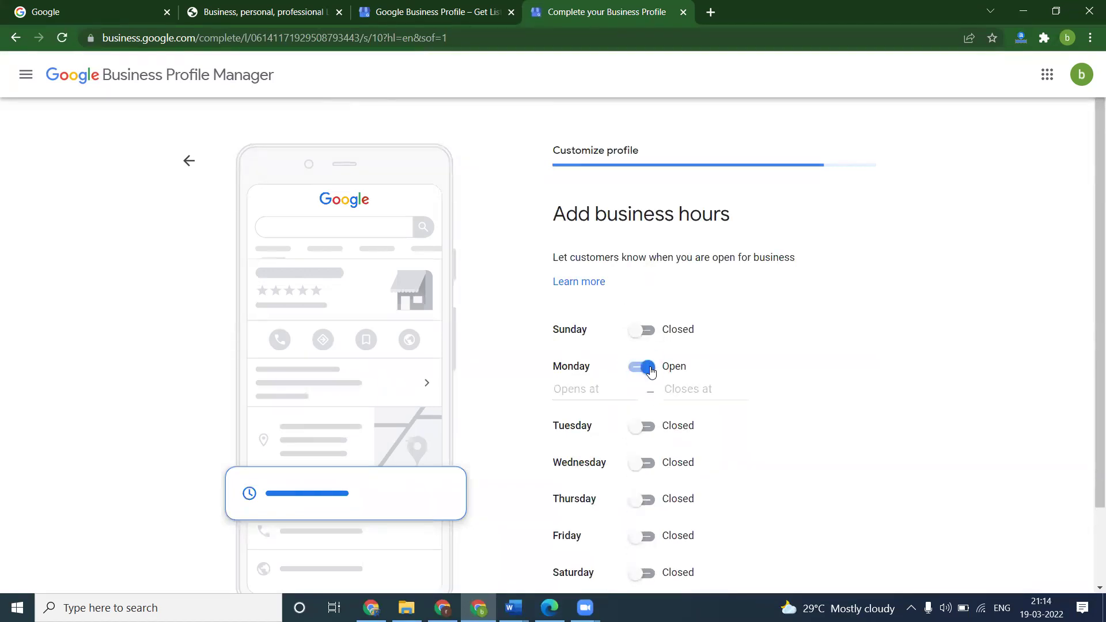
{"action": "left_click", "coordinate": [599, 391]}
{"action": "type", "text": "9"}
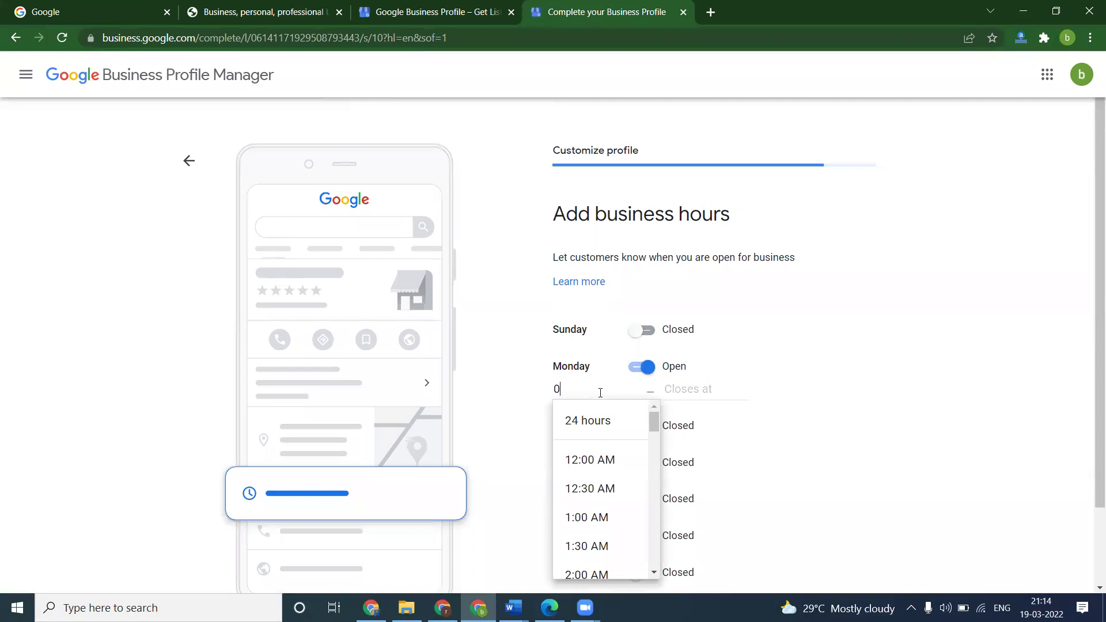
{"action": "key", "text": "Down"}
{"action": "key", "text": "Down"}
{"action": "key", "text": "Return"}
{"action": "left_click", "coordinate": [669, 390]}
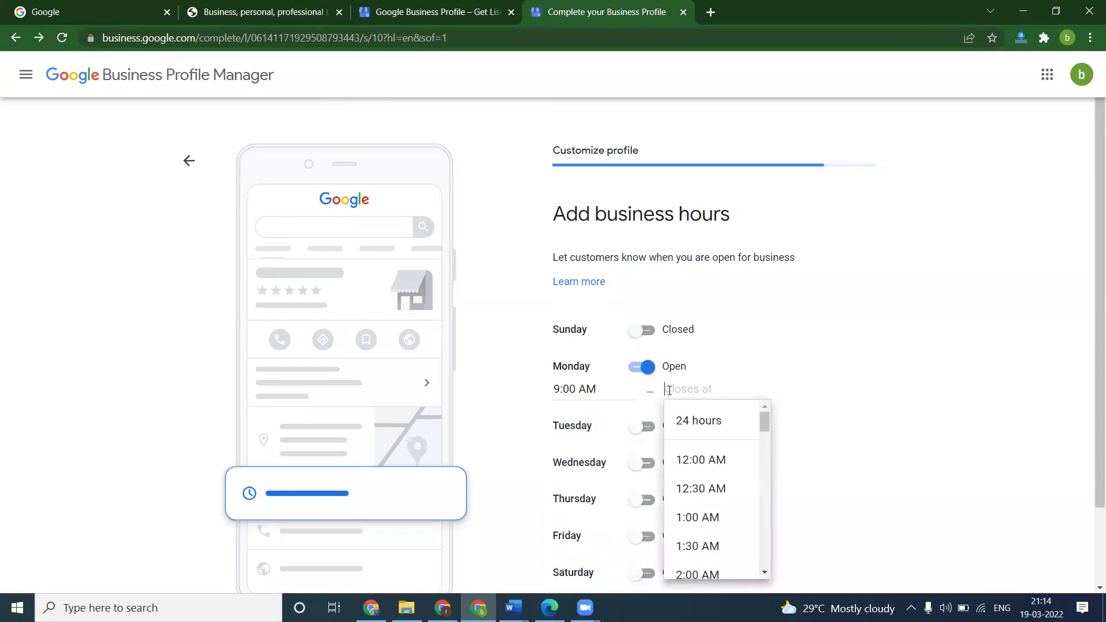
{"action": "type", "text": "8"}
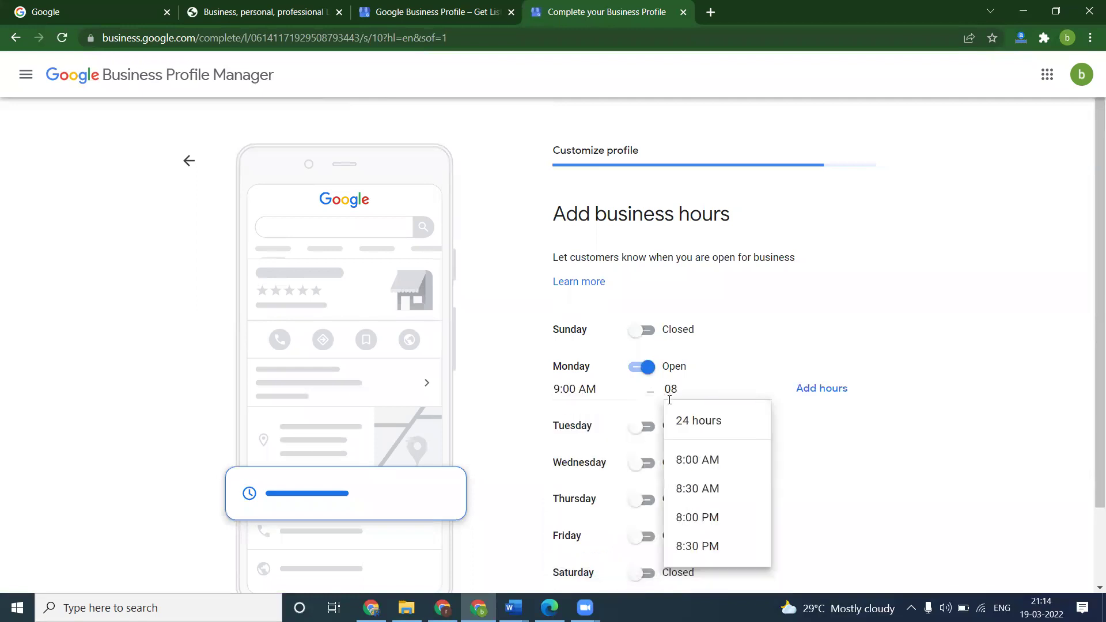
{"action": "left_click", "coordinate": [714, 517]}
Mark Tuesday, Wednesday, Thursday, Friday and Saturday as open days
{"action": "left_click", "coordinate": [645, 428]}
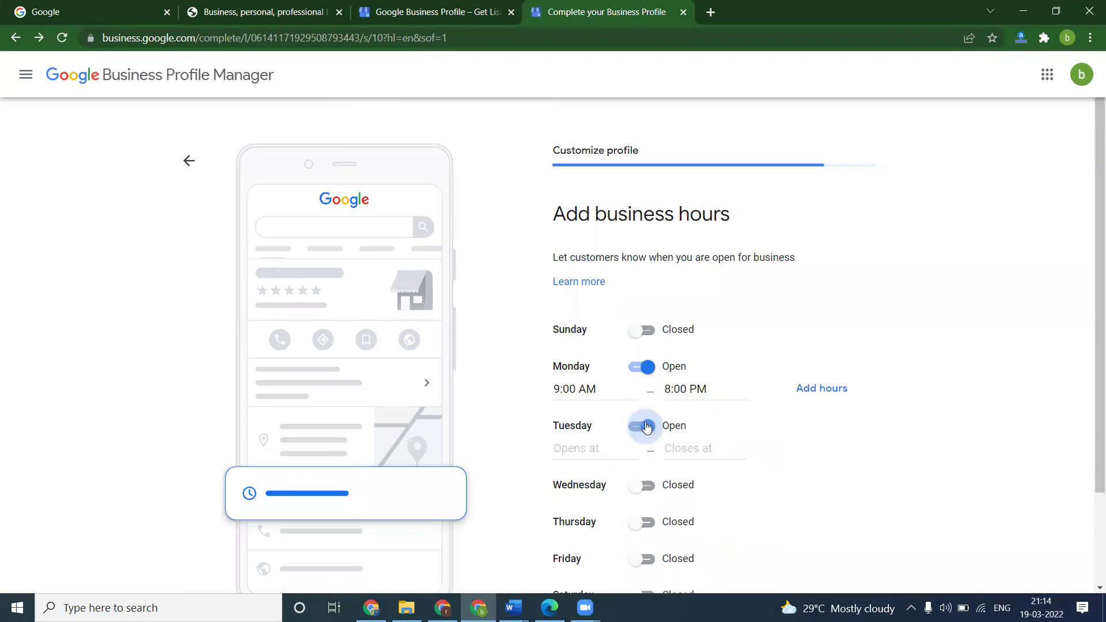
{"action": "scroll", "coordinate": [645, 431], "scroll_direction": "down", "scroll_amount": 2}
{"action": "left_click", "coordinate": [644, 371]}
{"action": "left_click", "coordinate": [647, 430]}
{"action": "left_click", "coordinate": [646, 489]}
{"action": "left_click", "coordinate": [645, 548]}
Copy Monday's 9:00 AM opening time to each day from Tuesday through Saturday
{"action": "left_click", "coordinate": [584, 278]}
{"action": "triple_click", "coordinate": [585, 279]}
{"action": "key", "text": "ctrl+c"}
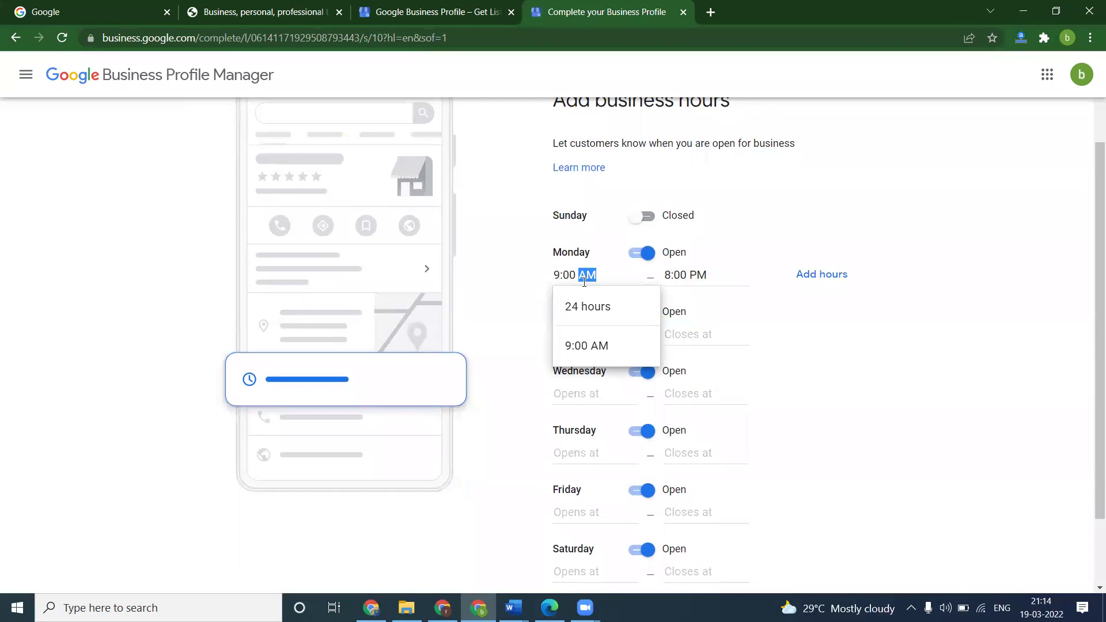
{"action": "left_click", "coordinate": [576, 334]}
{"action": "key", "text": "ctrl+v"}
{"action": "left_click", "coordinate": [577, 397]}
{"action": "key", "text": "ctrl+v"}
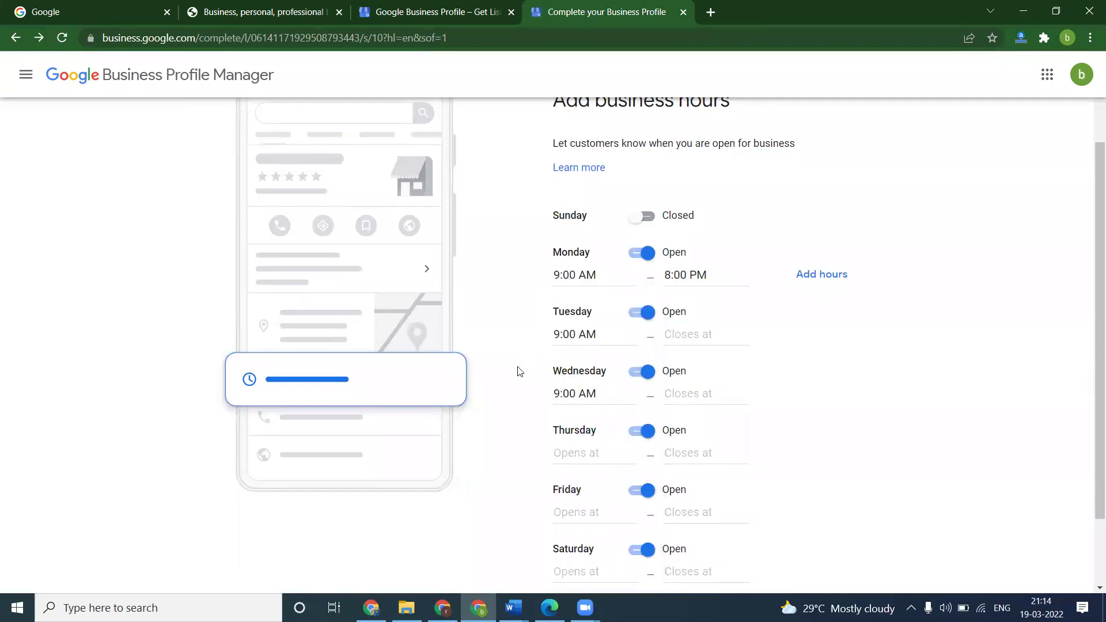
{"action": "scroll", "coordinate": [522, 371], "scroll_direction": "down", "scroll_amount": 1}
{"action": "left_click", "coordinate": [568, 380]}
{"action": "key", "text": "ctrl+v"}
{"action": "left_click", "coordinate": [574, 440]}
{"action": "key", "text": "ctrl+v"}
{"action": "left_click", "coordinate": [571, 499]}
{"action": "key", "text": "ctrl+v"}
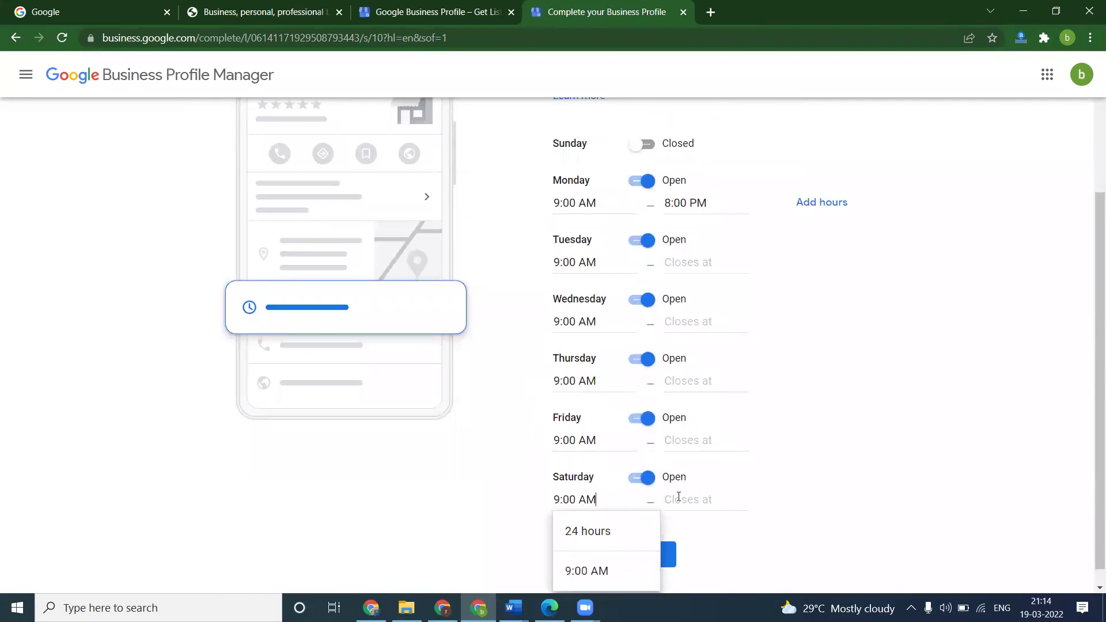
Copy Monday's 8:00 PM closing time to each day from Tuesday through Saturday
{"action": "triple_click", "coordinate": [679, 202]}
{"action": "key", "text": "ctrl+c"}
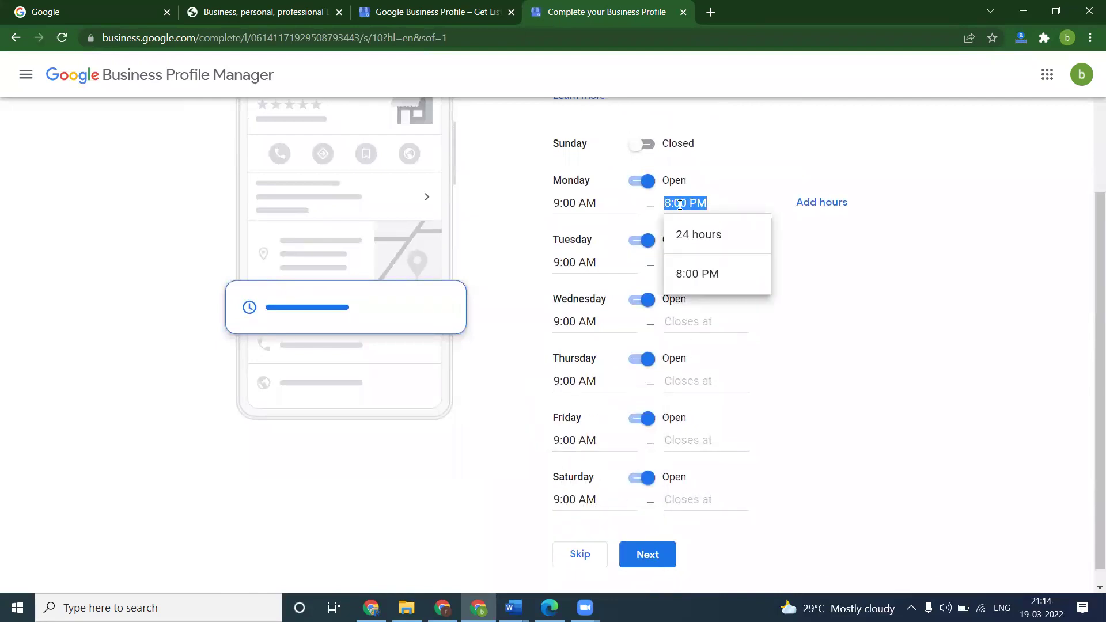
{"action": "left_click", "coordinate": [670, 317]}
{"action": "left_click", "coordinate": [685, 256]}
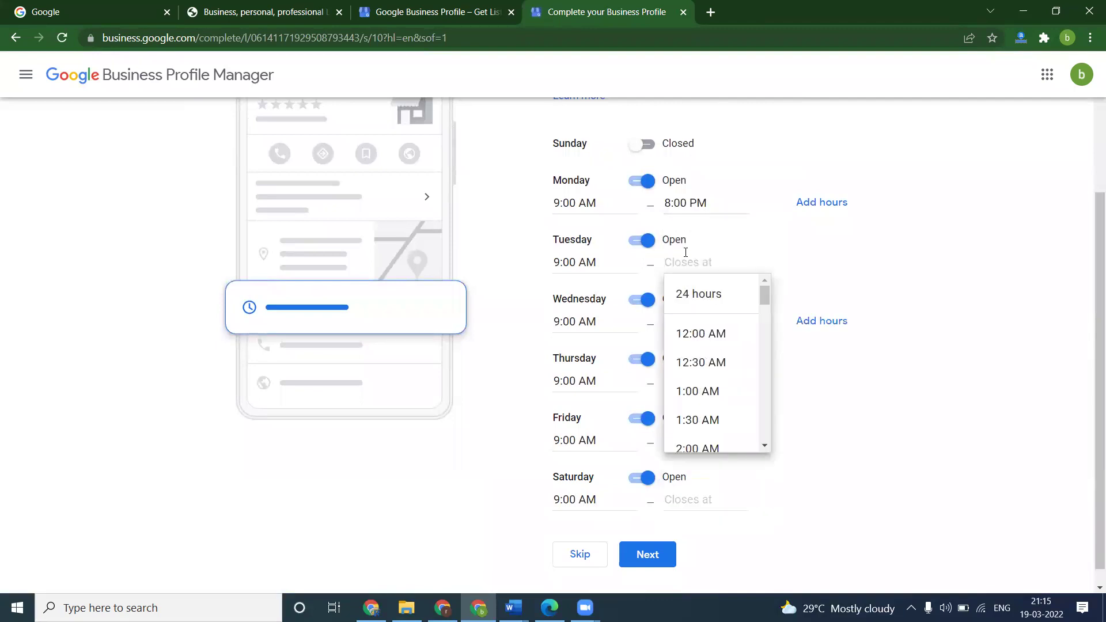
{"action": "key", "text": "ctrl+v"}
{"action": "left_click", "coordinate": [706, 381]}
{"action": "key", "text": "ctrl+v"}
{"action": "left_click", "coordinate": [764, 443]}
{"action": "left_click", "coordinate": [723, 439]}
{"action": "key", "text": "ctrl+v"}
{"action": "left_click", "coordinate": [805, 457]}
{"action": "left_click", "coordinate": [693, 489]}
{"action": "key", "text": "ctrl+v"}
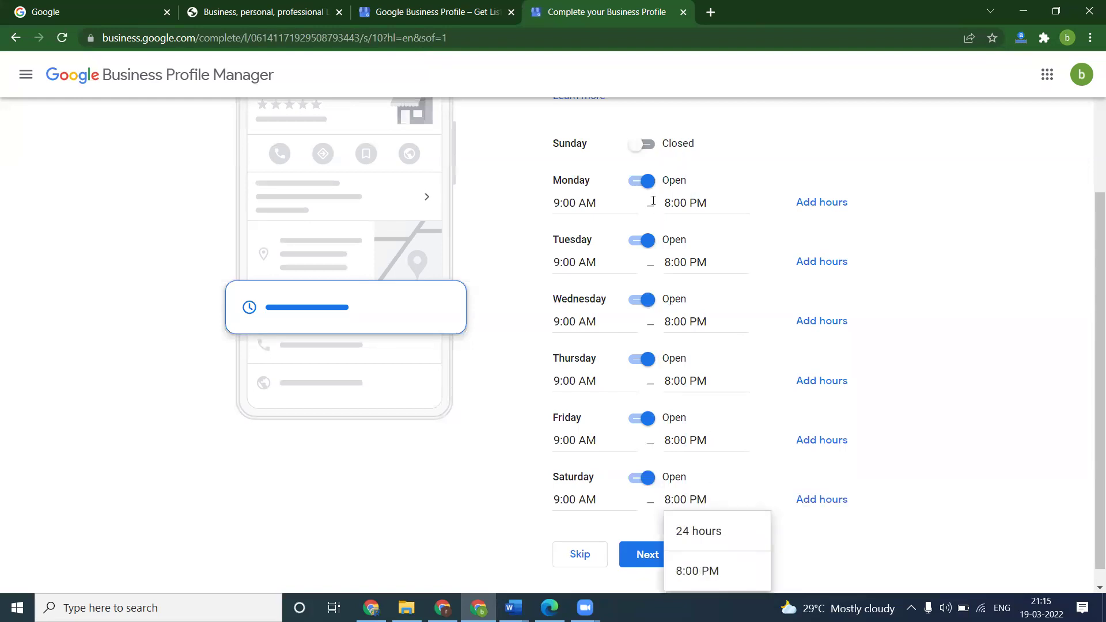
Open Sunday from 9:00 AM to 8:00 PM, and continue past messaging with Accept Messages enabled
{"action": "left_click", "coordinate": [655, 149]}
{"action": "left_click", "coordinate": [655, 148]}
{"action": "left_click", "coordinate": [668, 168]}
{"action": "key", "text": "ctrl+v"}
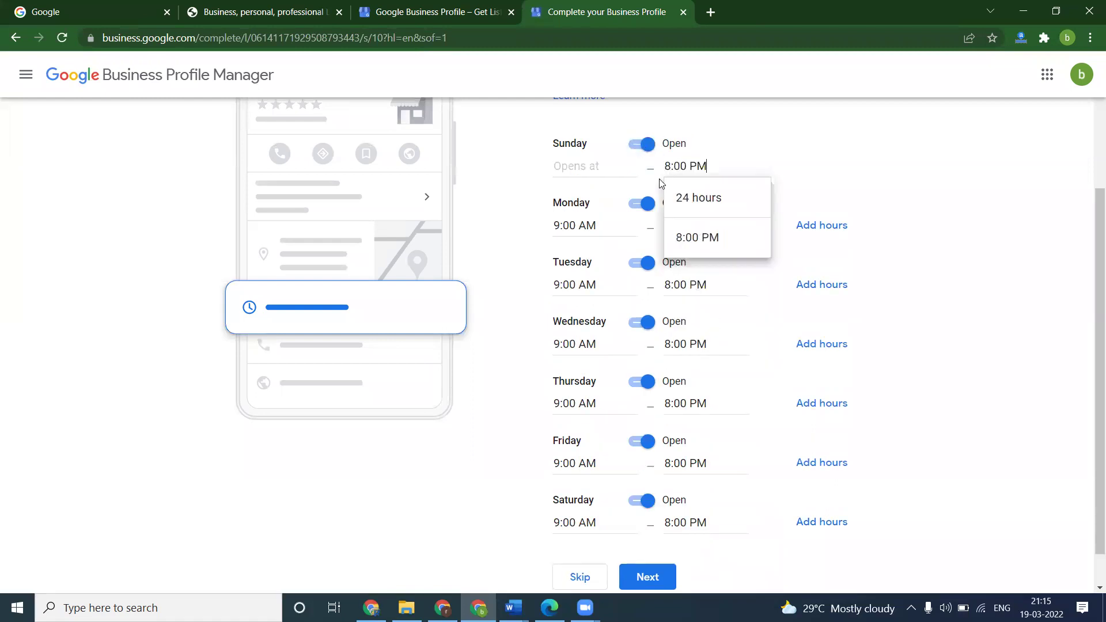
{"action": "left_click", "coordinate": [586, 224]}
{"action": "key", "text": "ctrl+c"}
{"action": "left_click", "coordinate": [576, 168]}
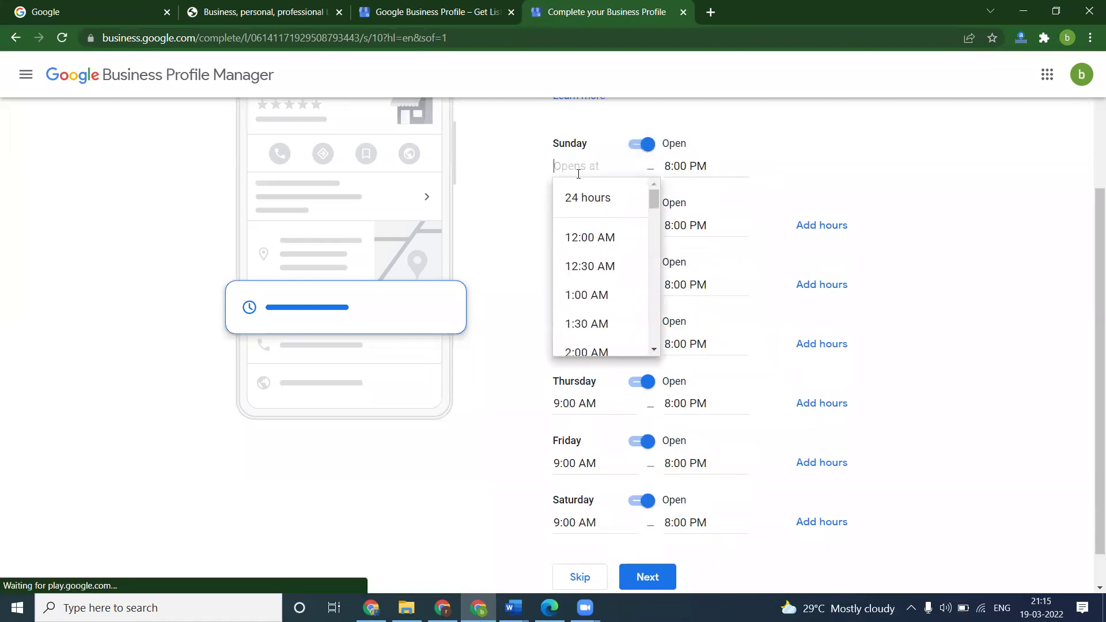
{"action": "key", "text": "ctrl+v"}
{"action": "left_click", "coordinate": [499, 224]}
{"action": "scroll", "coordinate": [648, 502], "scroll_direction": "down", "scroll_amount": 1}
{"action": "left_click", "coordinate": [649, 535]}
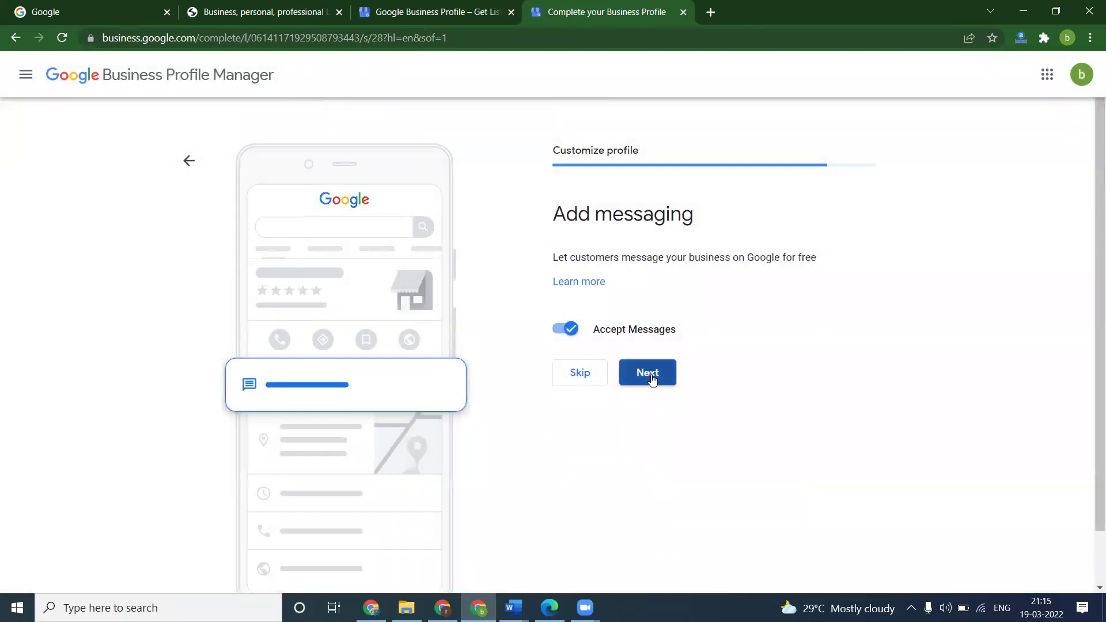
{"action": "left_click", "coordinate": [649, 375]}
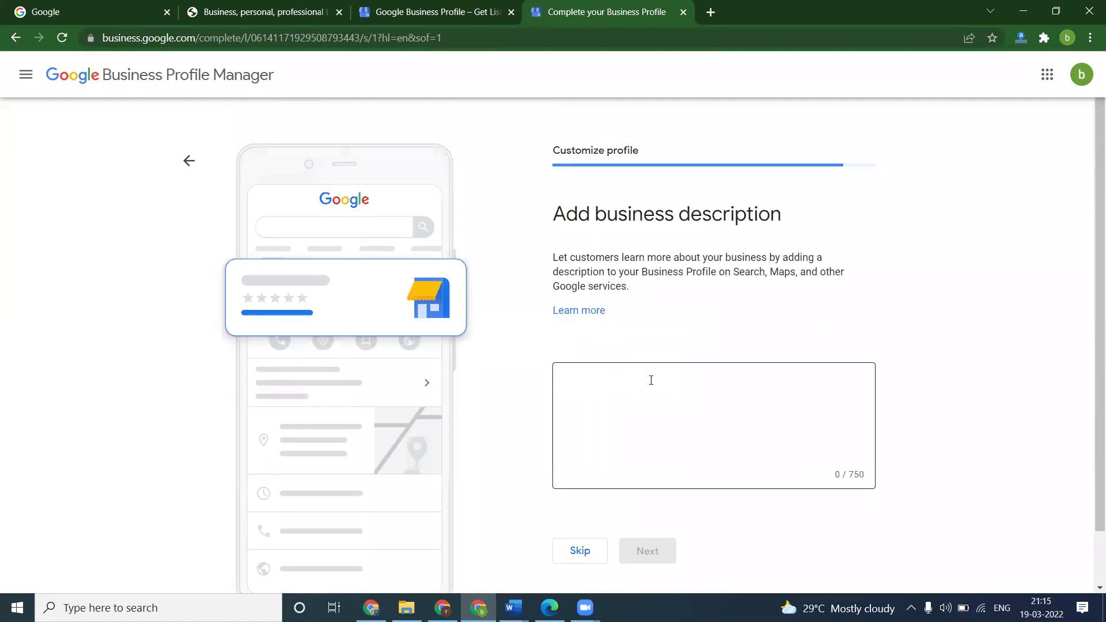
Copy the introductory Loan Made Easy paragraph from the "content" Word document into the business description
{"action": "left_click", "coordinate": [514, 608]}
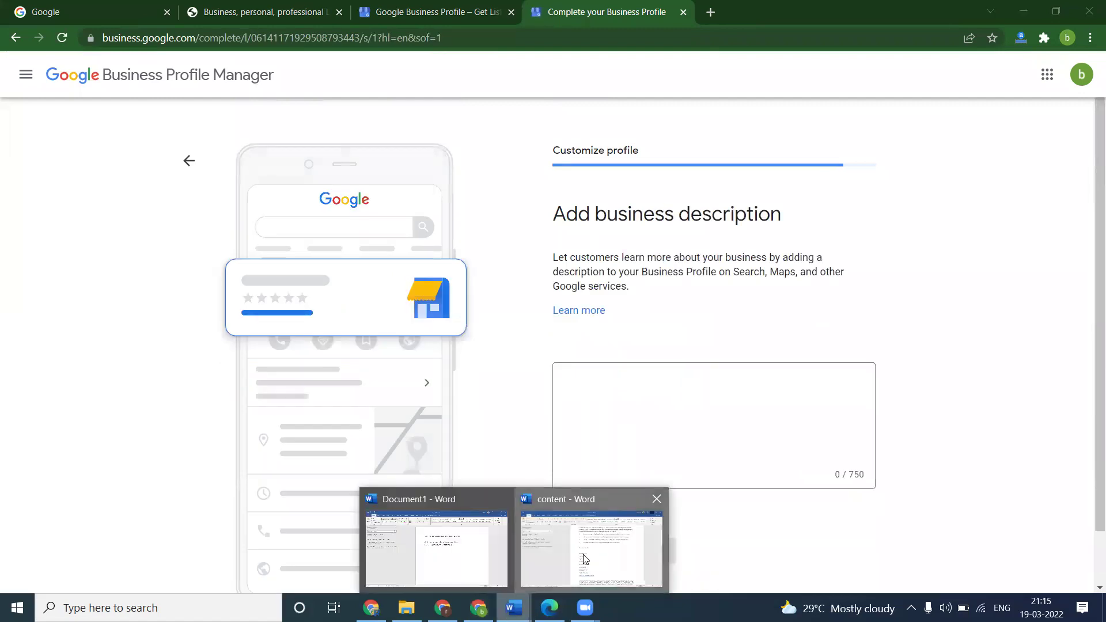
{"action": "left_click", "coordinate": [584, 559]}
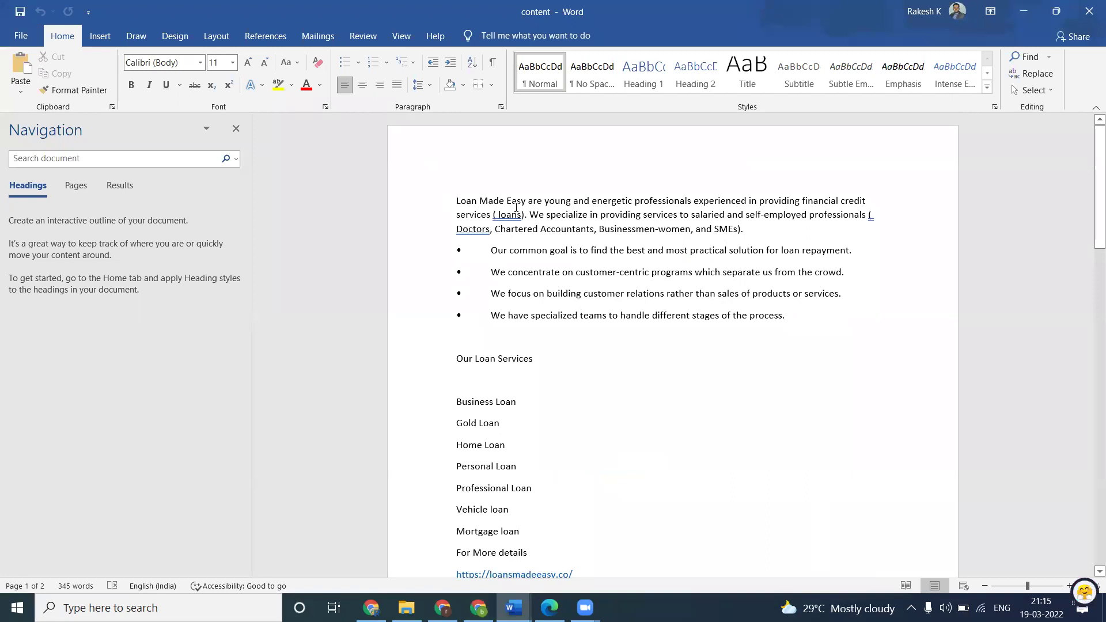
{"action": "triple_click", "coordinate": [516, 209]}
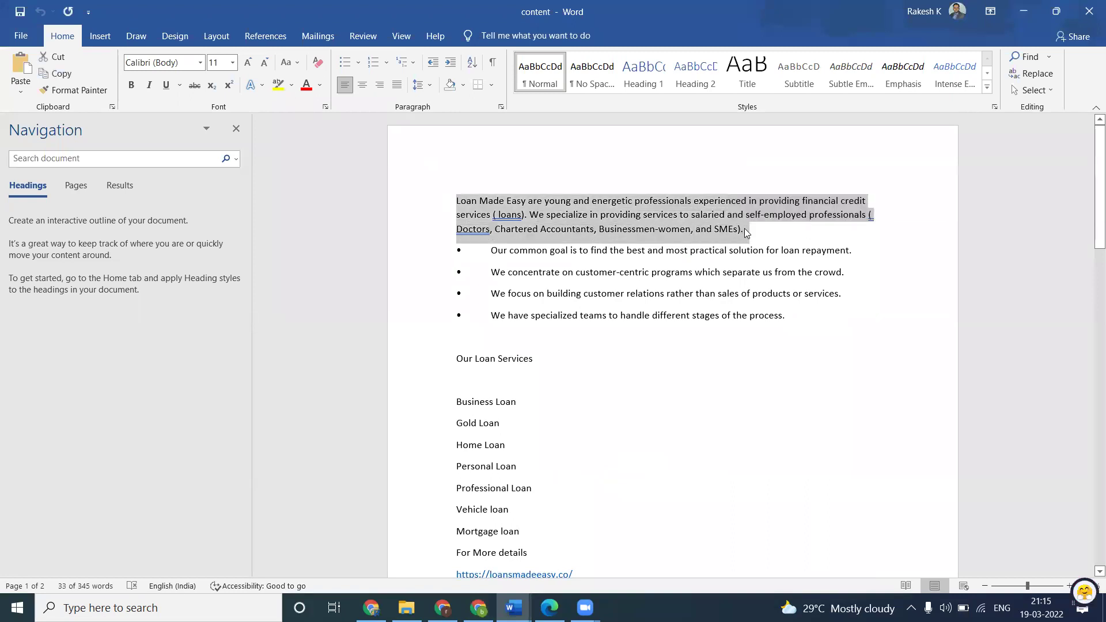
{"action": "key", "text": "ctrl+c"}
{"action": "key", "text": "alt+Tab"}
{"action": "left_click", "coordinate": [621, 397]}
{"action": "key", "text": "ctrl+v"}
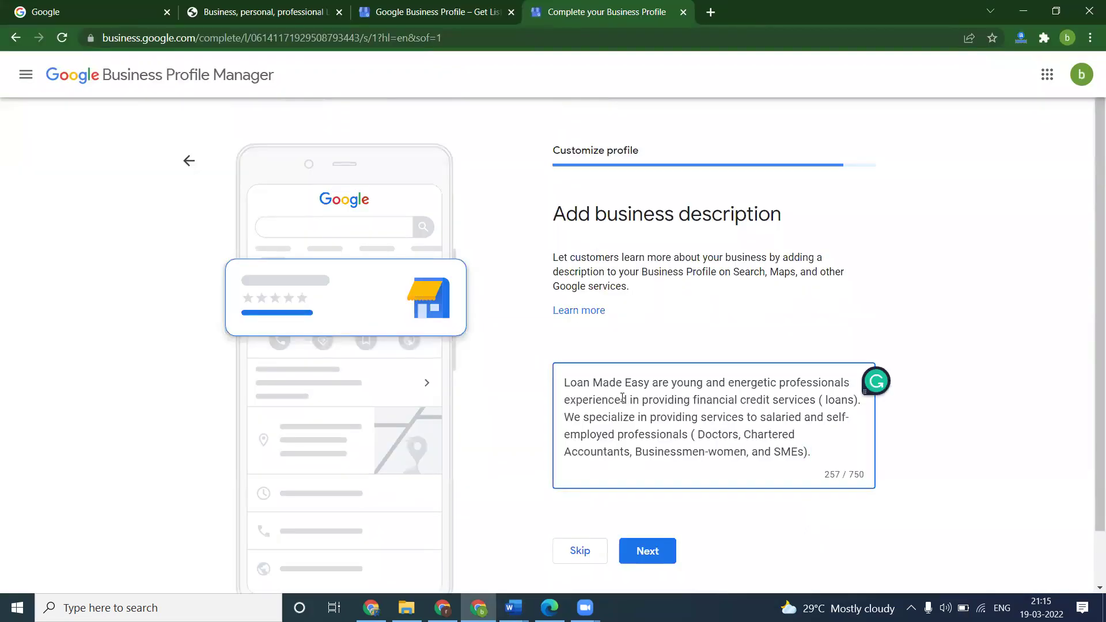
Append the Word document's text from "Our Loan Services" through "For More details" to the business description, and continue to the photos
{"action": "key", "text": "alt+Tab"}
{"action": "scroll", "coordinate": [557, 477], "scroll_direction": "down", "scroll_amount": 2}
{"action": "left_click_drag", "start_coordinate": [554, 488], "coordinate": [437, 290]}
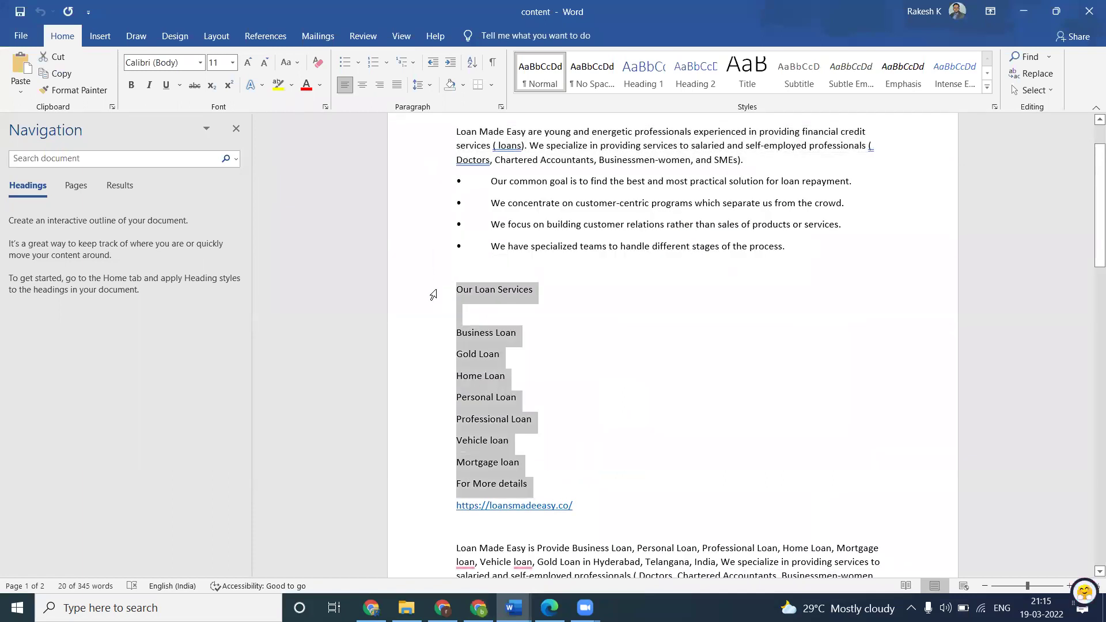
{"action": "key", "text": "alt+Tab"}
{"action": "key", "text": "Return"}
{"action": "key", "text": "ctrl+v"}
{"action": "left_click", "coordinate": [644, 558]}
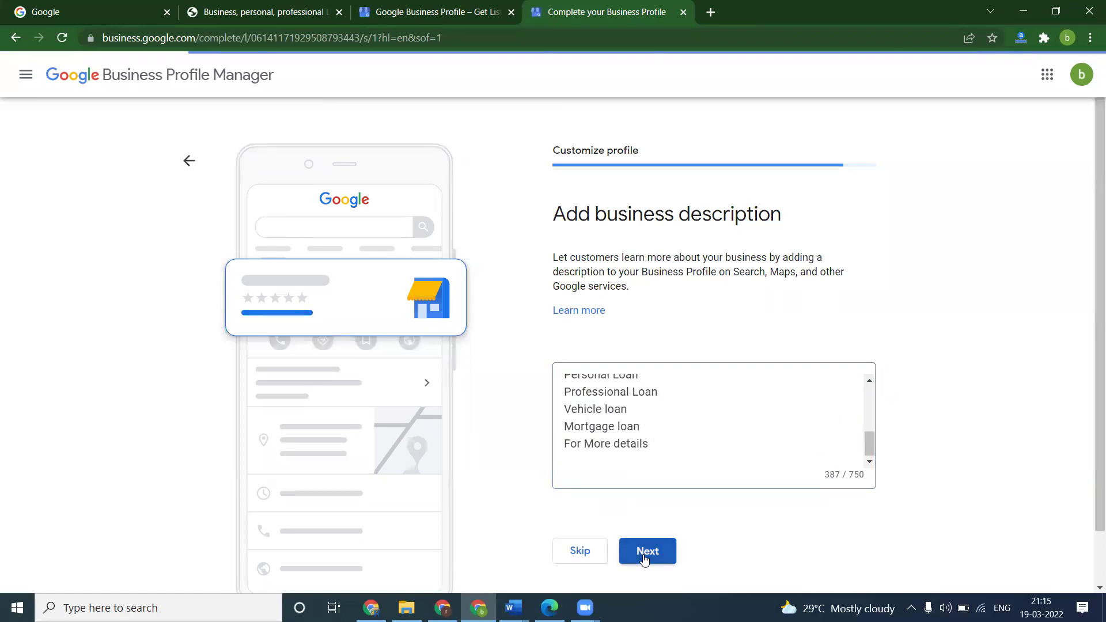
Upload all images from the "design images" folder under "loans made easy" on Projects (F:), and finish the profile setup
{"action": "left_click", "coordinate": [637, 406]}
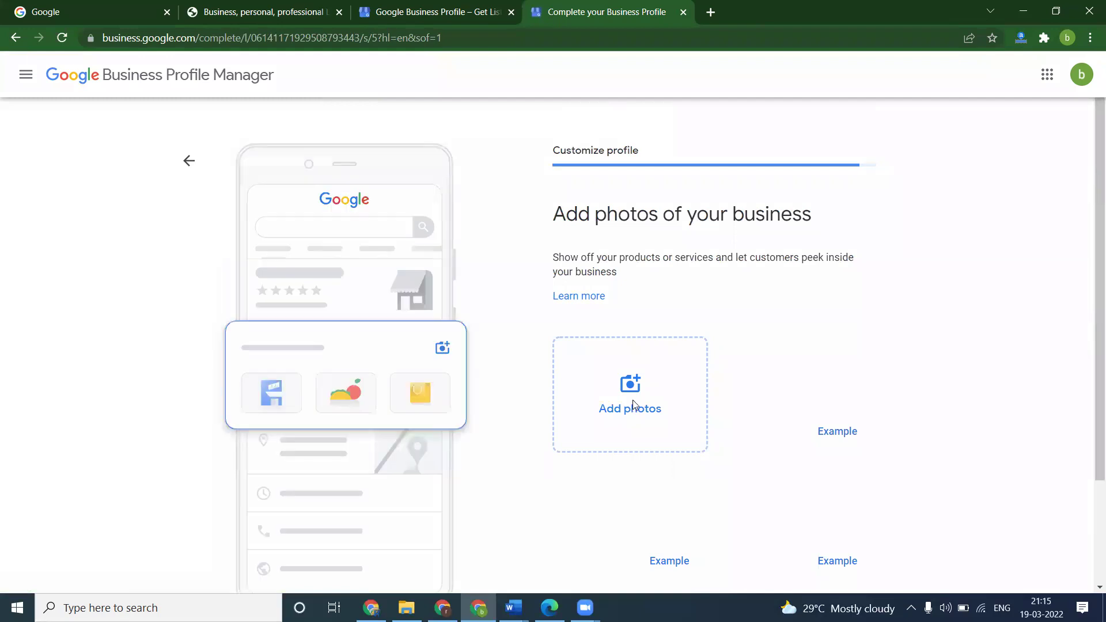
{"action": "left_click", "coordinate": [633, 404]}
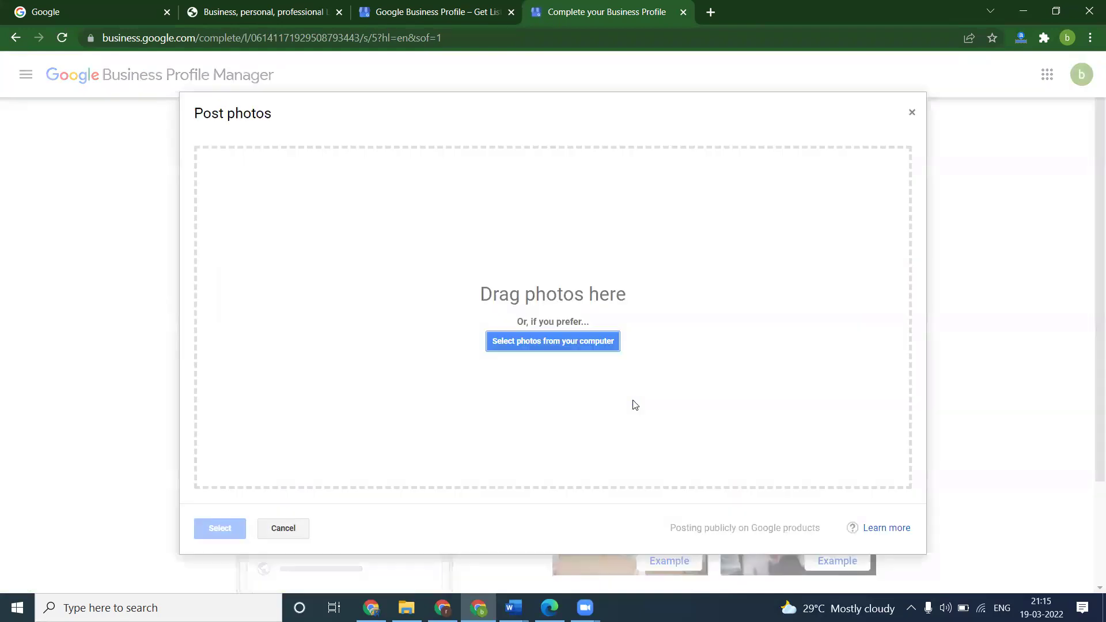
{"action": "left_click", "coordinate": [562, 353]}
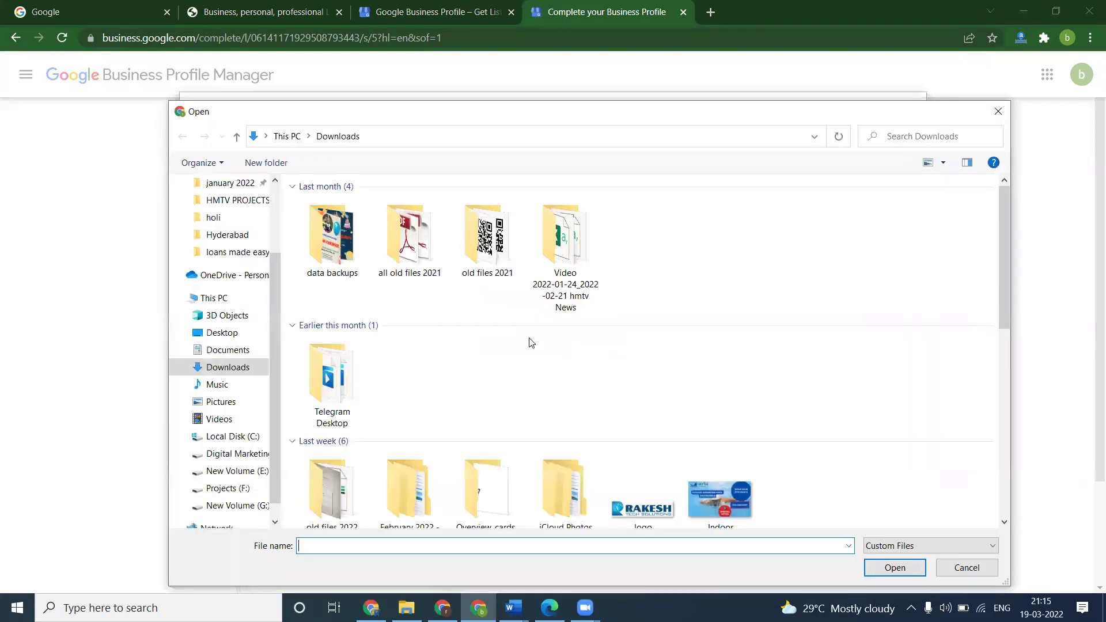
{"action": "left_click", "coordinate": [221, 488]}
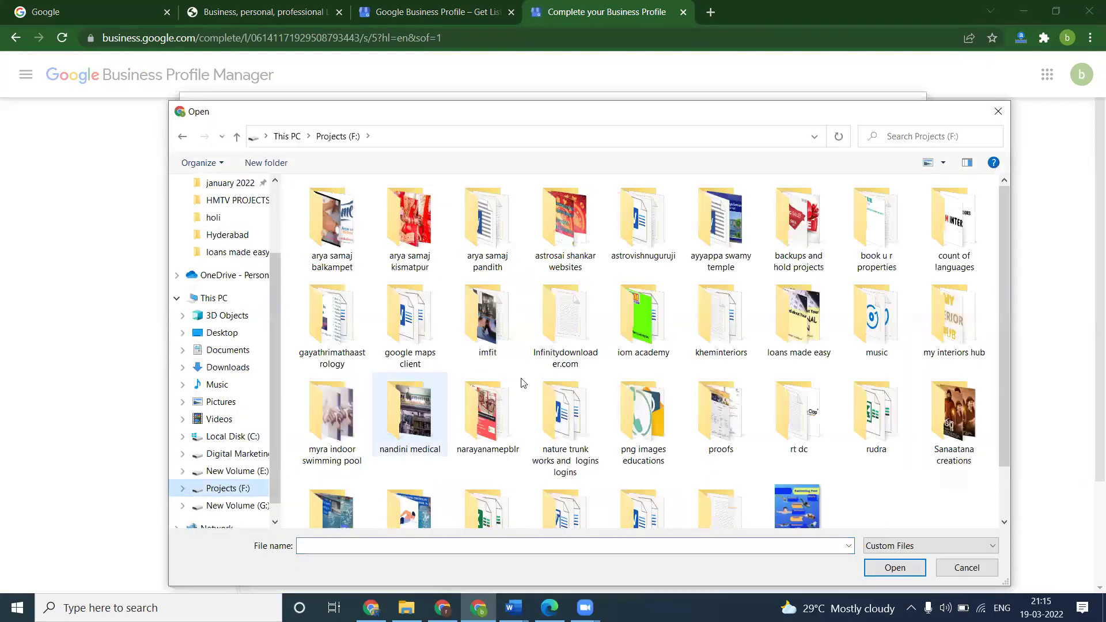
{"action": "left_click", "coordinate": [624, 317]}
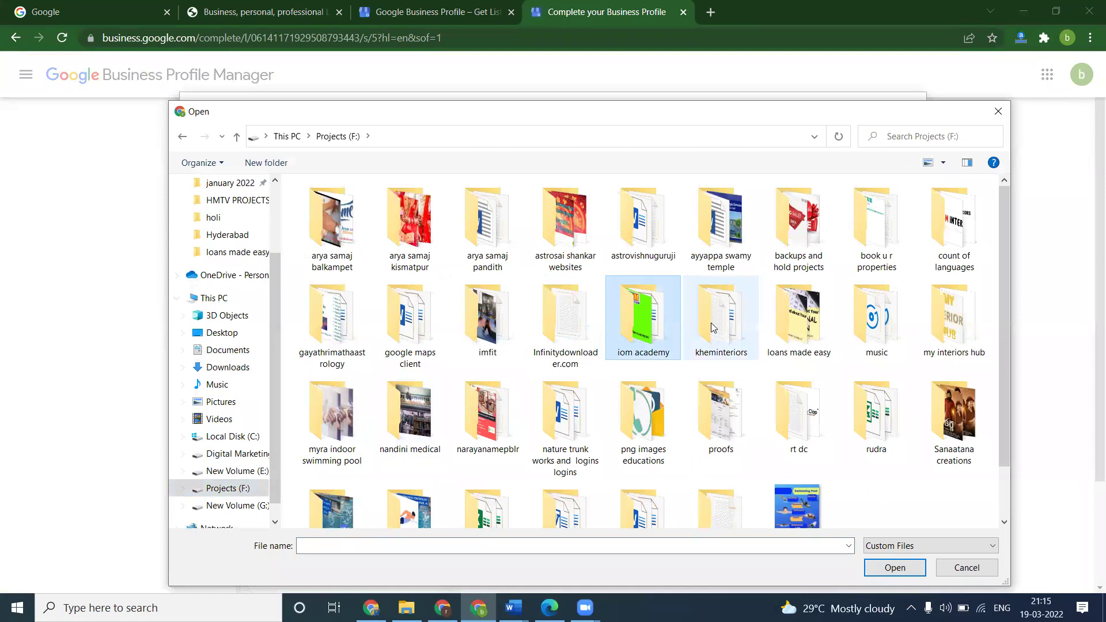
{"action": "double_click", "coordinate": [798, 323]}
{"action": "left_click", "coordinate": [427, 232]}
{"action": "double_click", "coordinate": [428, 233]}
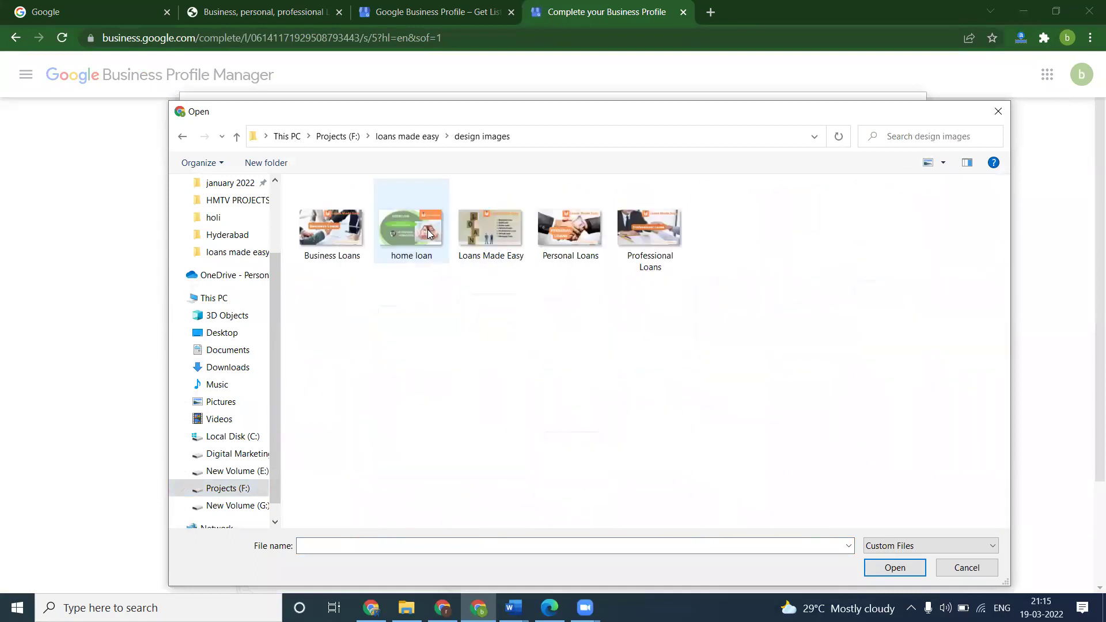
{"action": "key", "text": "ctrl+a"}
{"action": "left_click", "coordinate": [896, 568]}
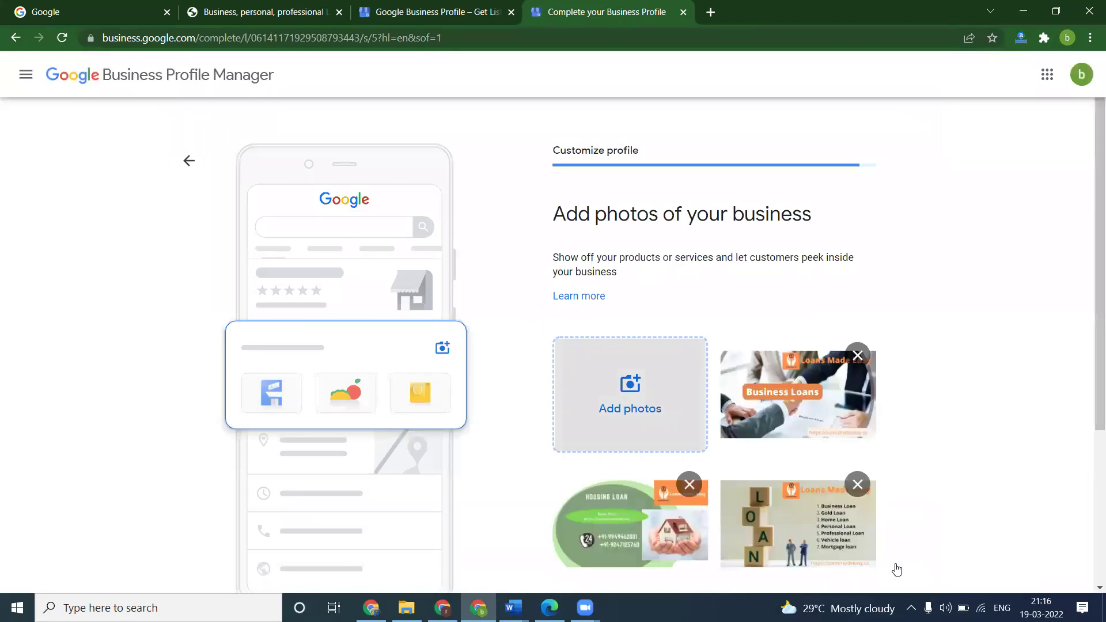
{"action": "scroll", "coordinate": [897, 569], "scroll_direction": "down", "scroll_amount": 4}
{"action": "scroll", "coordinate": [583, 543], "scroll_direction": "down", "scroll_amount": 1}
{"action": "left_click", "coordinate": [583, 542]}
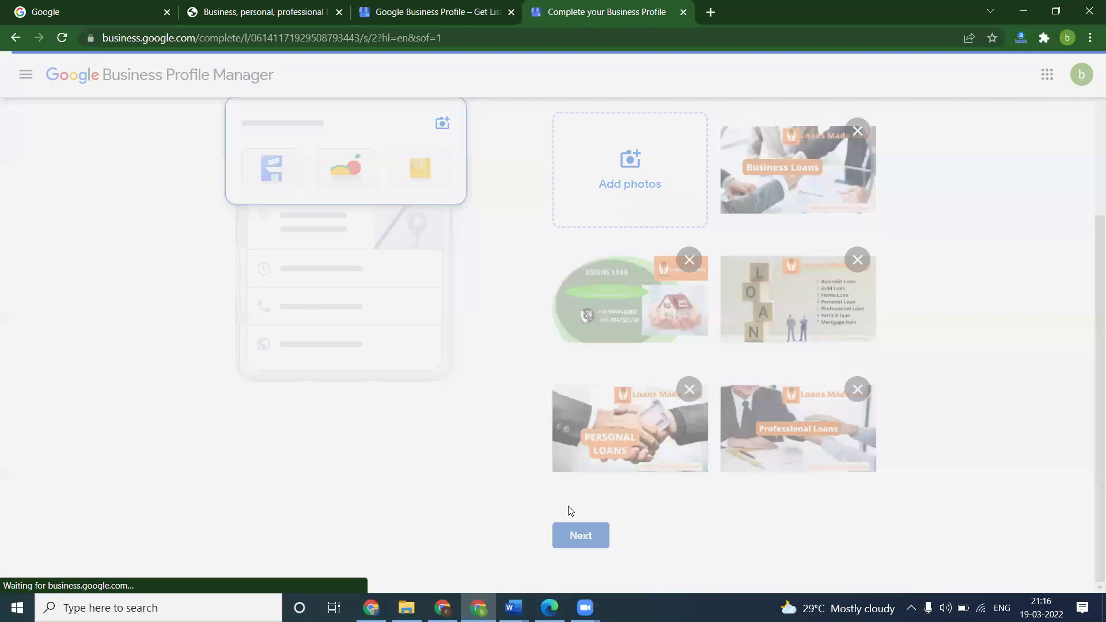
{"action": "left_click", "coordinate": [602, 356]}
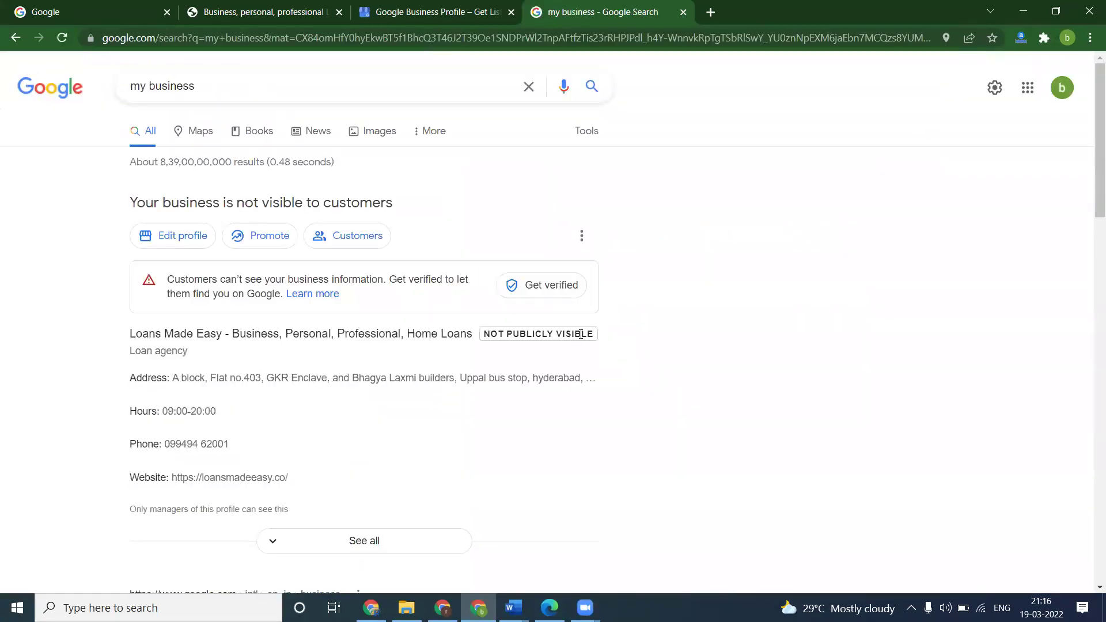
Go to the Business Profile Manager dashboard, accept its welcome message, and open the business Info page
{"action": "left_click", "coordinate": [394, 19]}
{"action": "left_click", "coordinate": [933, 76]}
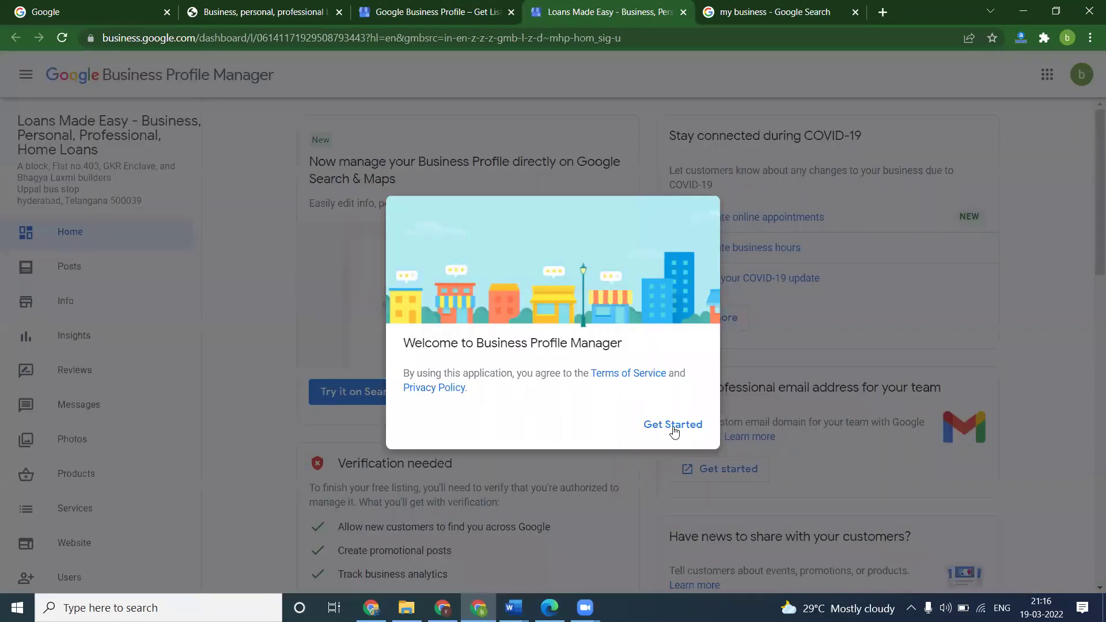
{"action": "left_click", "coordinate": [673, 425]}
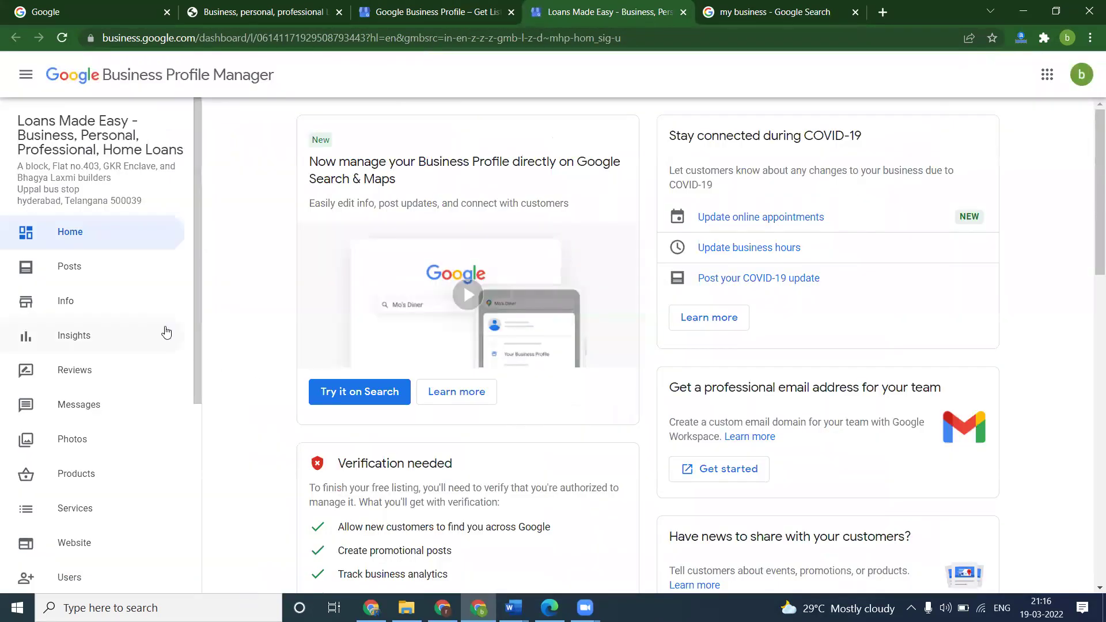
{"action": "left_click", "coordinate": [67, 304]}
{"action": "left_click", "coordinate": [68, 304]}
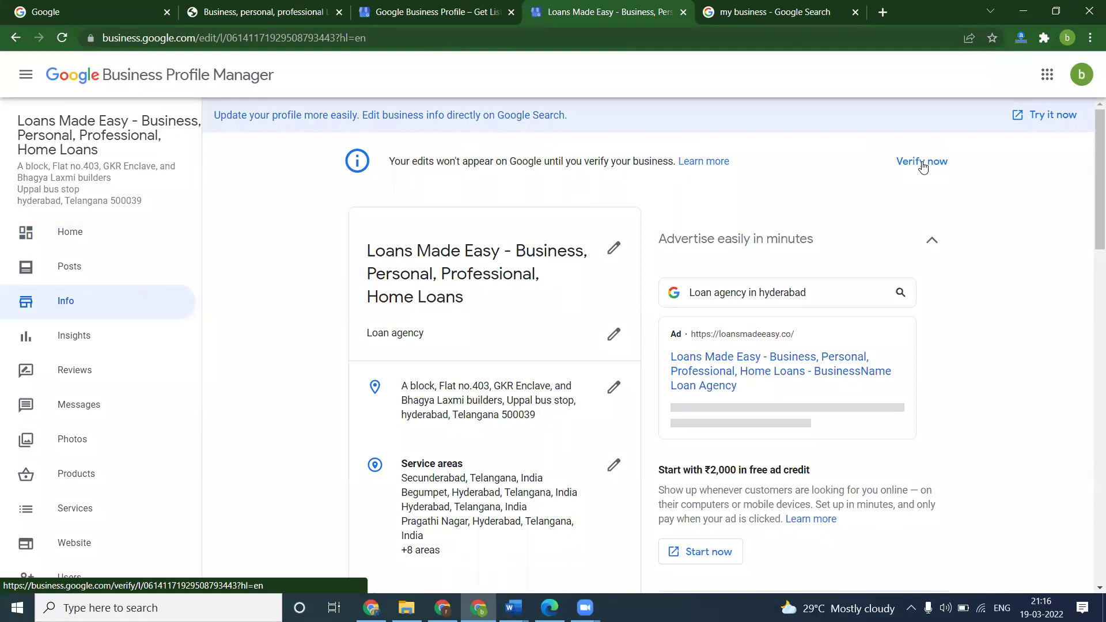
Start verifying the business from the Info page and reveal the additional verification options
{"action": "left_click", "coordinate": [923, 164]}
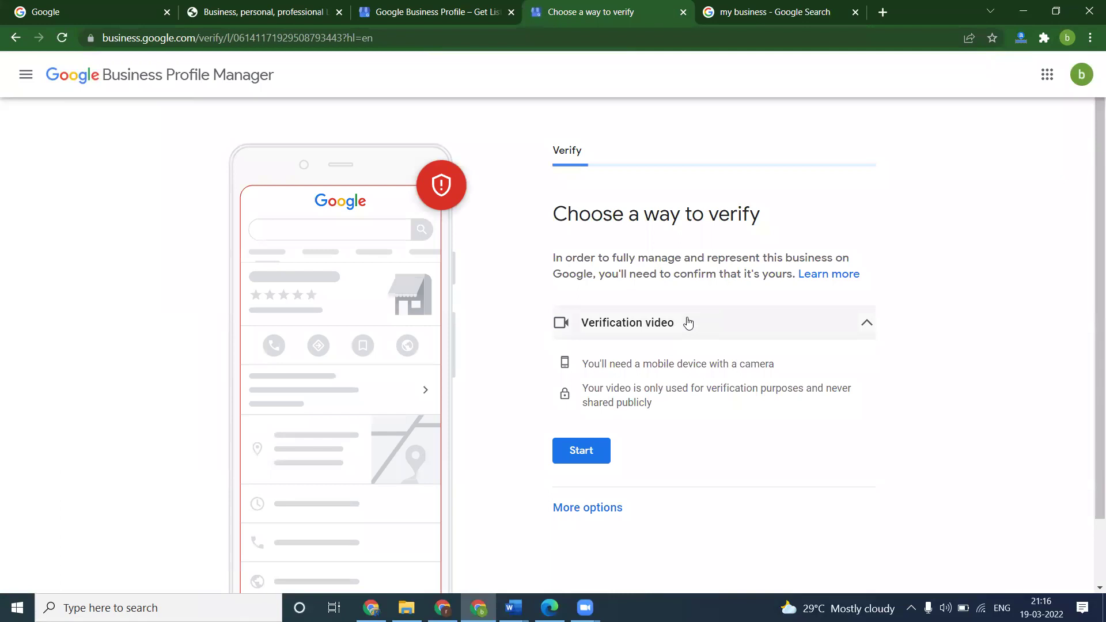
{"action": "scroll", "coordinate": [687, 323], "scroll_direction": "down", "scroll_amount": 1}
{"action": "left_click", "coordinate": [605, 436]}
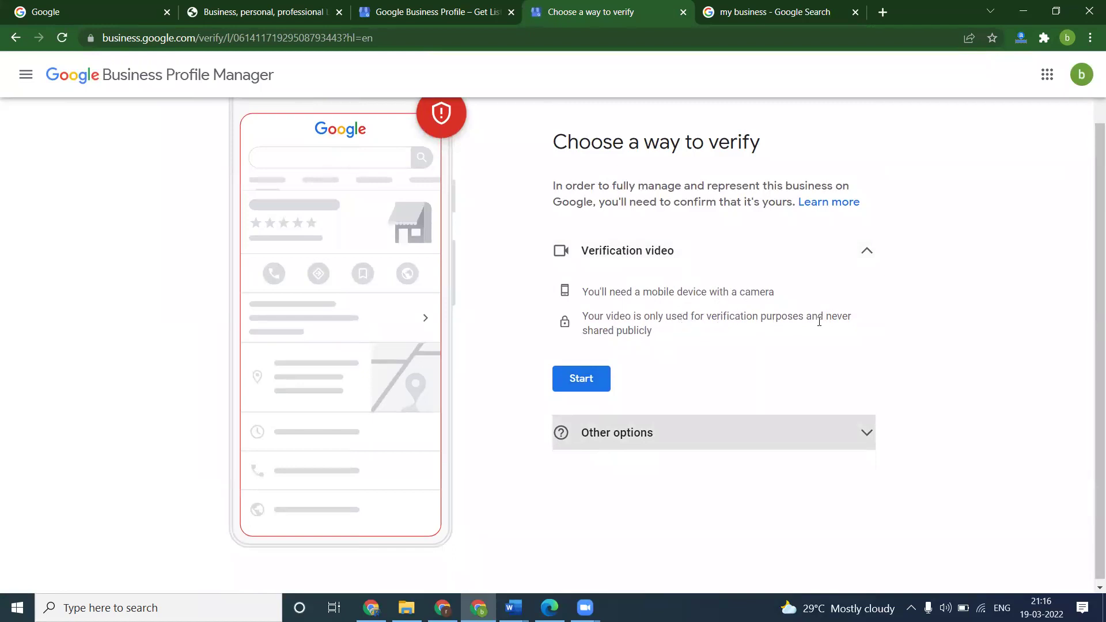
Start the video verification and review its requirements for proof of management, business equipment and current location
{"action": "left_click", "coordinate": [571, 378]}
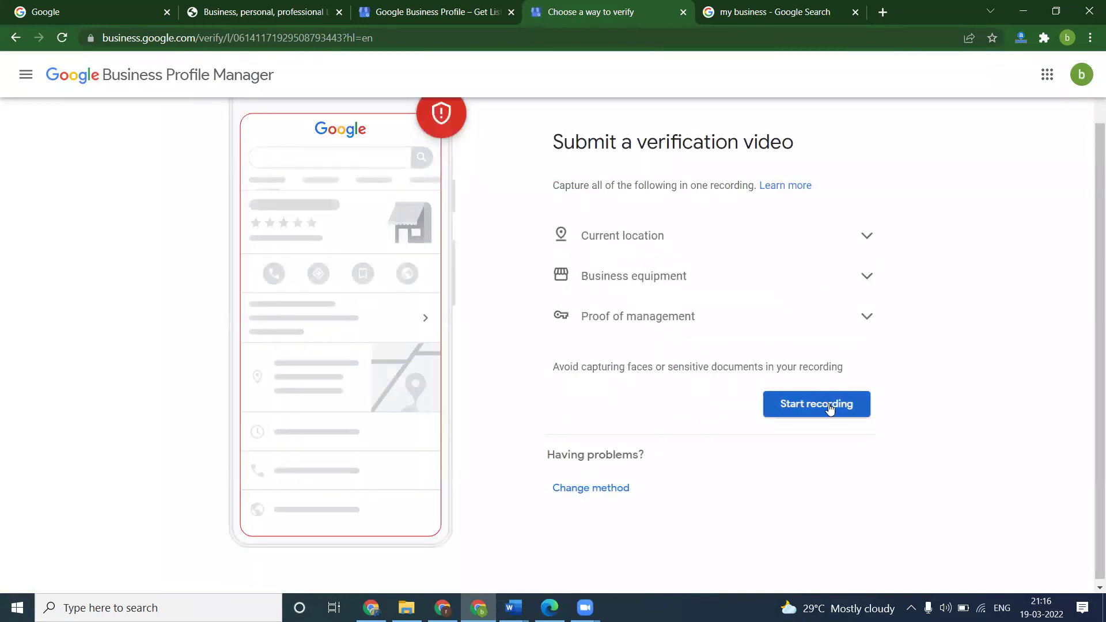
{"action": "left_click", "coordinate": [871, 323]}
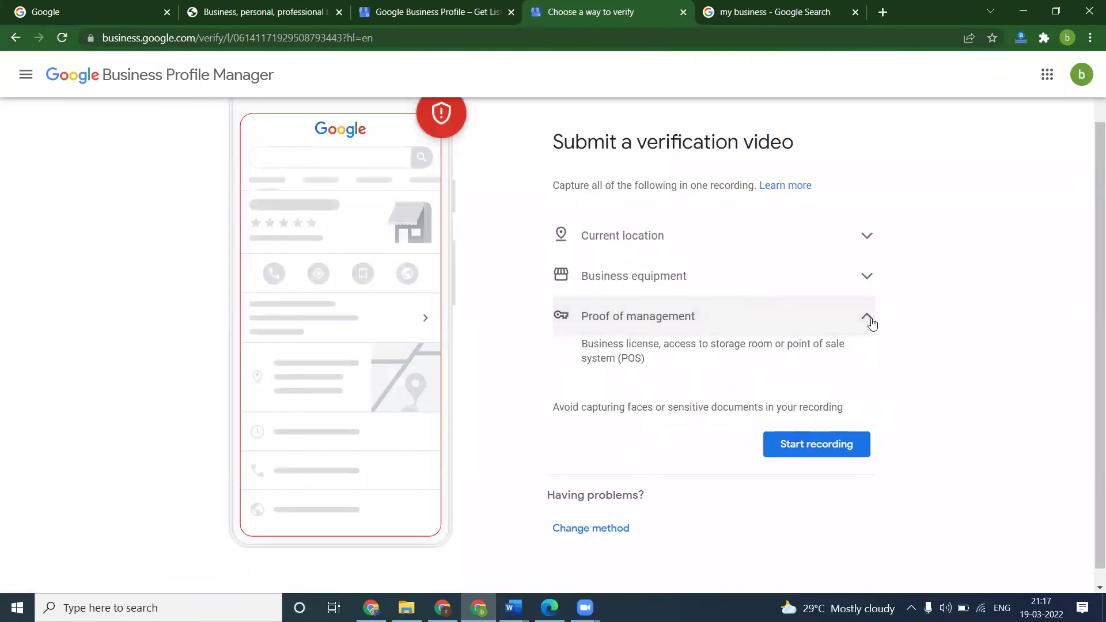
{"action": "left_click", "coordinate": [858, 288]}
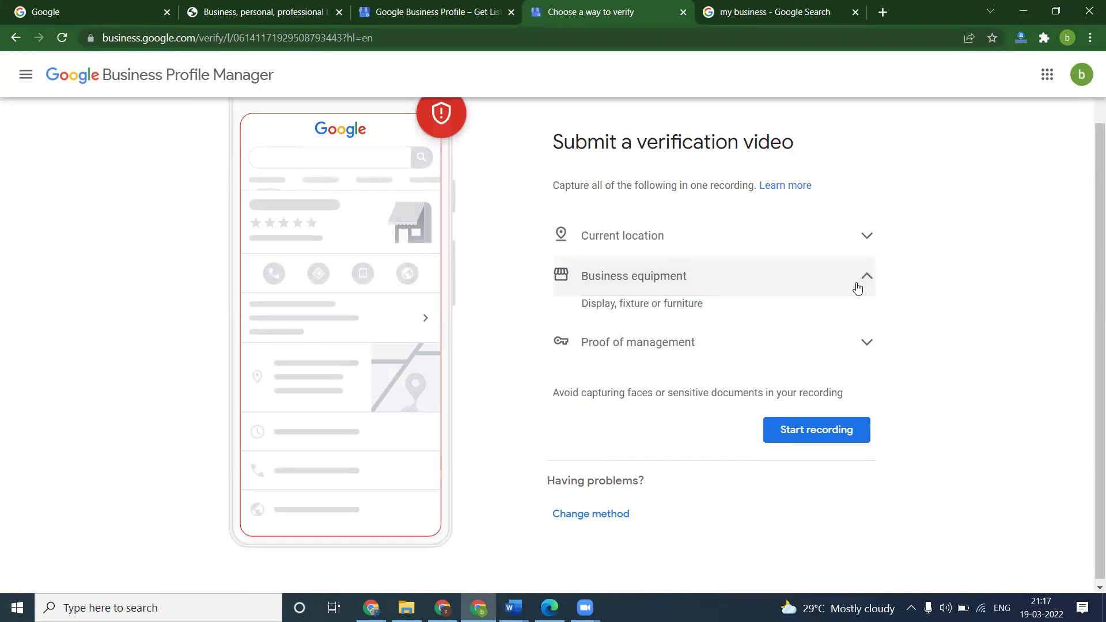
{"action": "left_click", "coordinate": [867, 238]}
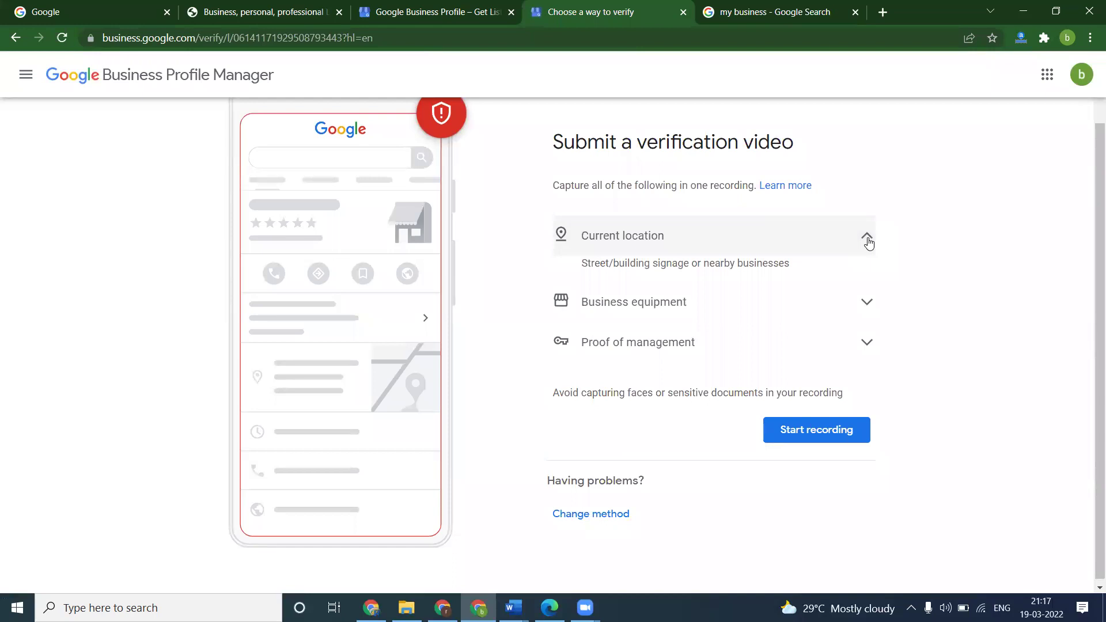
Proceed to the recording stage and bring up the QR code for completing video verification on a mobile device
{"action": "left_click", "coordinate": [800, 438]}
{"action": "left_click", "coordinate": [577, 410]}
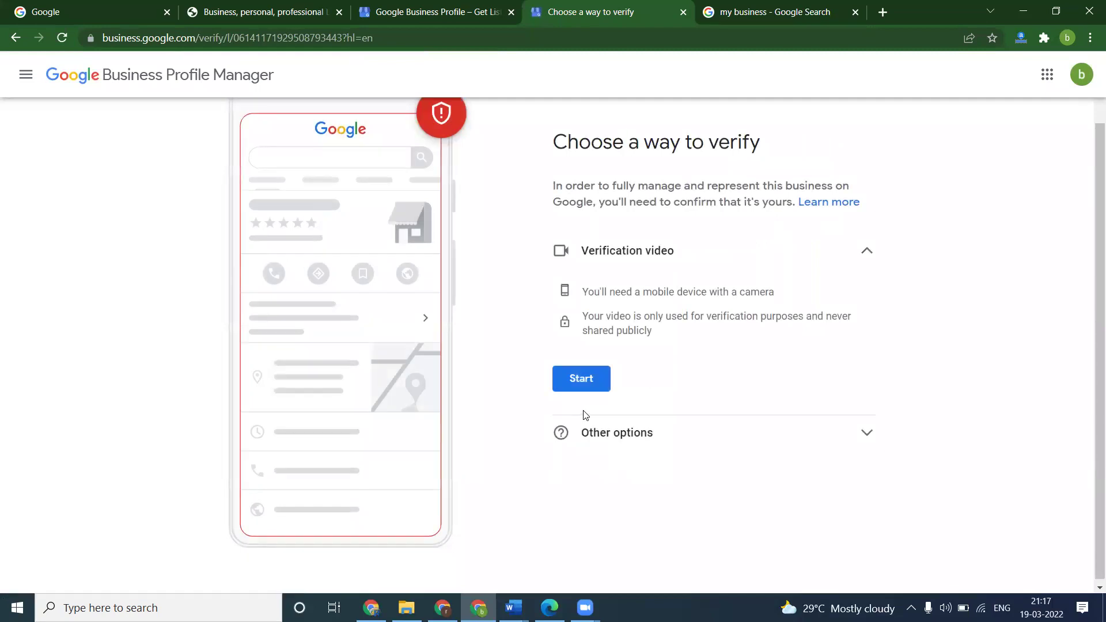
{"action": "left_click", "coordinate": [594, 381]}
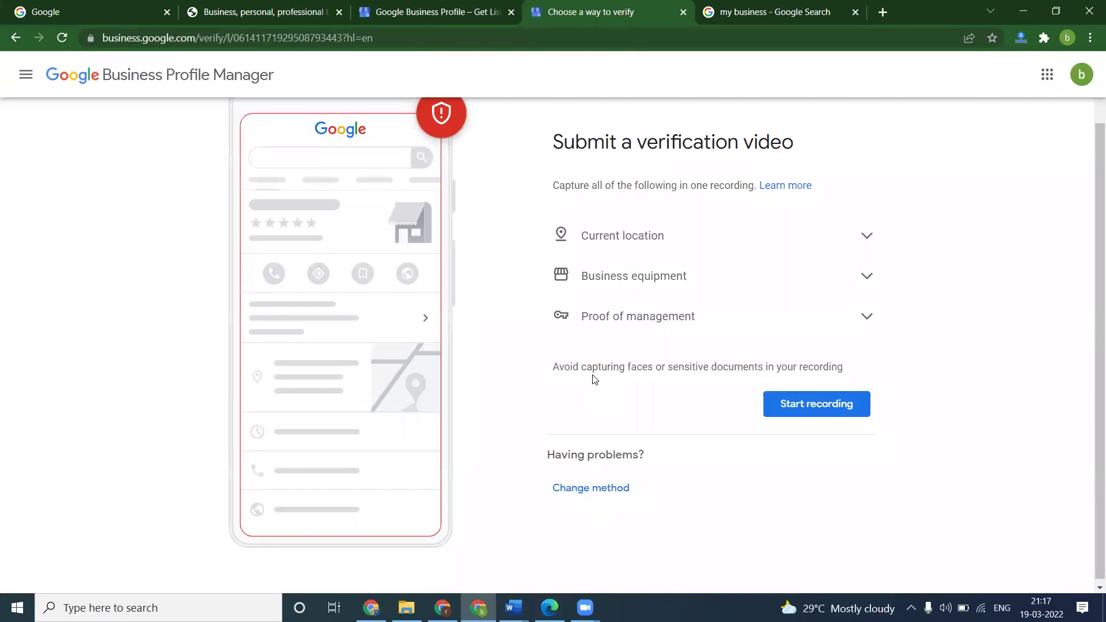
{"action": "left_click", "coordinate": [794, 402]}
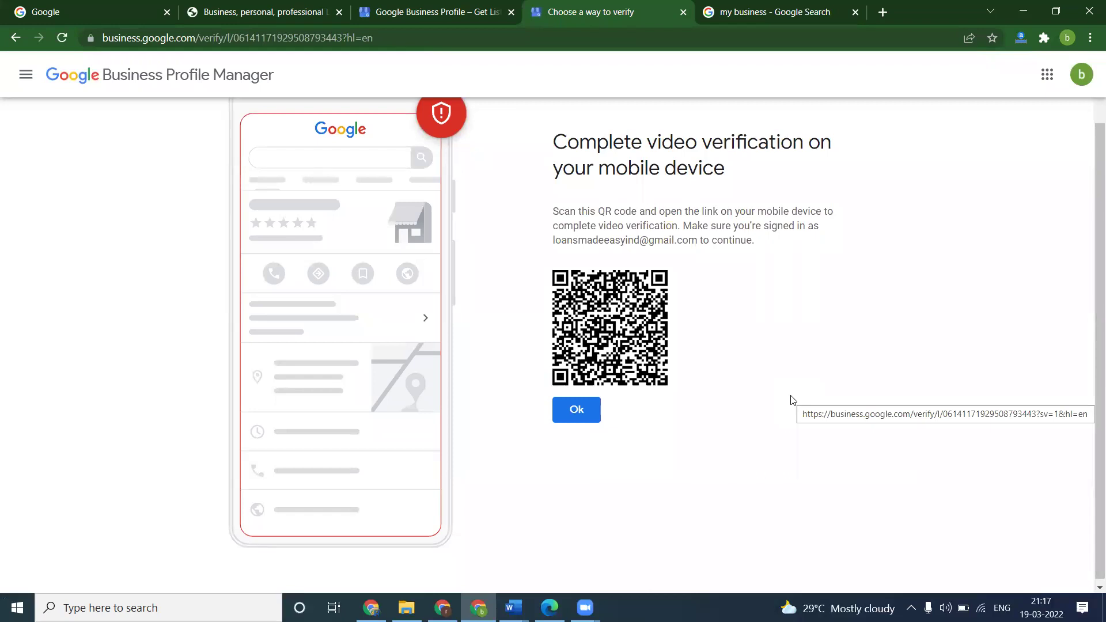
Return from the QR code to the verification choices, and review the Other options and Verification video sections
{"action": "left_click", "coordinate": [587, 402]}
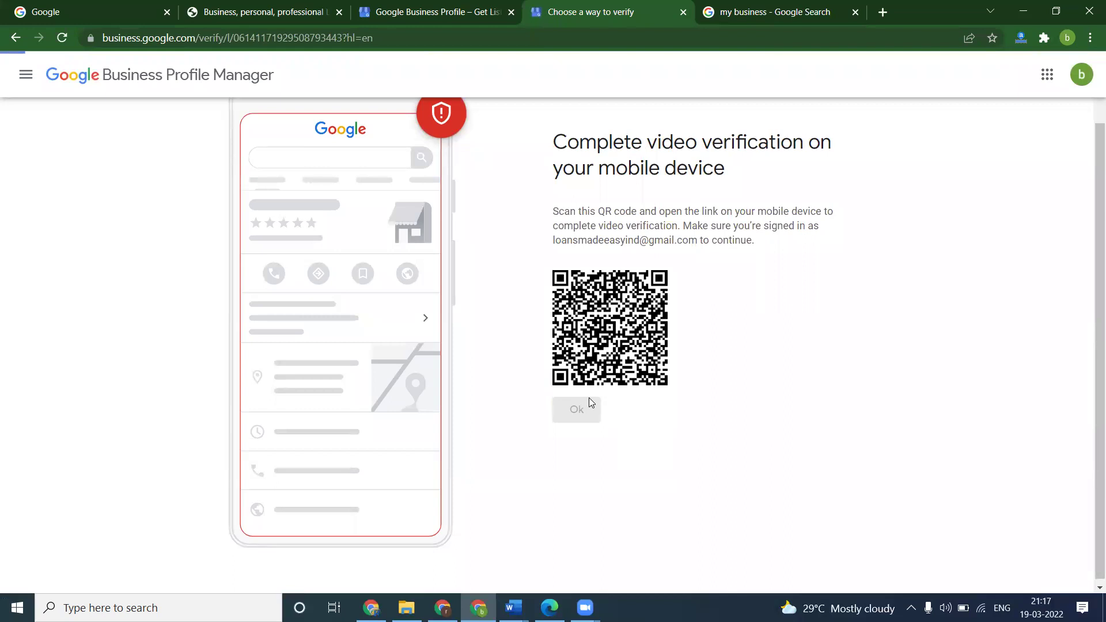
{"action": "left_click", "coordinate": [601, 436]}
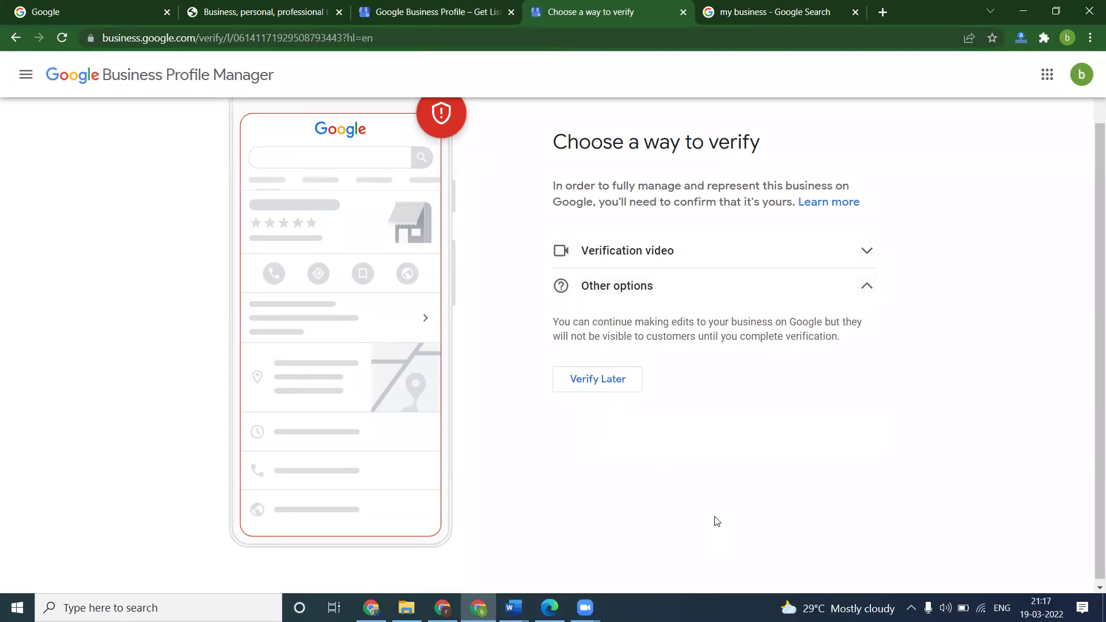
{"action": "left_click", "coordinate": [869, 250]}
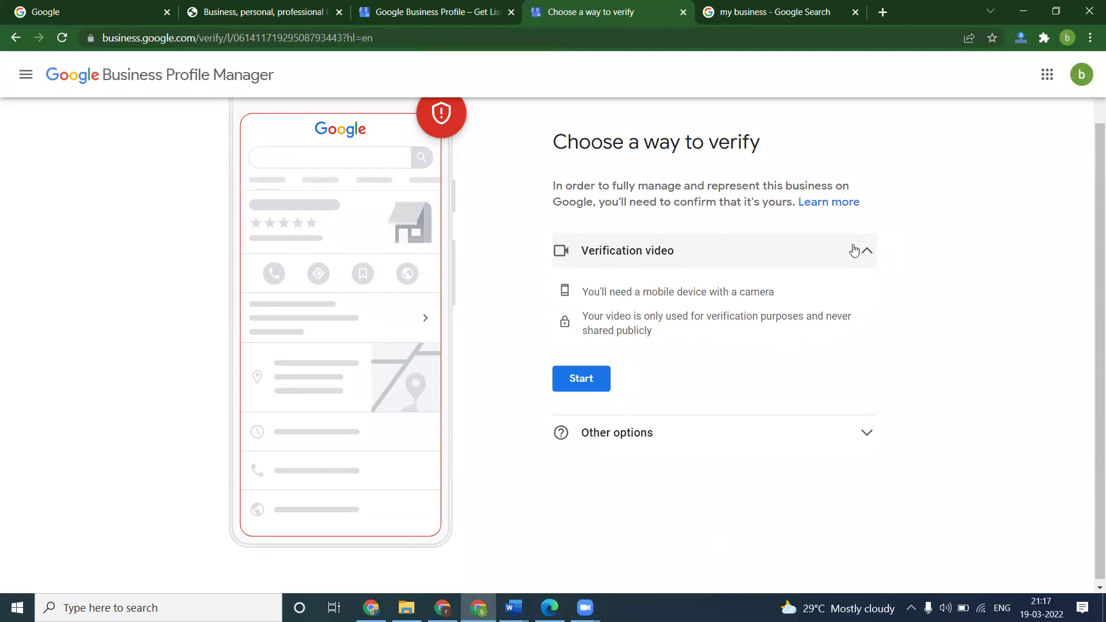
View the Loans Made Easy website alongside the verification page, and switch to the browser window showing the YouTube channel's videos
{"action": "left_click", "coordinate": [261, 8]}
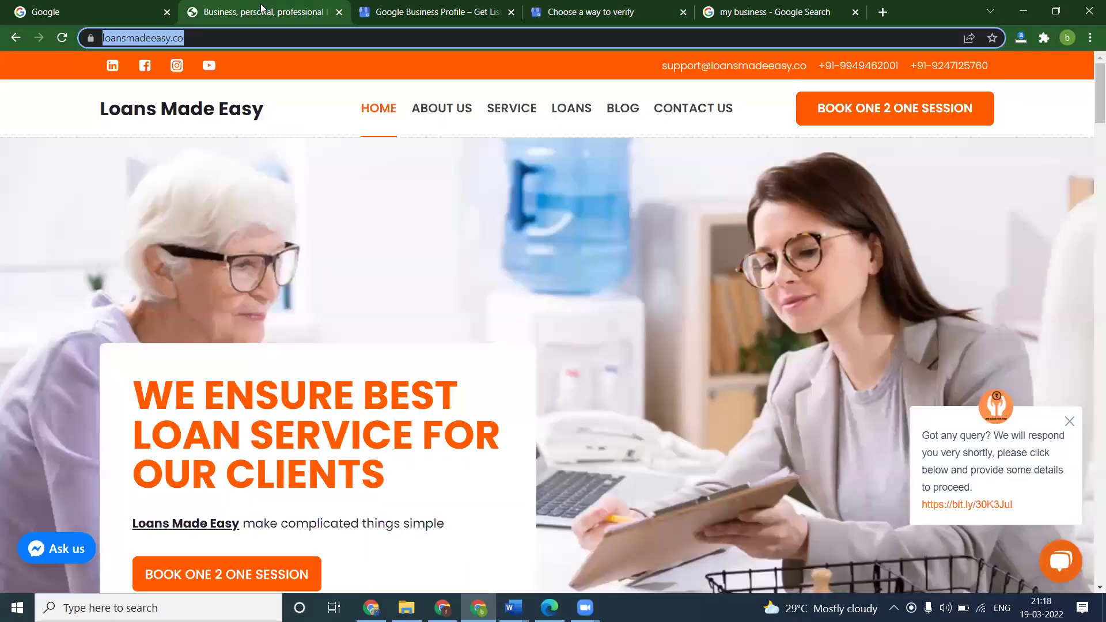
{"action": "left_click", "coordinate": [612, 10]}
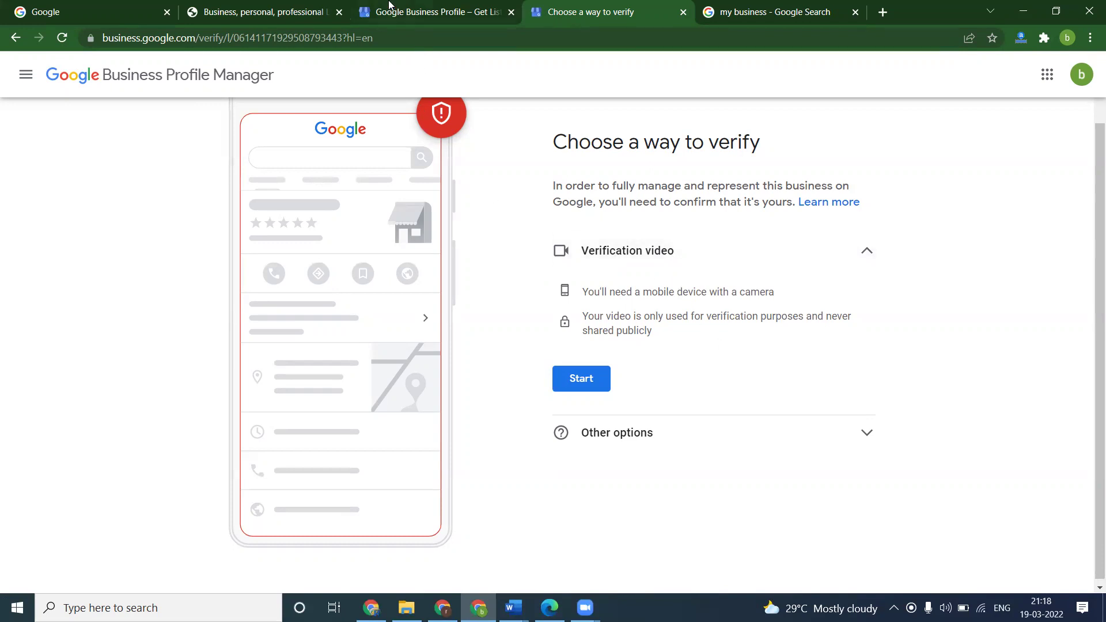
{"action": "left_click", "coordinate": [266, 8]}
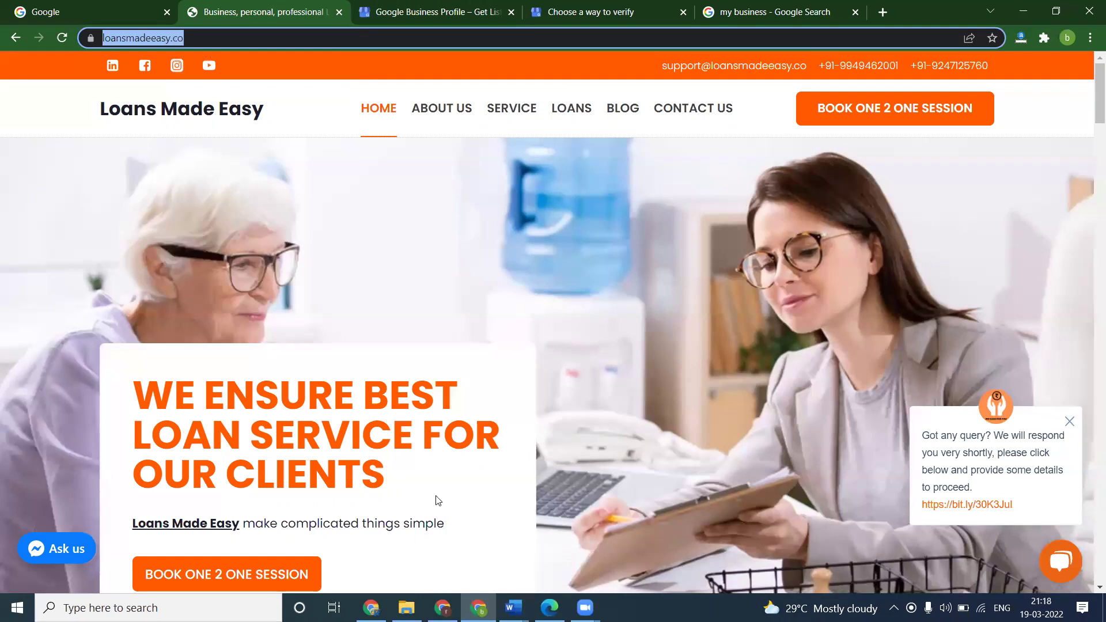
{"action": "key", "text": "alt+Tab"}
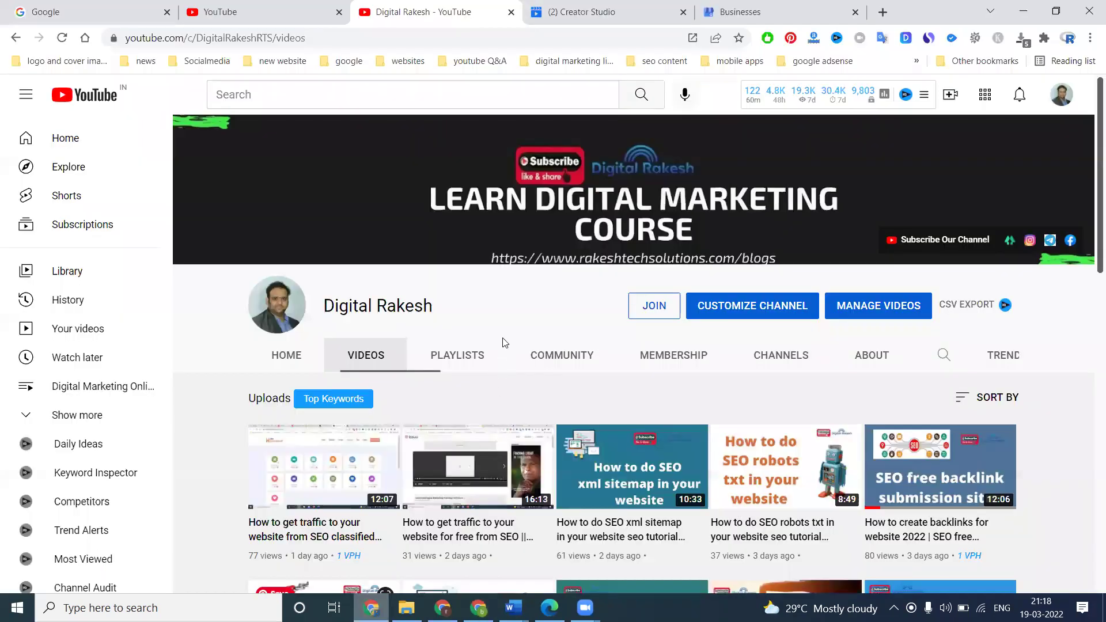